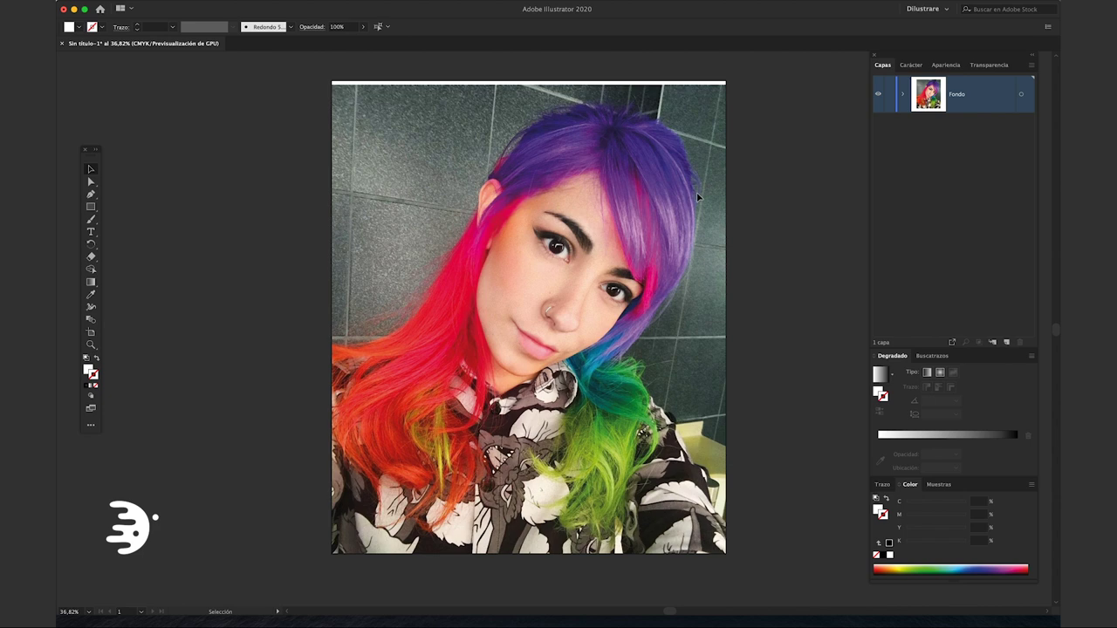
Fade the reference photo to 69% opacity and hide the panels for a larger canvas
click(488, 105)
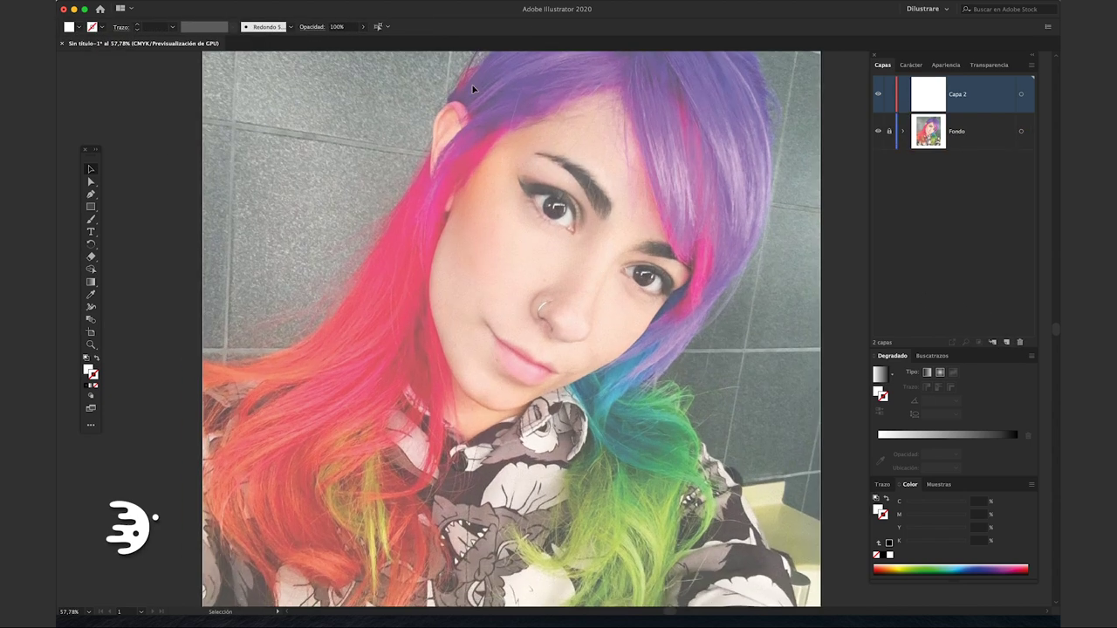
key(Tab)
scroll(549, 212, up, 5)
scroll(672, 350, up, 2)
Trace the eye's upper outline and lower eyelid in black strokes
mouse_move(687, 475)
mouse_down()
mouse_move(678, 419)
mouse_move(486, 180)
mouse_move(312, 118)
mouse_up()
drag(562, 312, 555, 259)
mouse_move(681, 342)
mouse_down()
mouse_move(375, 162)
mouse_move(349, 131)
mouse_up()
key(ctrl+shift+a)
key(b)
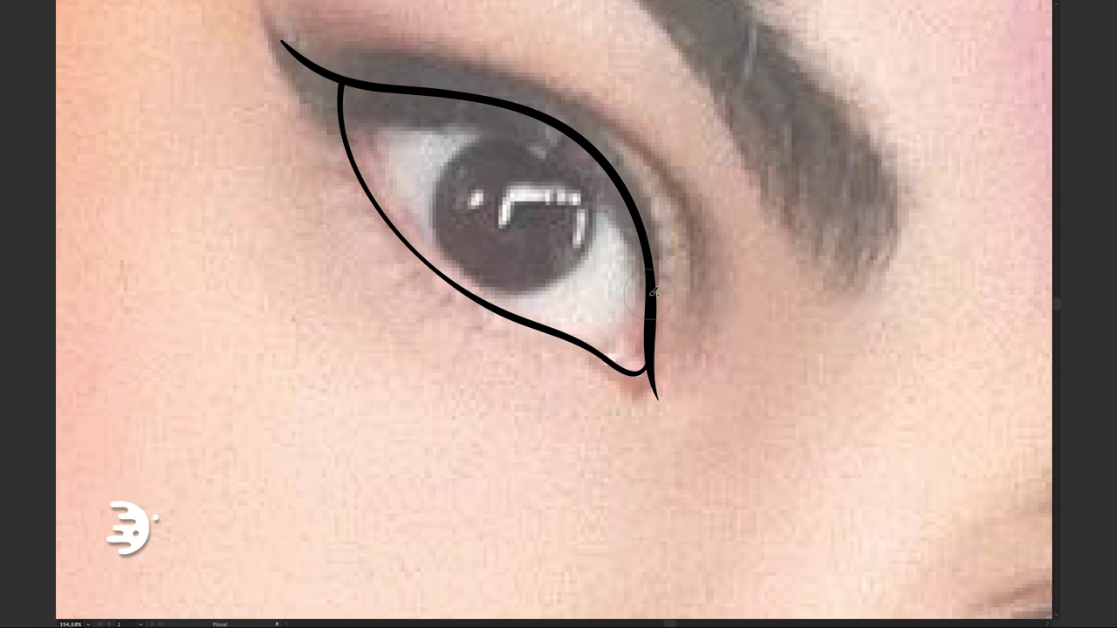
scroll(749, 407, down, 3)
scroll(749, 407, up, 3)
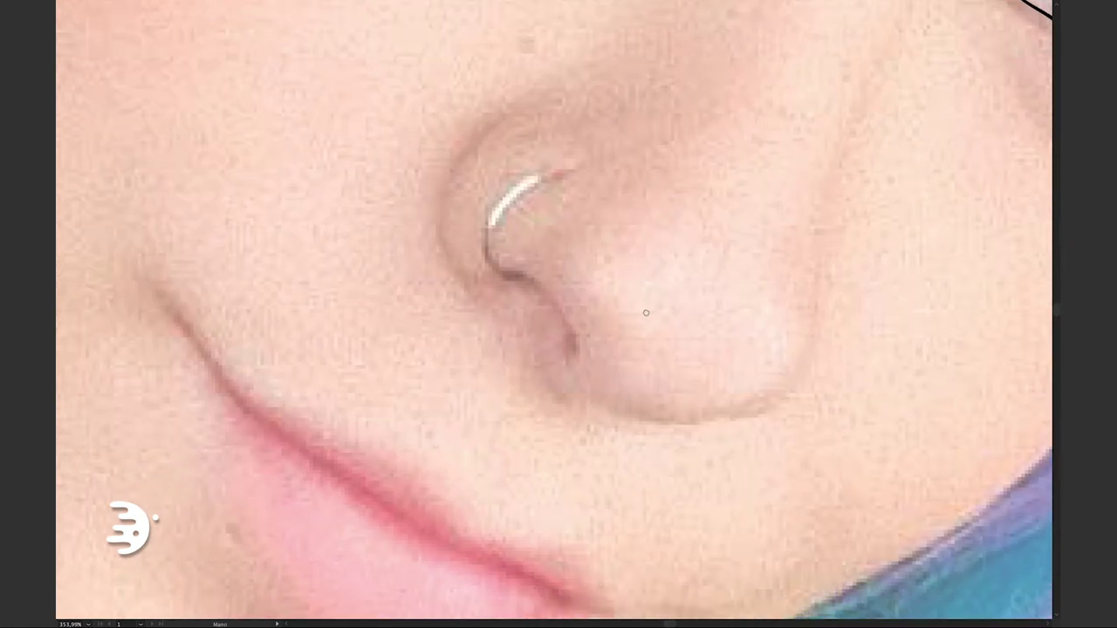
Trace the nostril crescent and lower nose line, joining them into one outline
drag(510, 339, 521, 376)
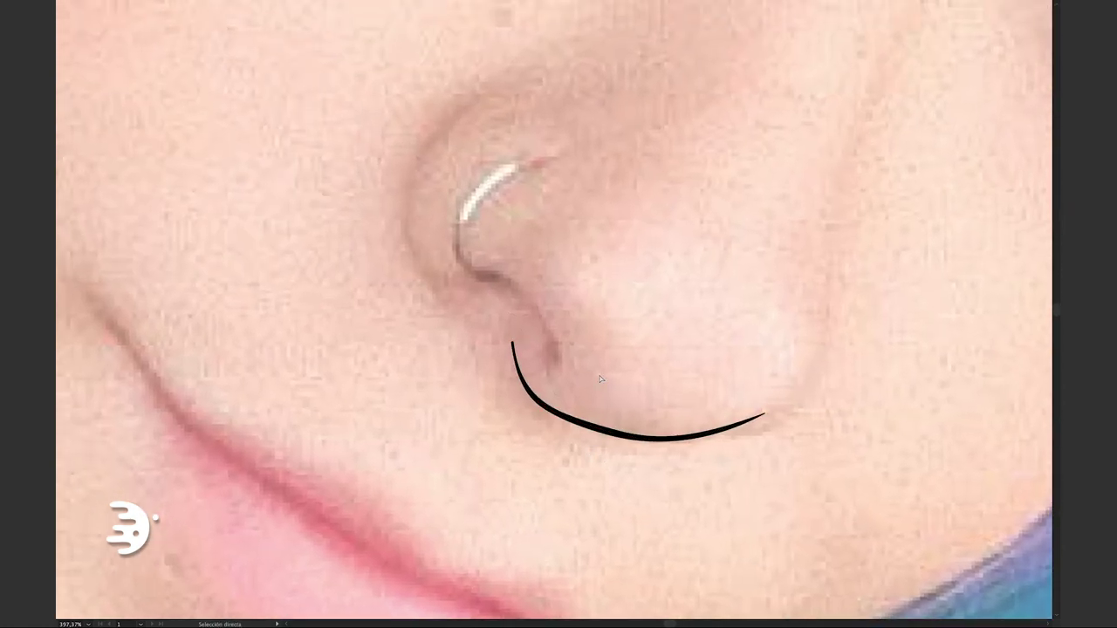
scroll(541, 253, up, 2)
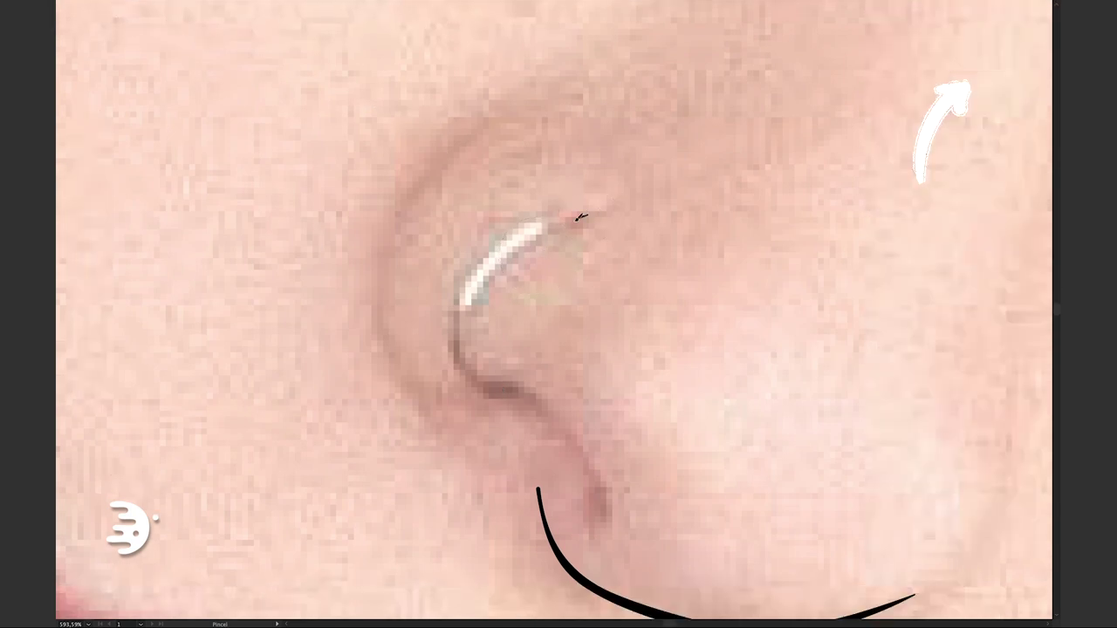
drag(477, 363, 518, 387)
drag(457, 299, 580, 209)
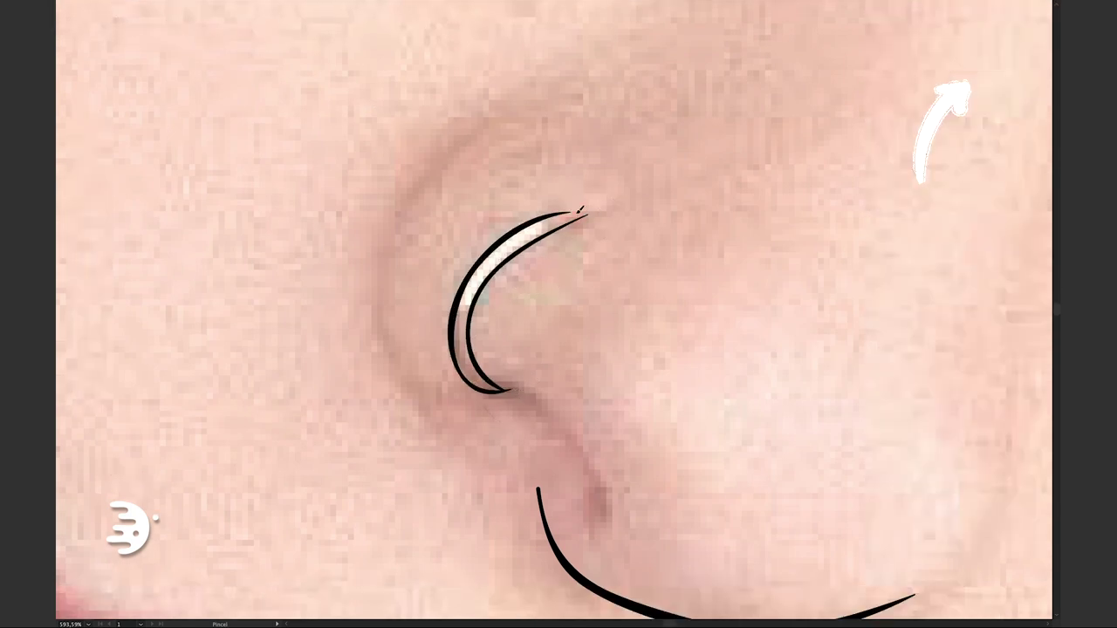
drag(638, 250, 606, 228)
drag(560, 513, 476, 366)
scroll(568, 397, up, 3)
scroll(568, 397, down, 4)
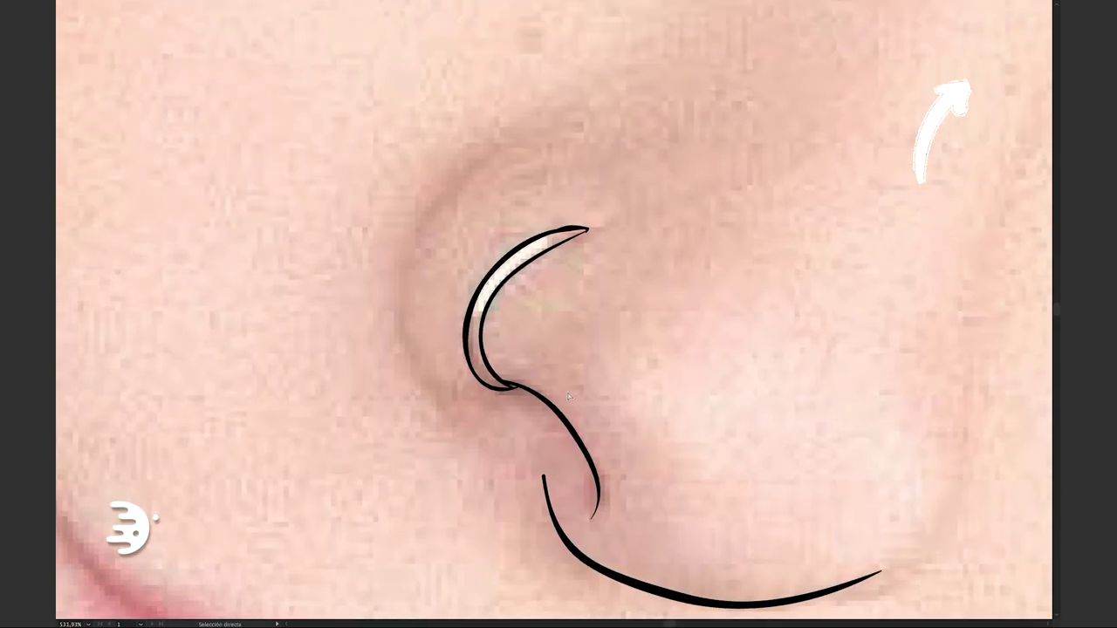
drag(485, 404, 510, 449)
scroll(483, 233, down, 3)
scroll(483, 232, down, 4)
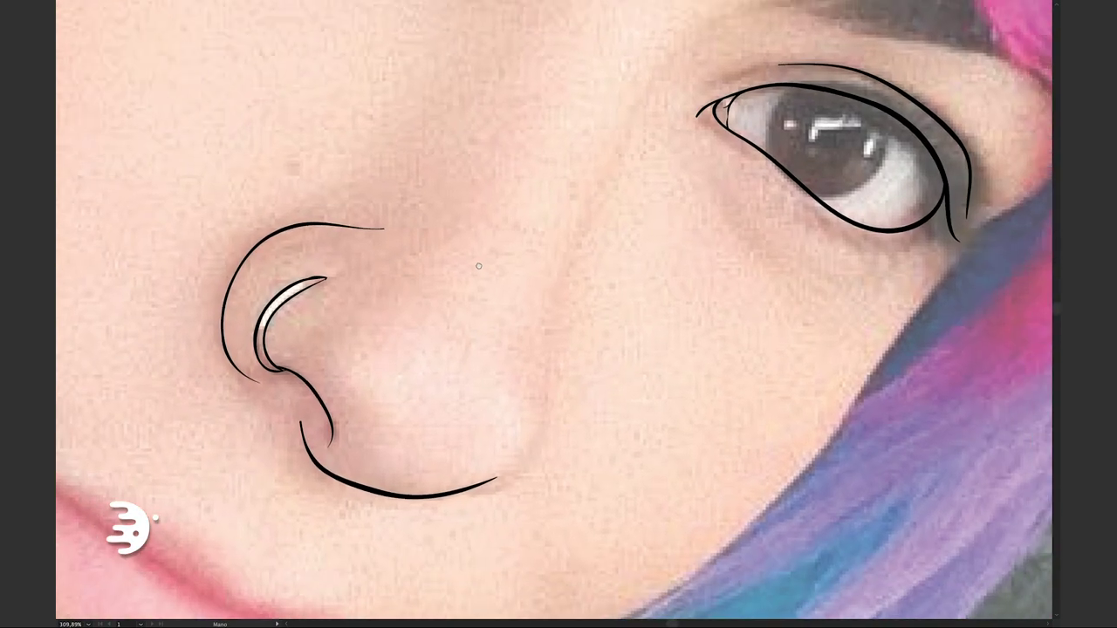
drag(570, 326, 413, 412)
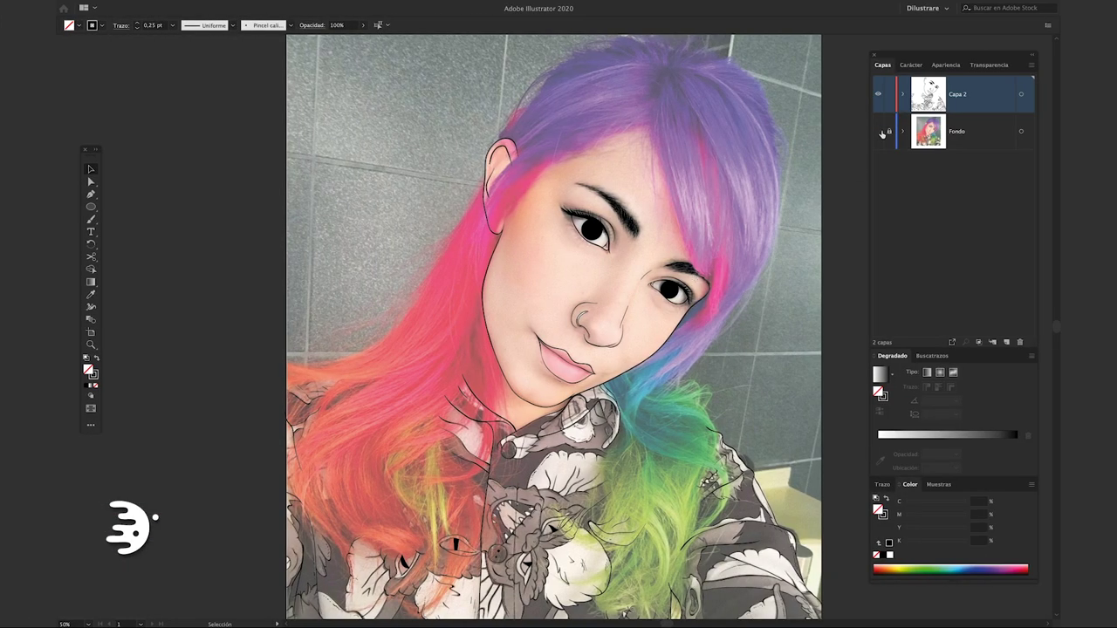
Hide and reshow the Fondo photo to check the line art, then add layer Capa 3
click(879, 132)
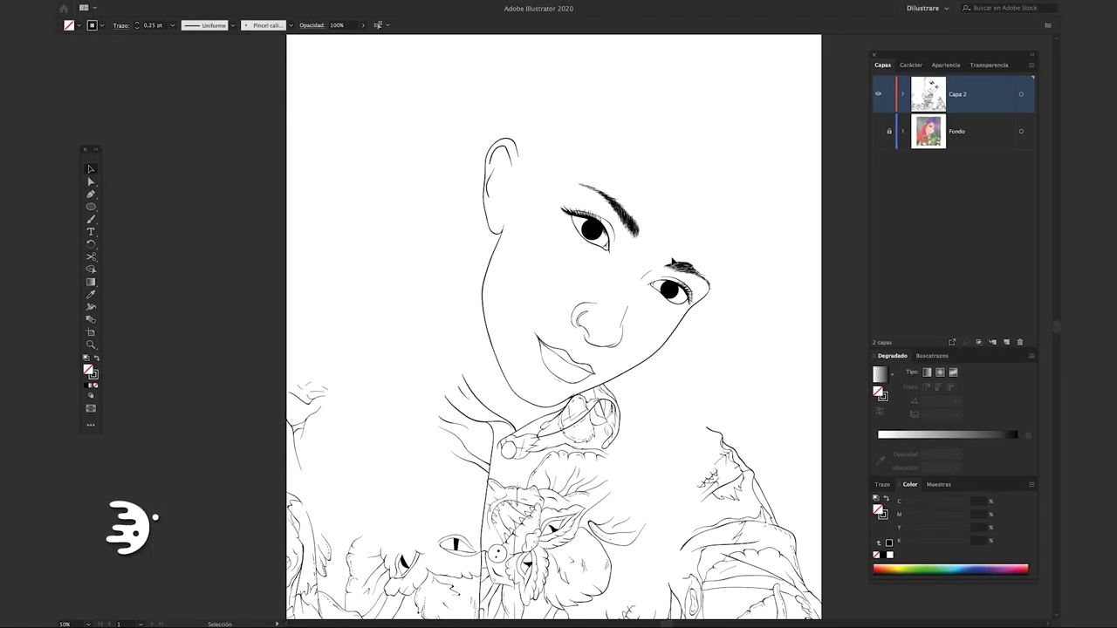
click(878, 132)
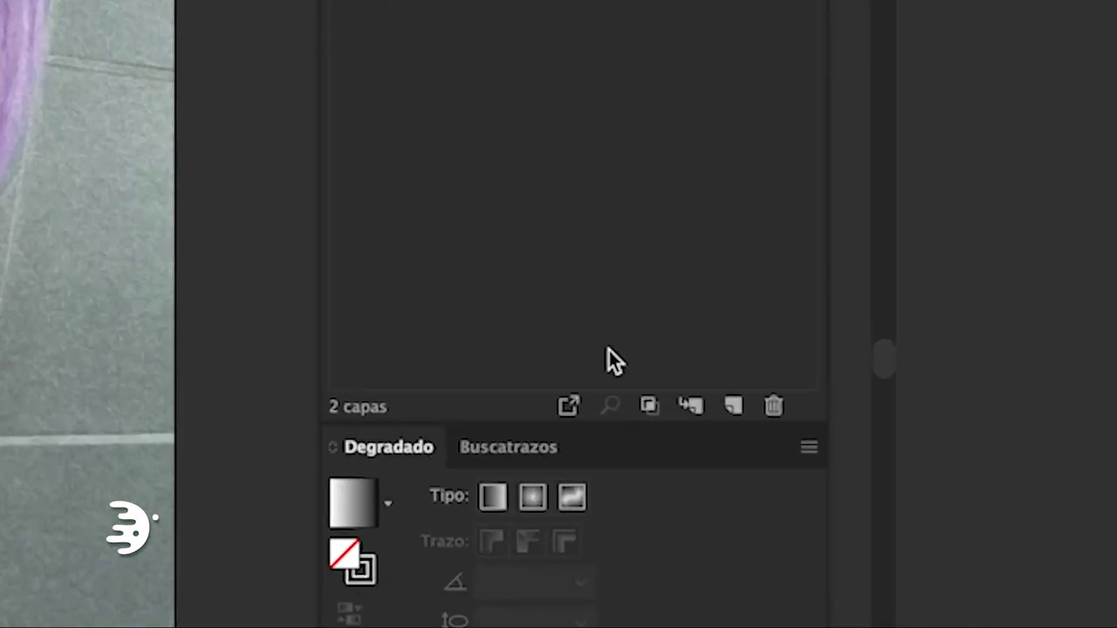
click(695, 404)
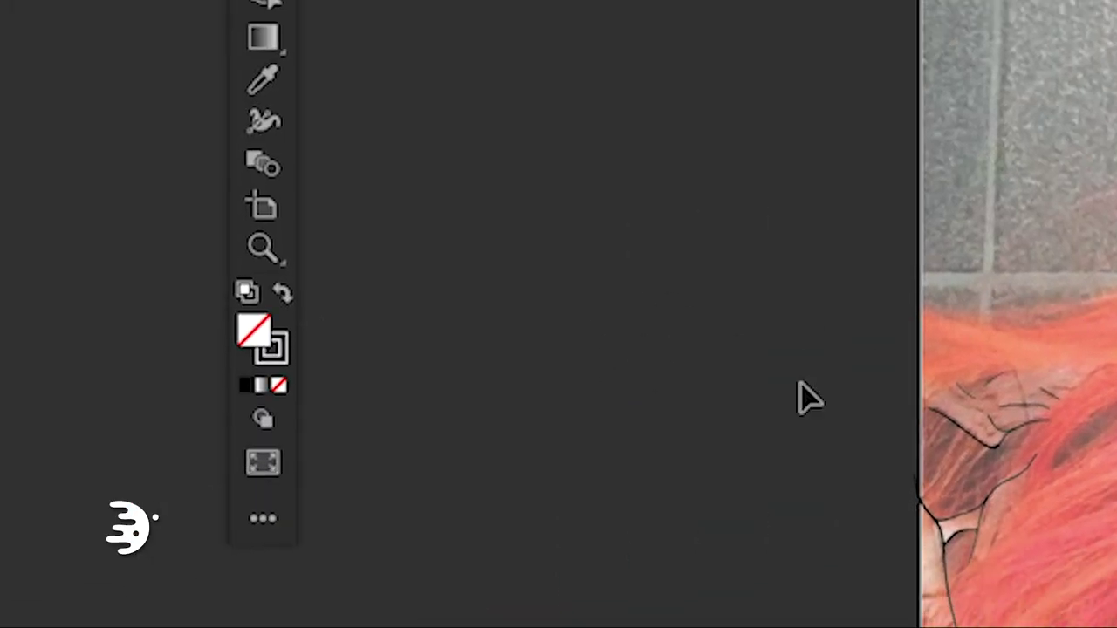
Set the drawing colour to dark olive grey 3d3d2e as a fill with no stroke
key(x)
double_click(281, 346)
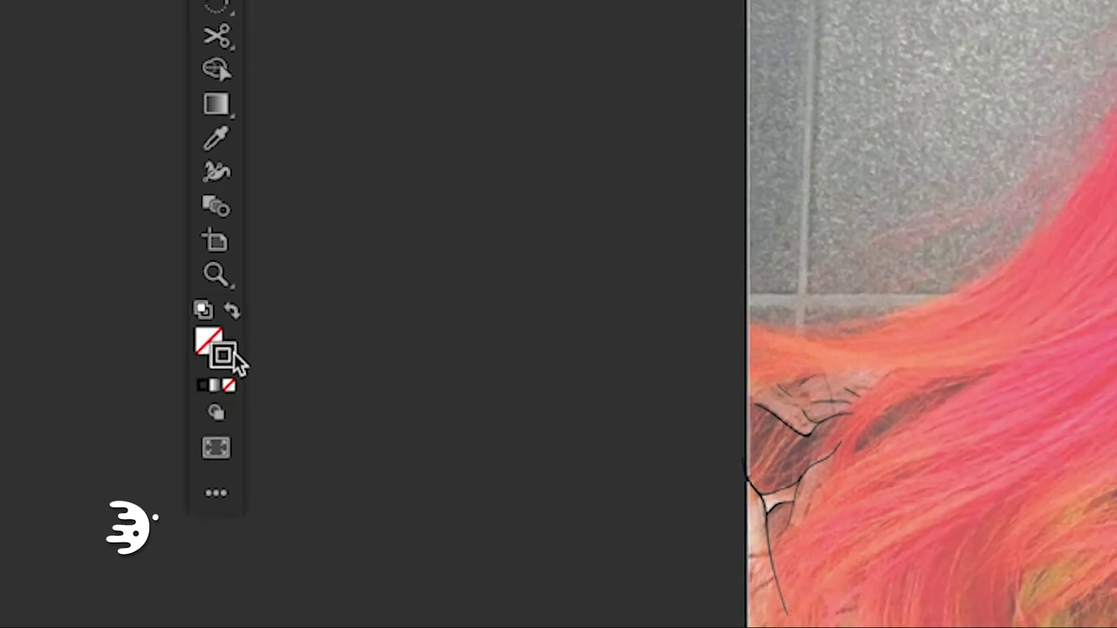
drag(241, 371, 256, 359)
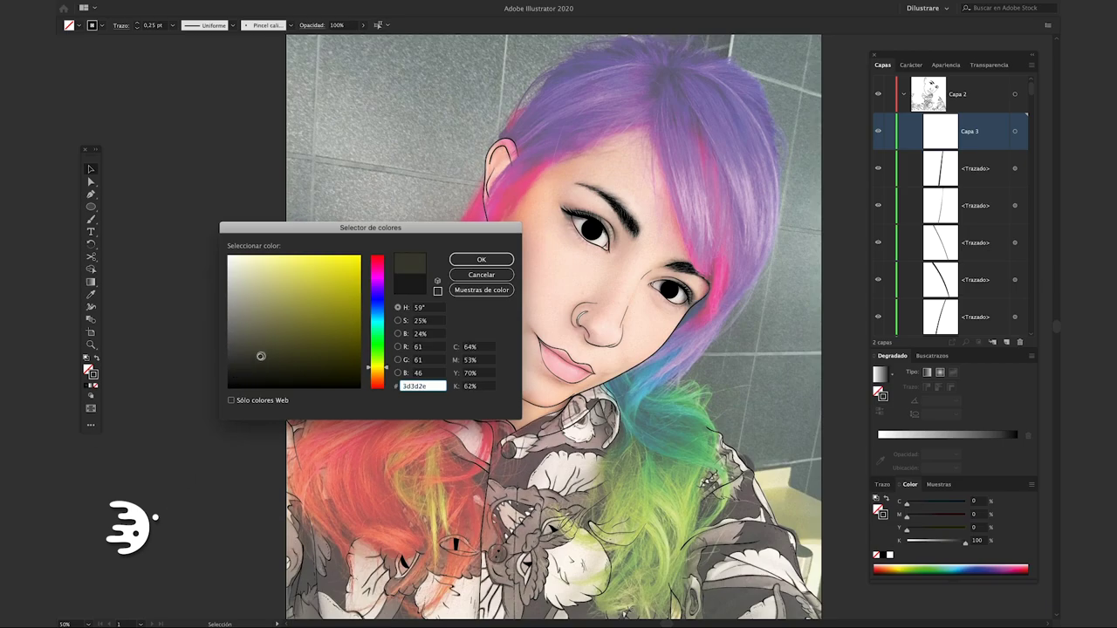
click(480, 259)
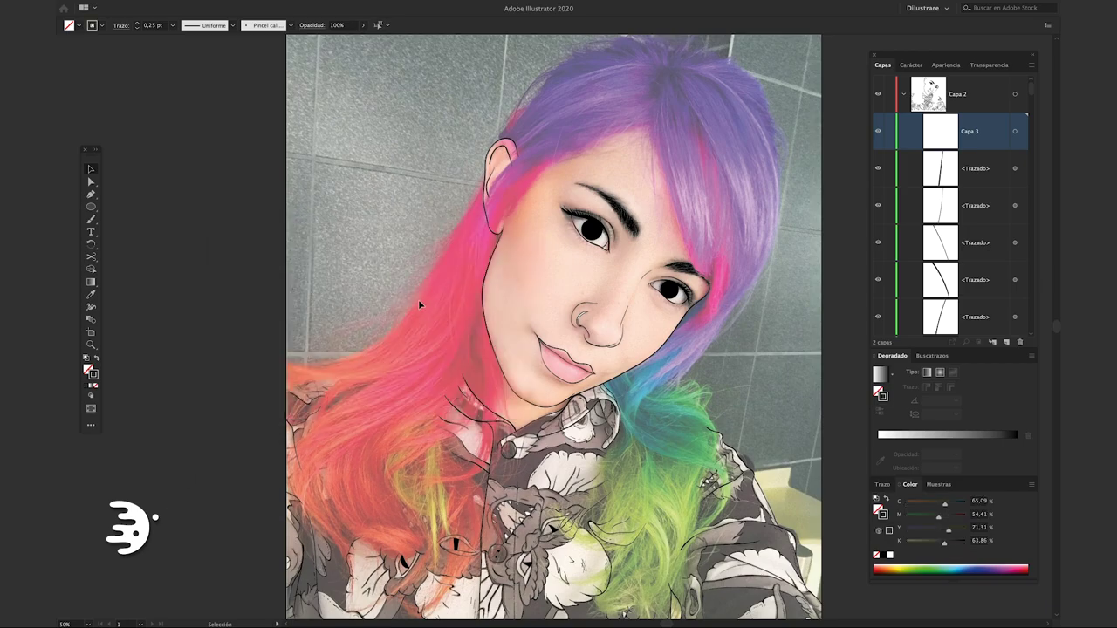
key(shift+x)
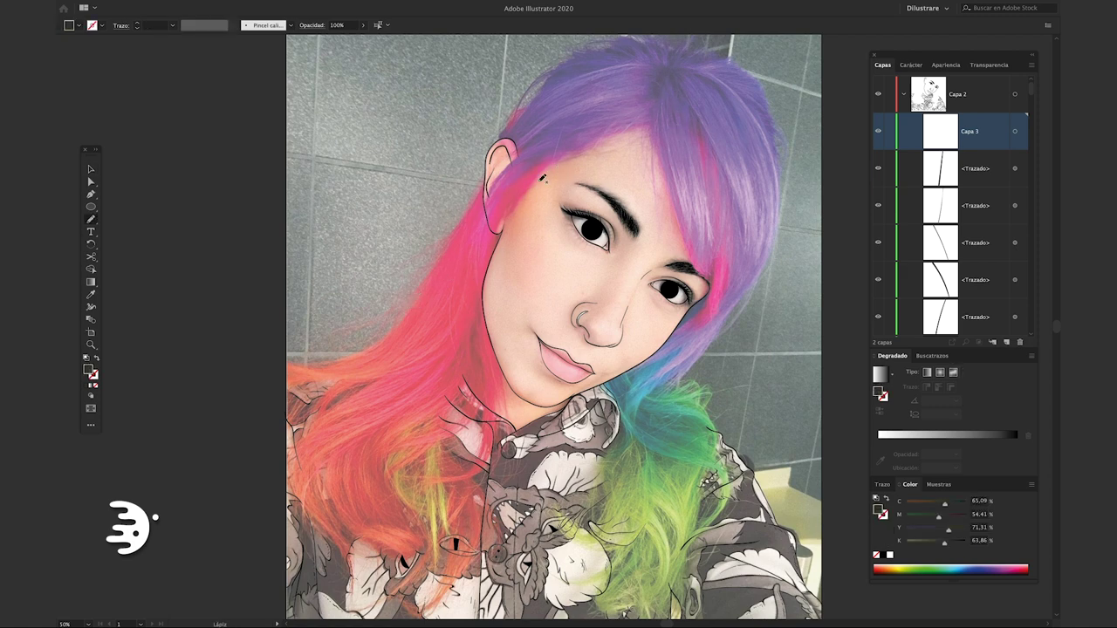
Zoom into the head and draw the first hair shape beside the ear
drag(514, 180, 521, 204)
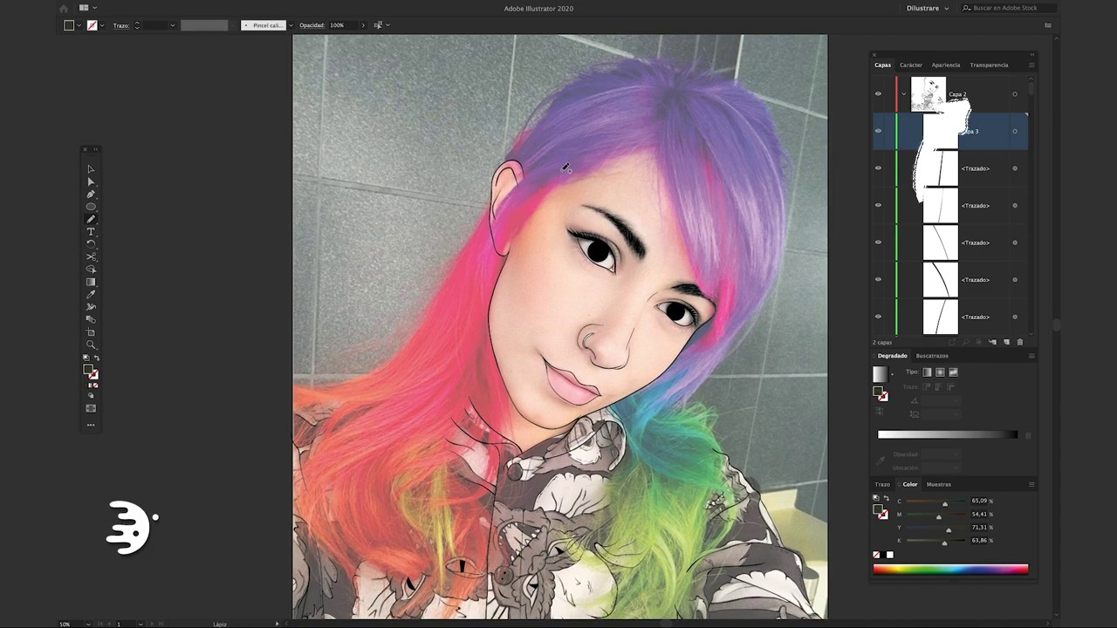
key(Tab)
scroll(561, 169, up, 5)
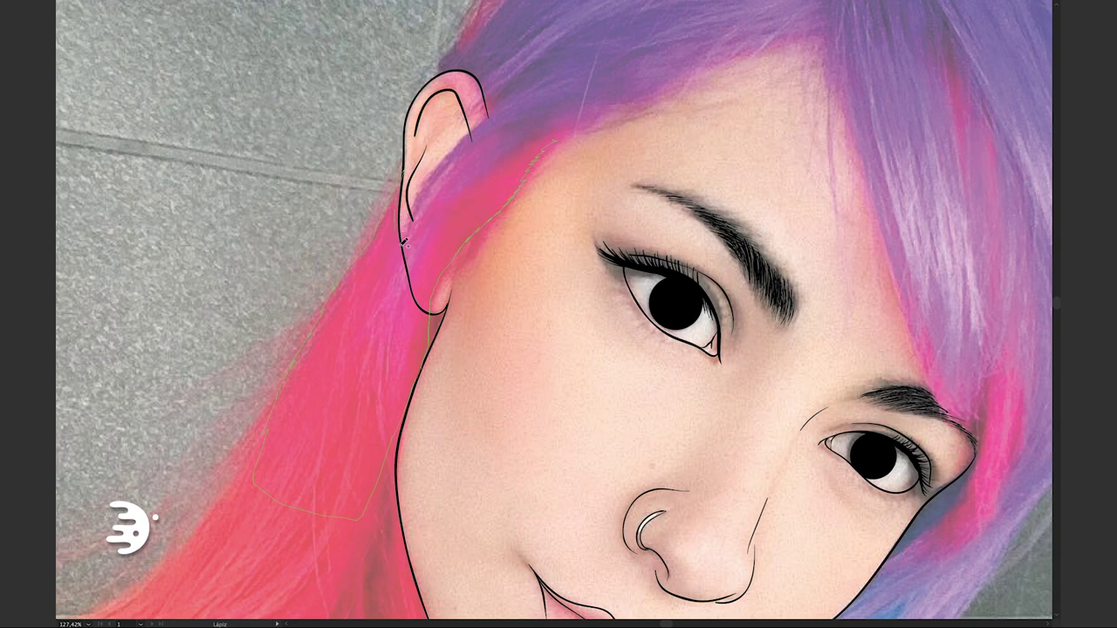
drag(555, 81, 577, 116)
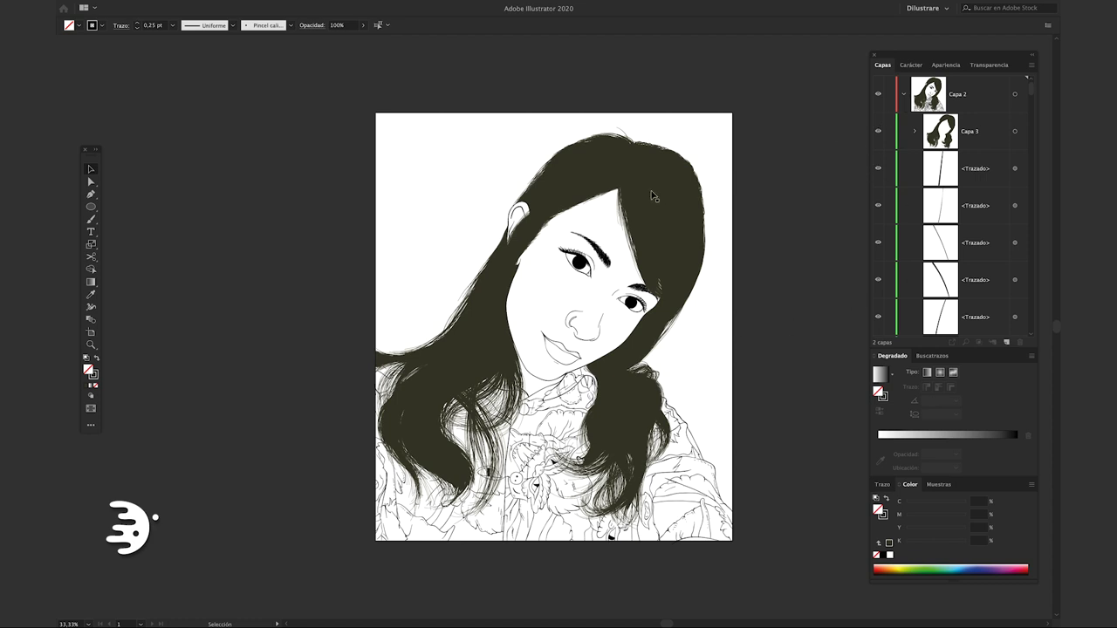
Select one outline stroke as a sample of the line art
click(676, 482)
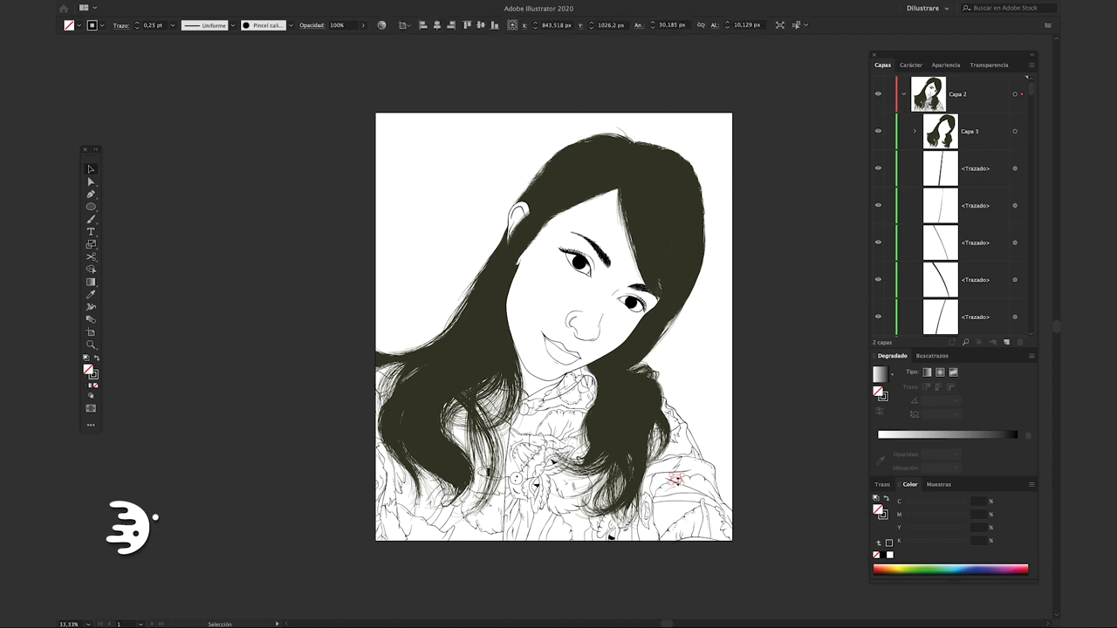
Select all paths with the same stroke colour and group the outline strokes
key(f)
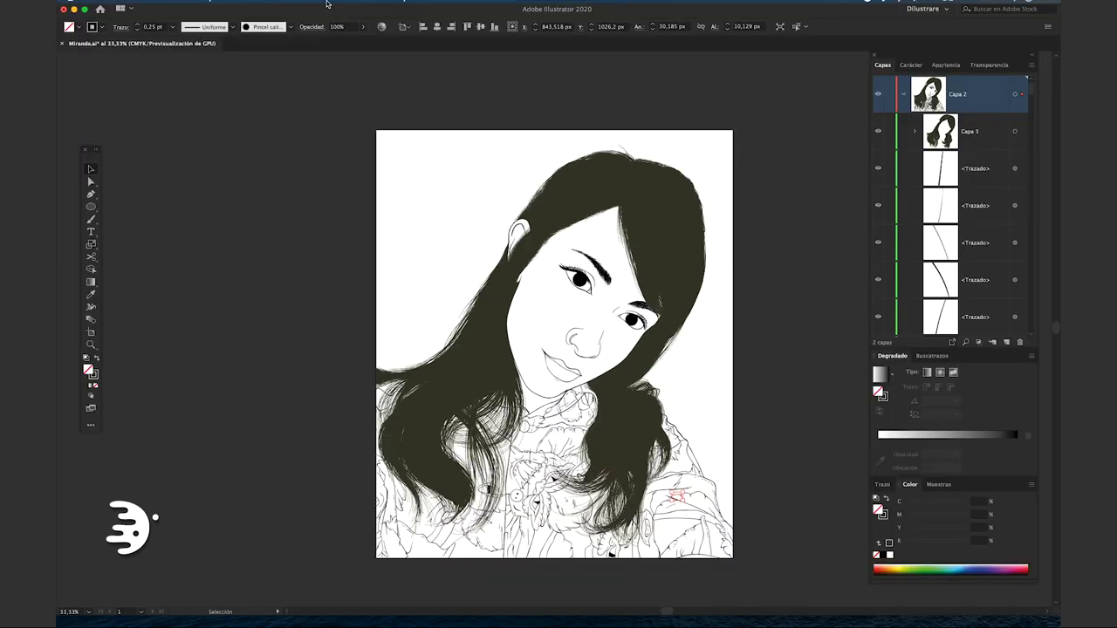
click(288, 6)
mouse_move(331, 110)
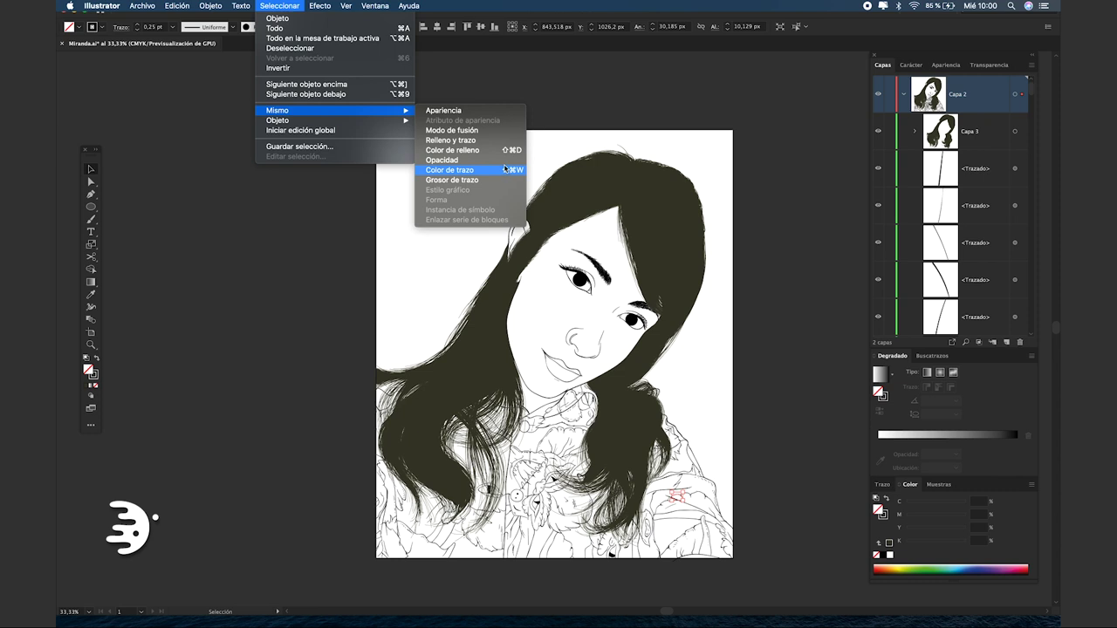
click(503, 170)
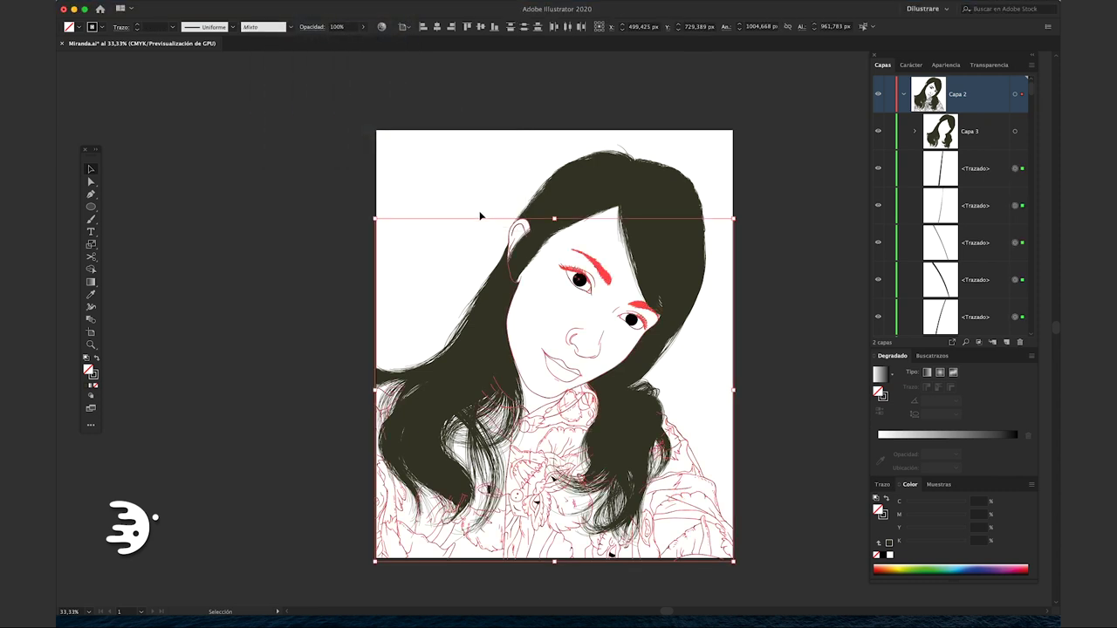
right_click(541, 420)
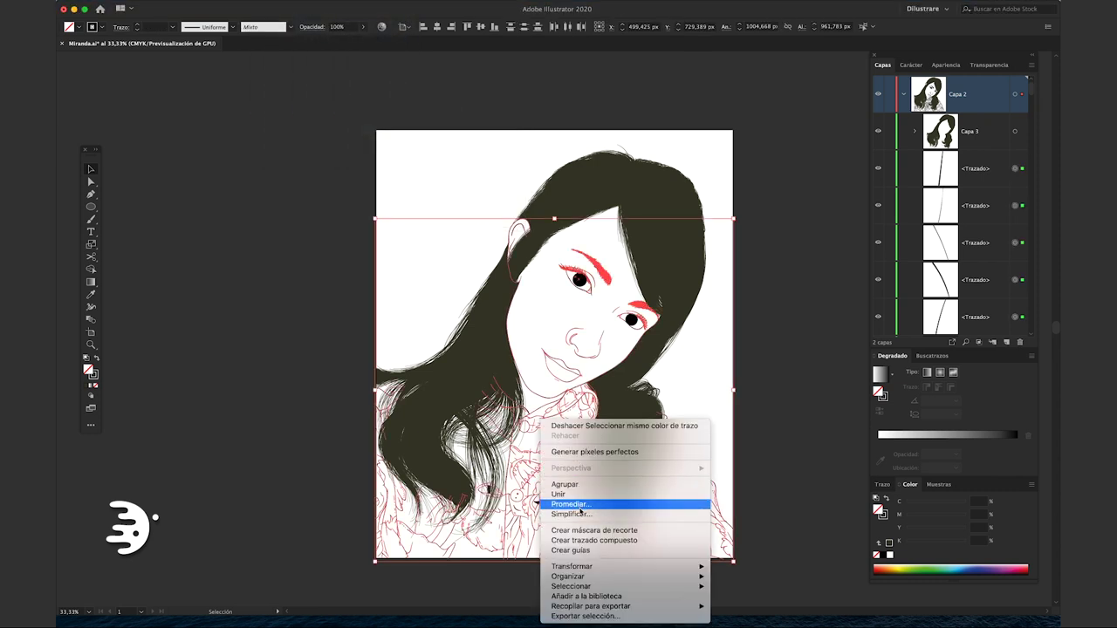
click(566, 485)
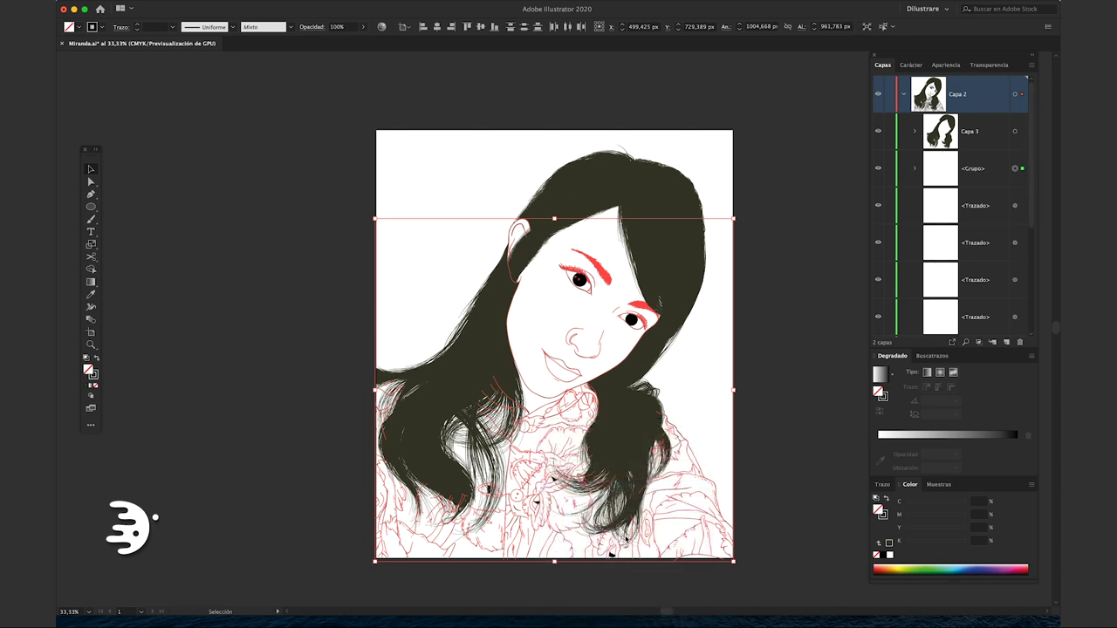
click(732, 326)
Group all black-filled shapes and move that group into the outline group
click(580, 286)
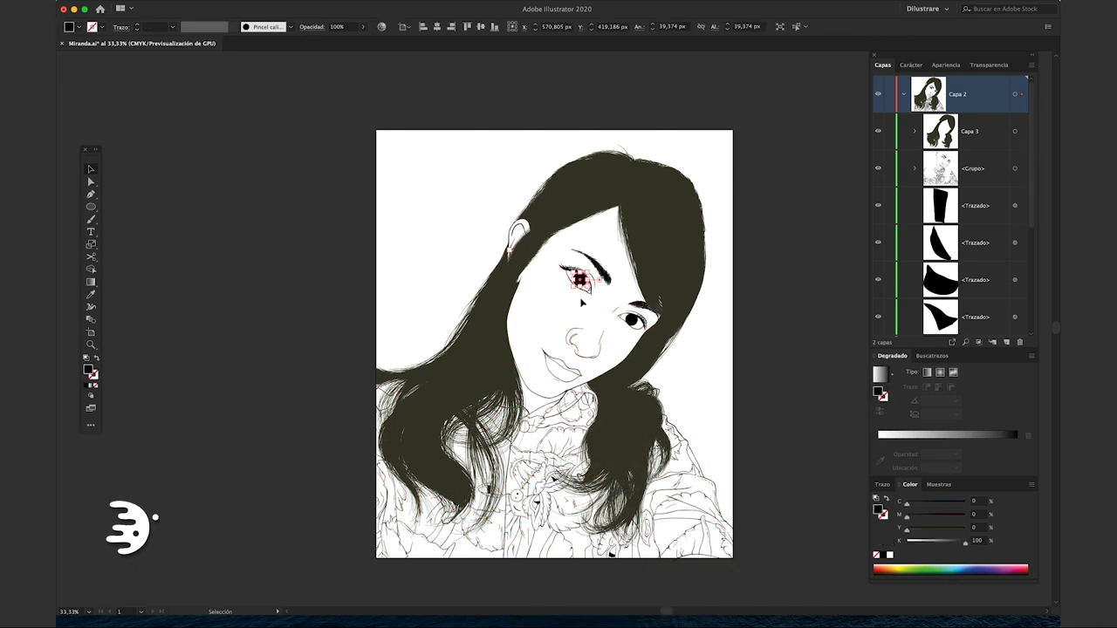
click(279, 6)
mouse_move(277, 110)
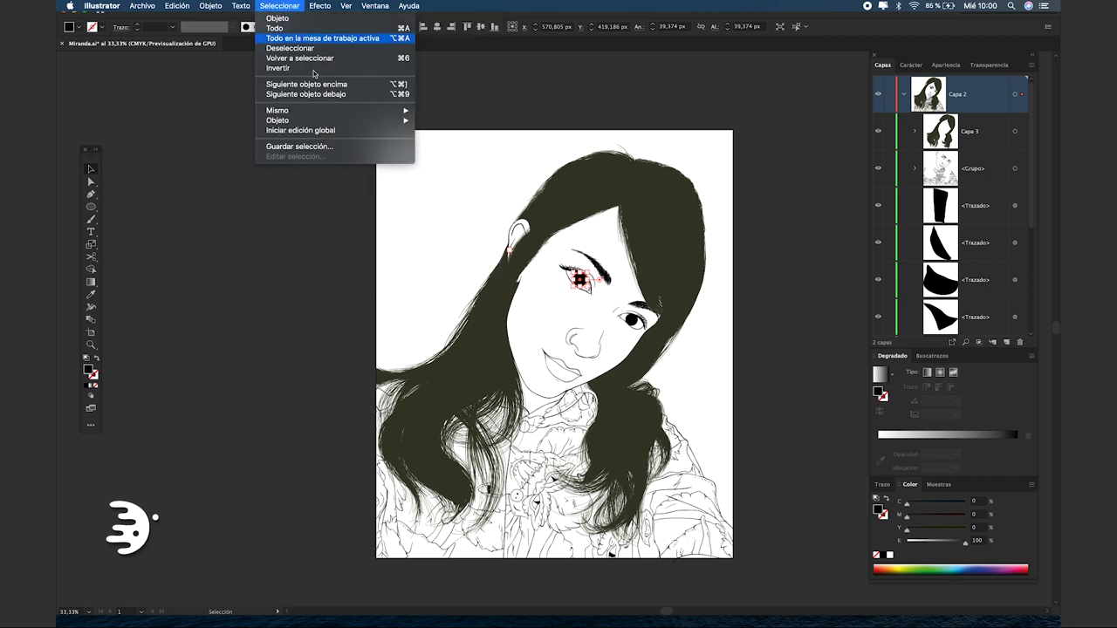
click(454, 169)
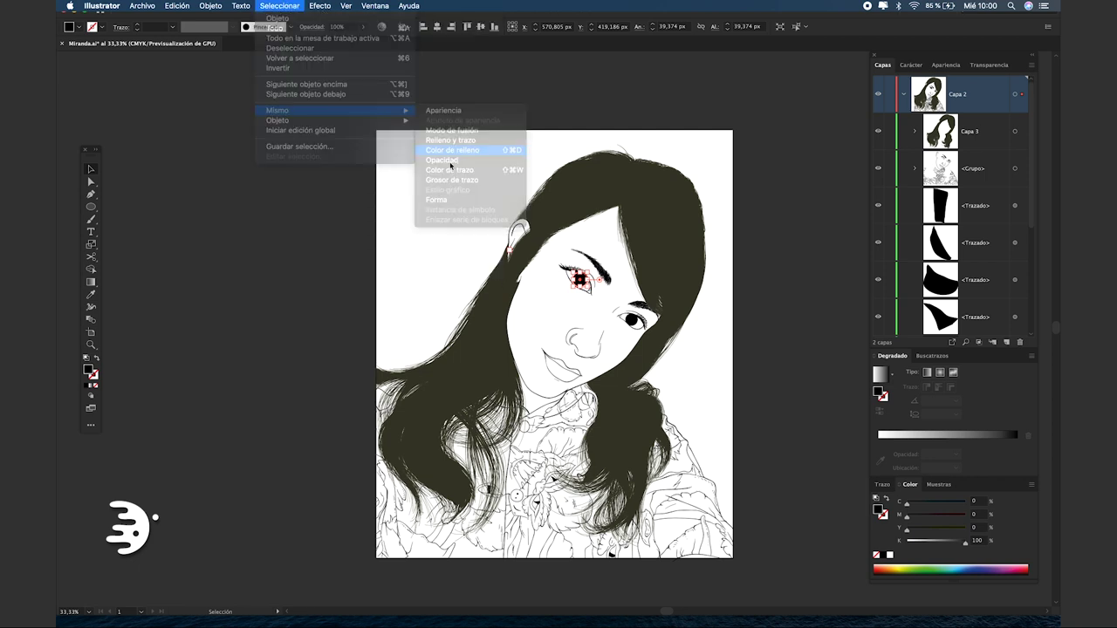
key(ctrl+g)
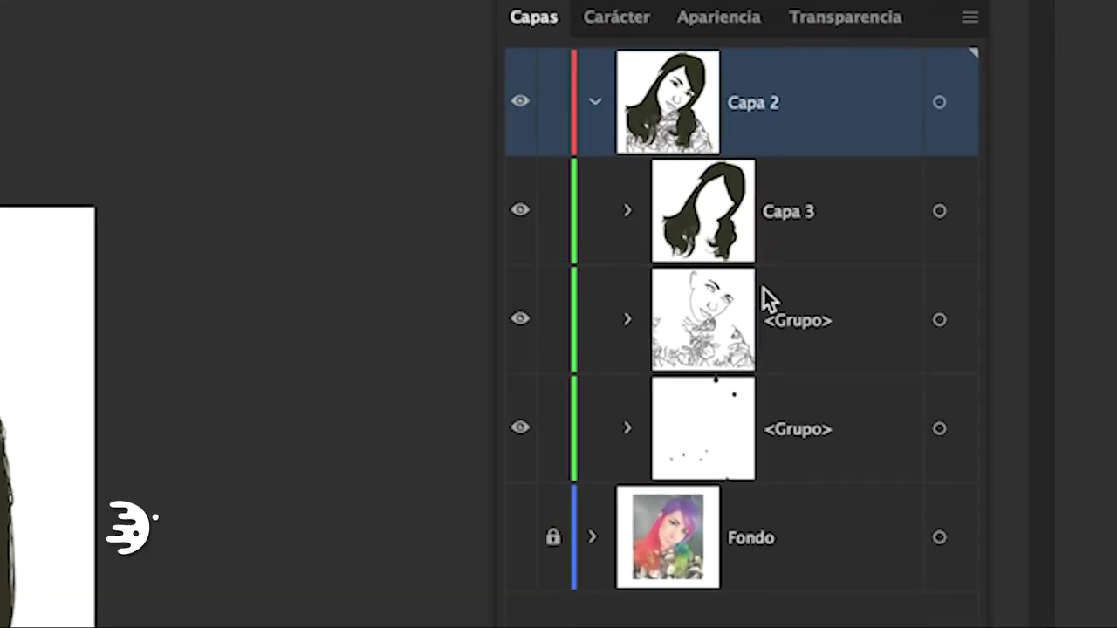
click(755, 357)
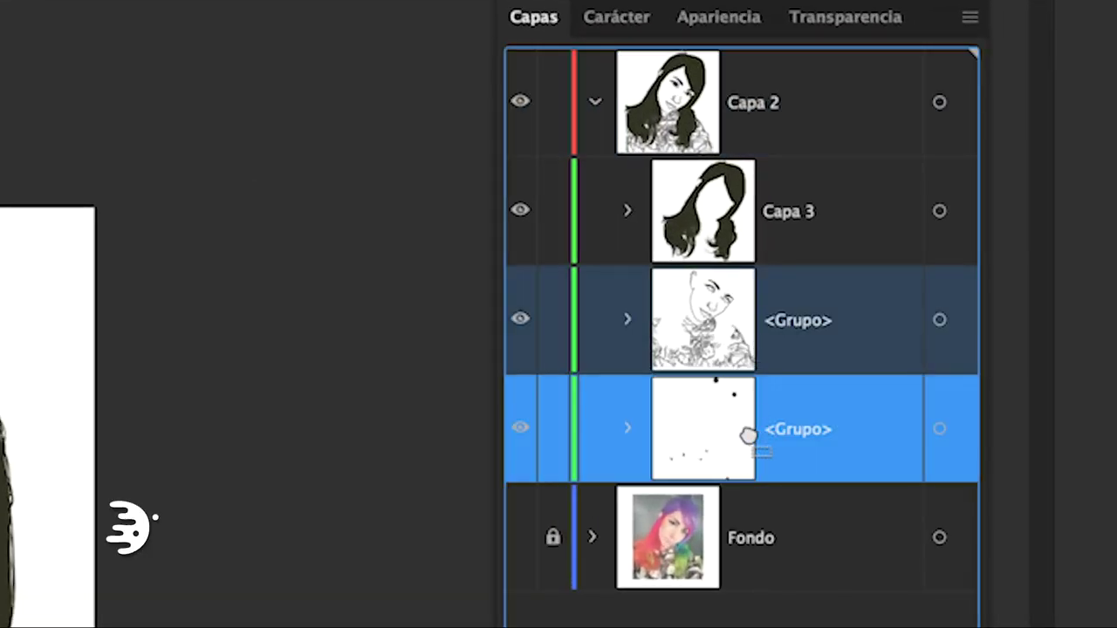
drag(748, 436, 755, 349)
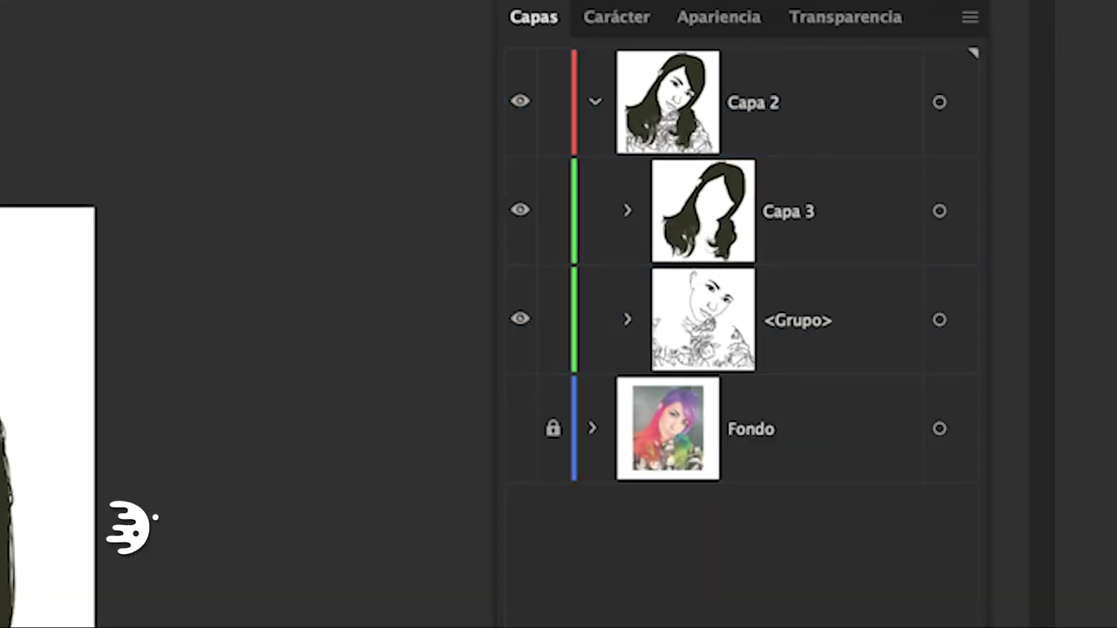
Lock the line-art group and make Capa 3 the active layer
click(553, 319)
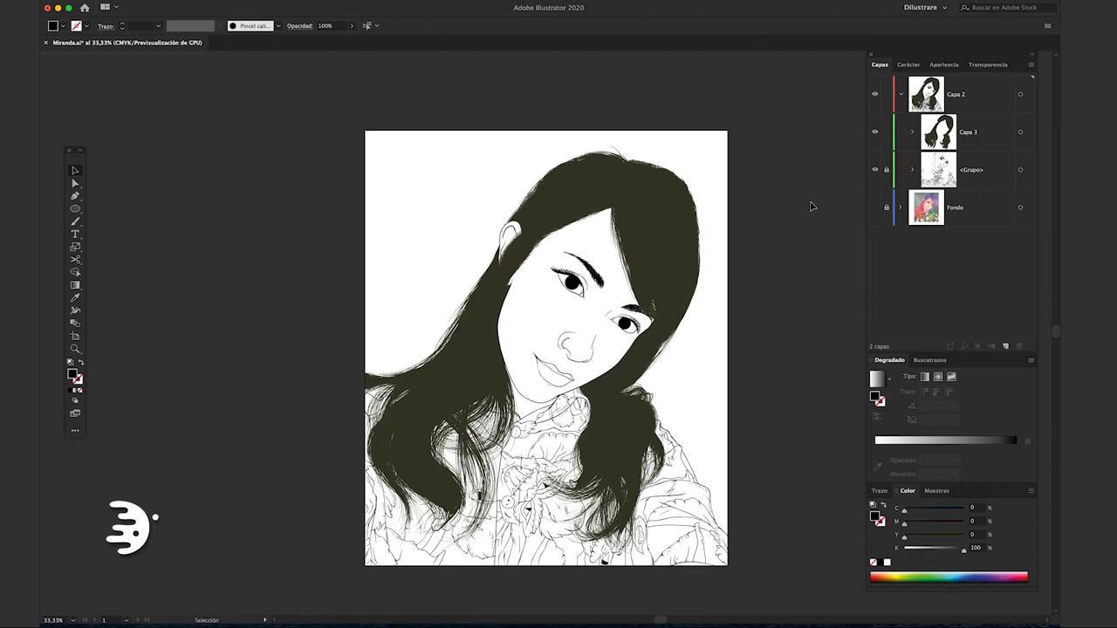
click(990, 162)
click(711, 448)
scroll(729, 457, up, 1)
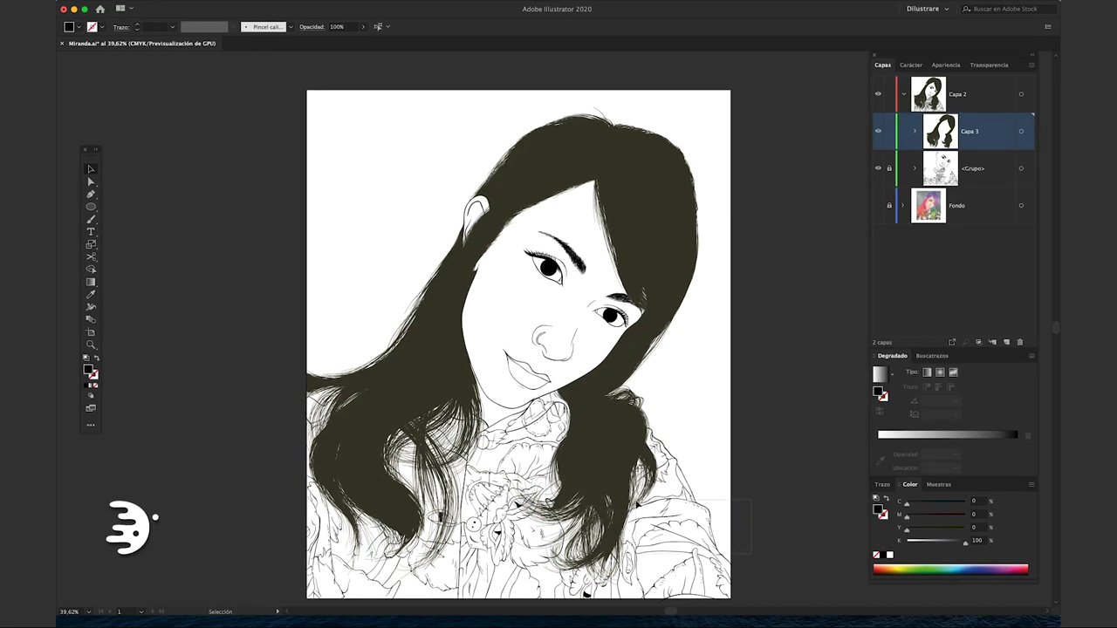
scroll(740, 406, down, 1)
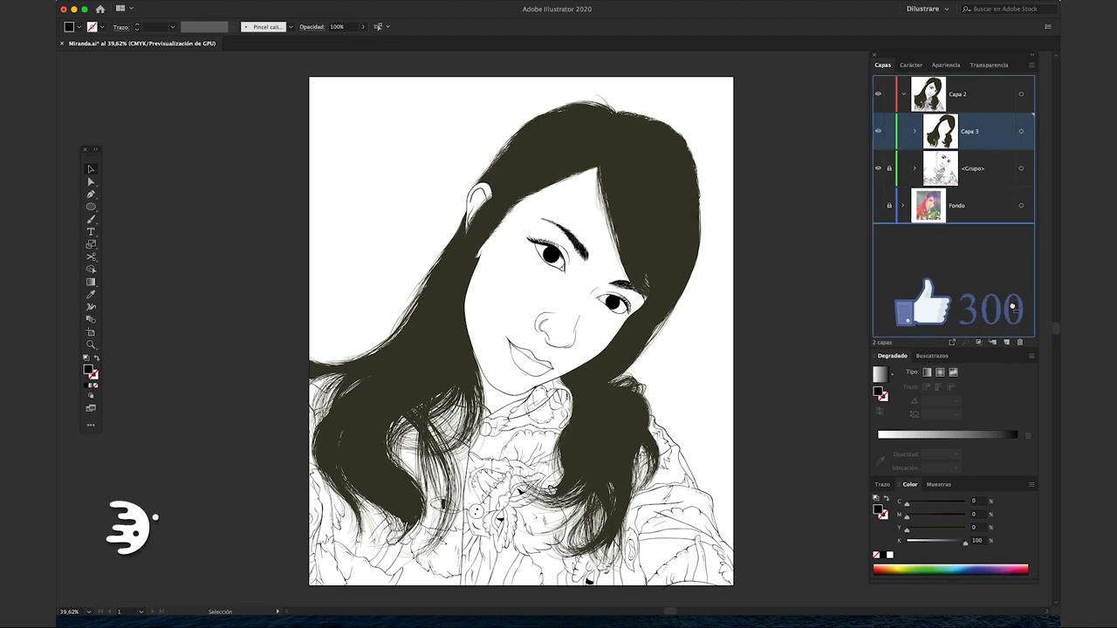
Duplicate Capa 3 as Capa 3 copia, hide the original, and select the copied hair
drag(1003, 177, 897, 166)
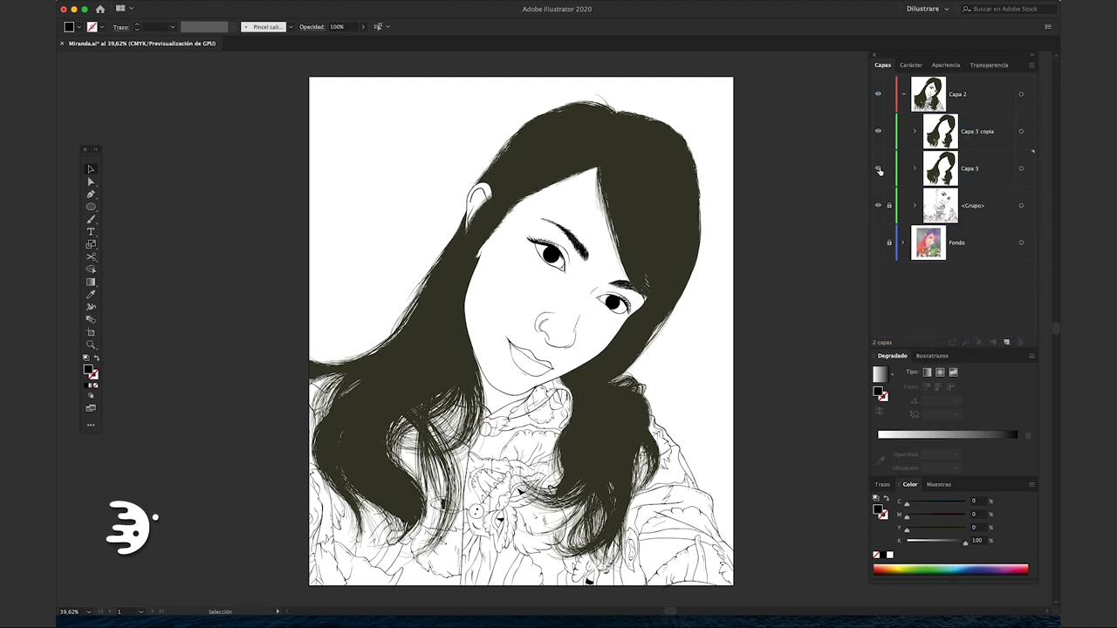
click(879, 168)
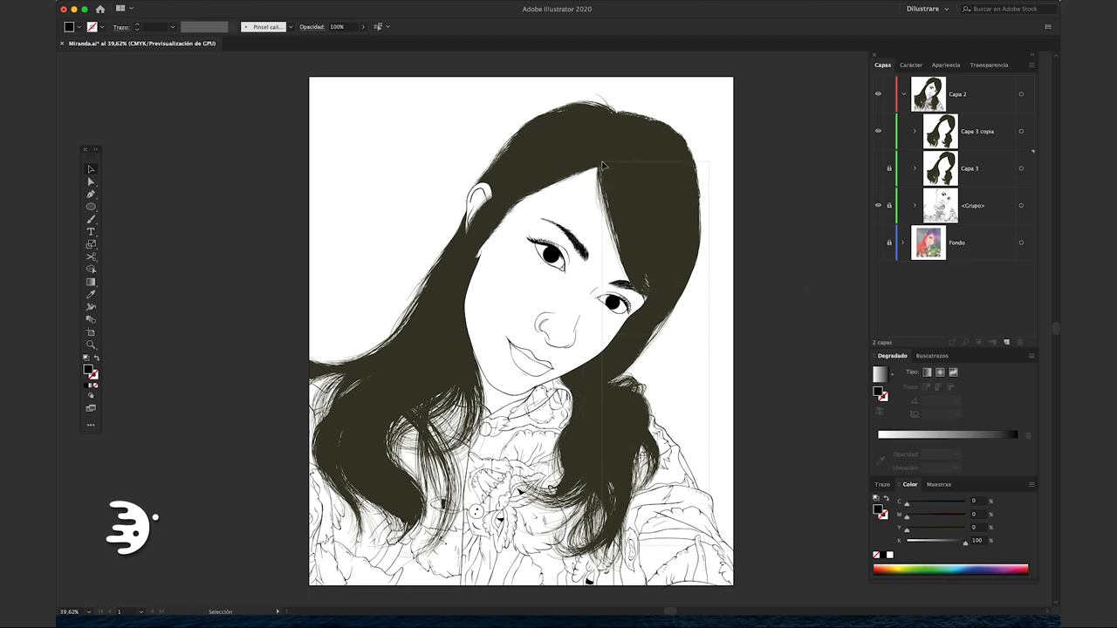
click(663, 325)
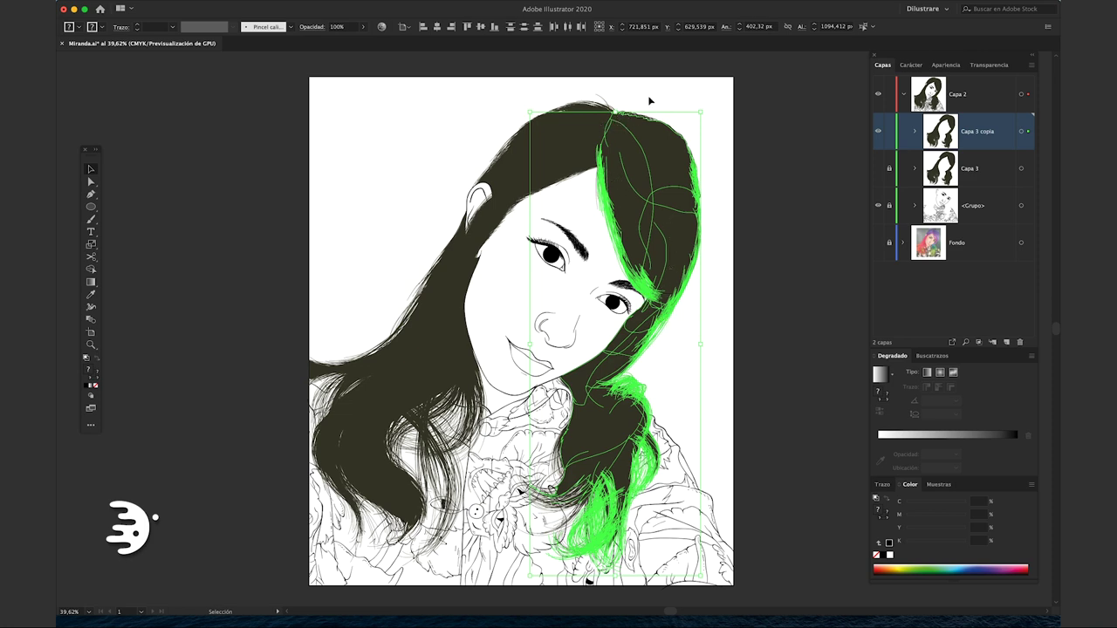
Inspect the copied hair's edges up close, then apply Objeto > Expandir apariencia
scroll(649, 101, up, 5)
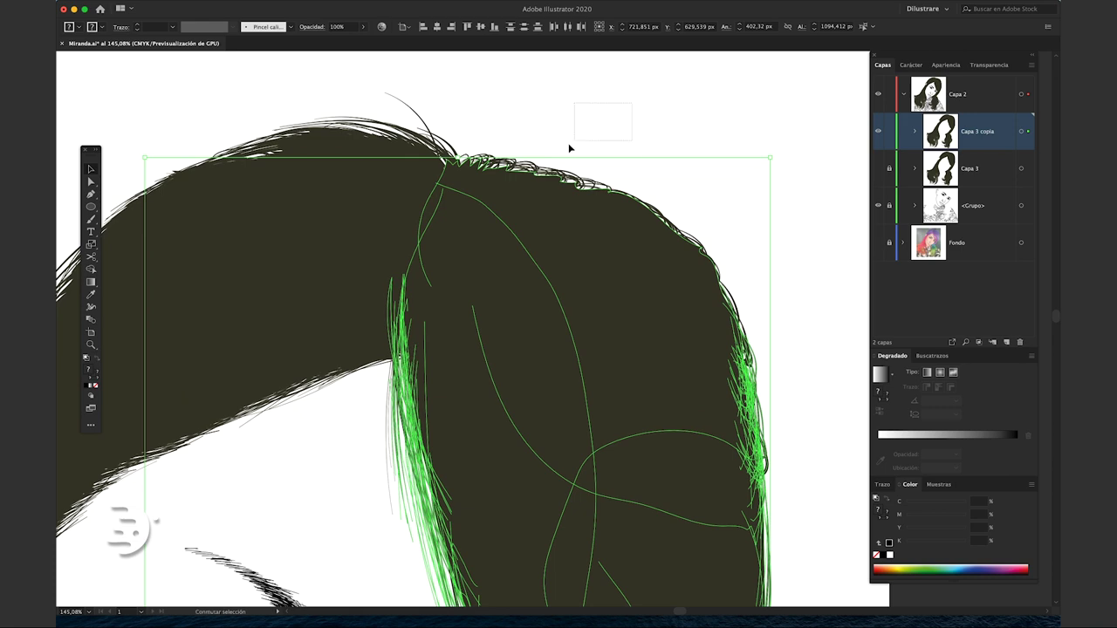
scroll(593, 253, right, 2)
click(744, 314)
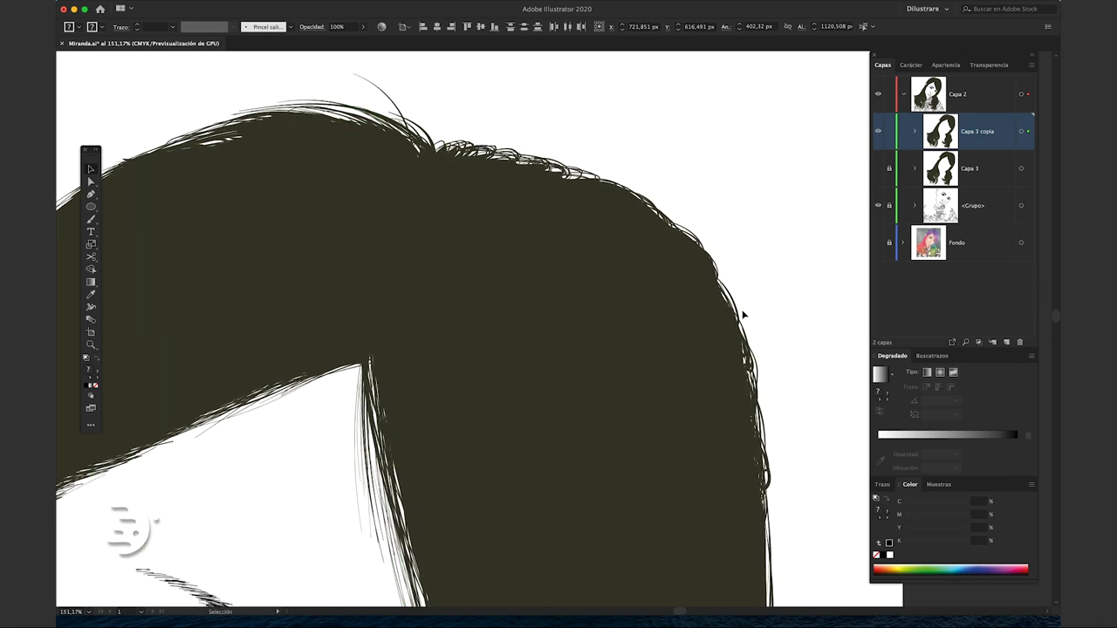
scroll(711, 270, up, 3)
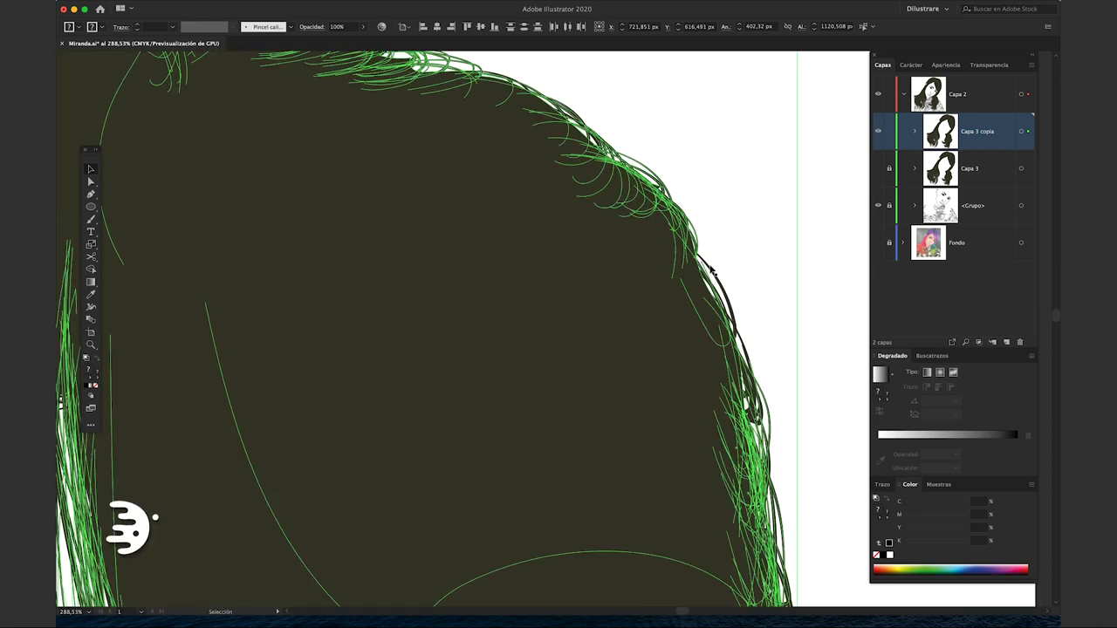
scroll(711, 267, up, 3)
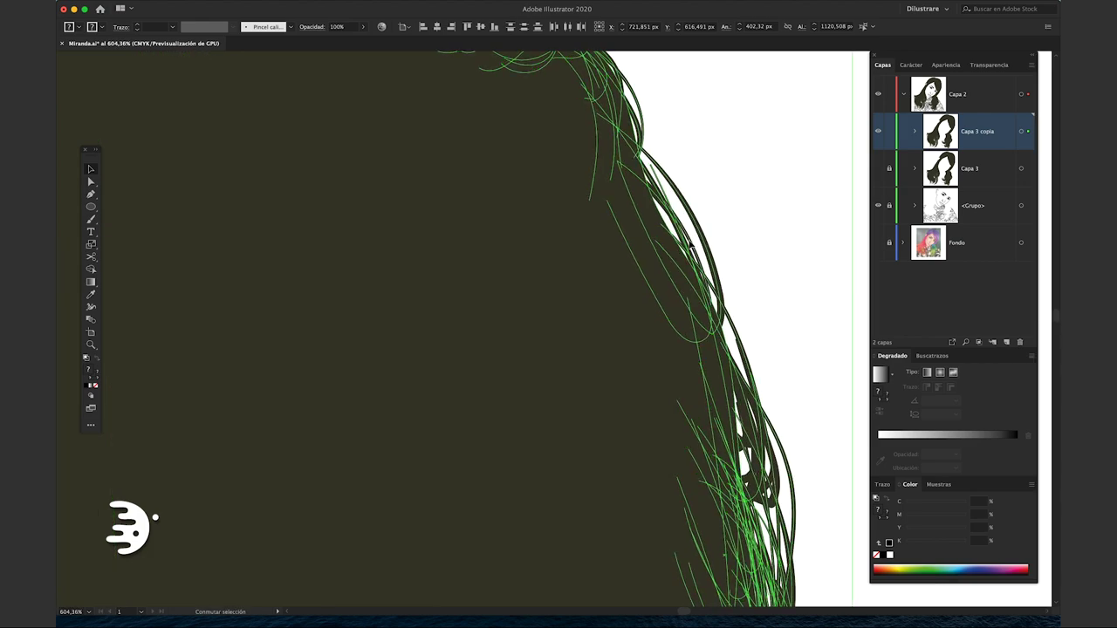
scroll(707, 284, down, 2)
scroll(711, 275, down, 3)
scroll(720, 253, down, 2)
scroll(690, 253, down, 1)
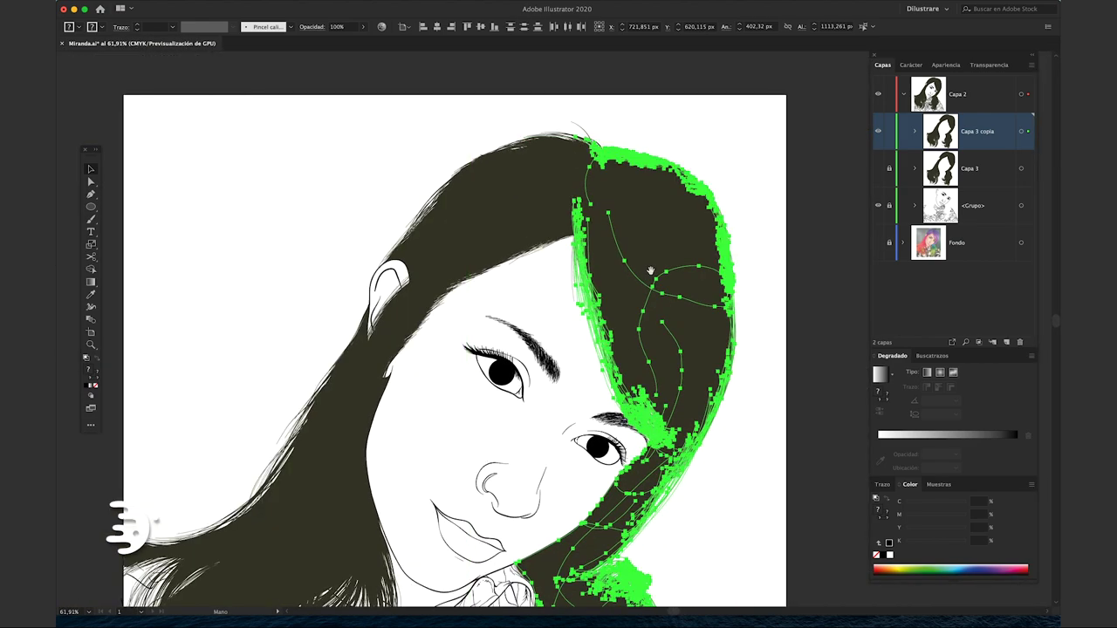
scroll(659, 297, down, 1)
scroll(676, 350, down, 1)
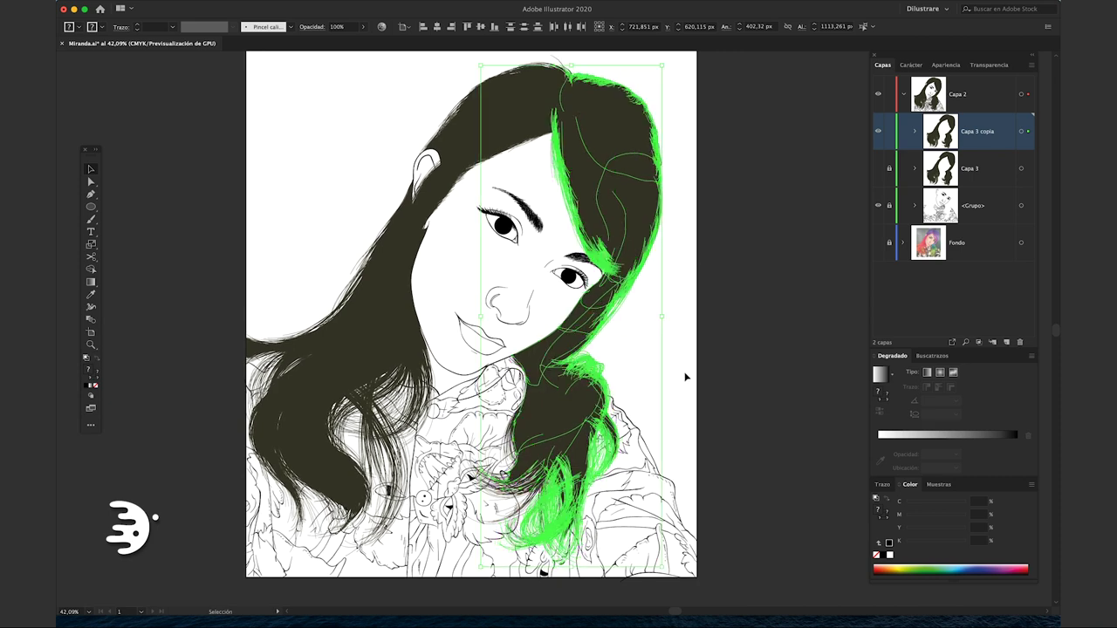
scroll(686, 377, up, 1)
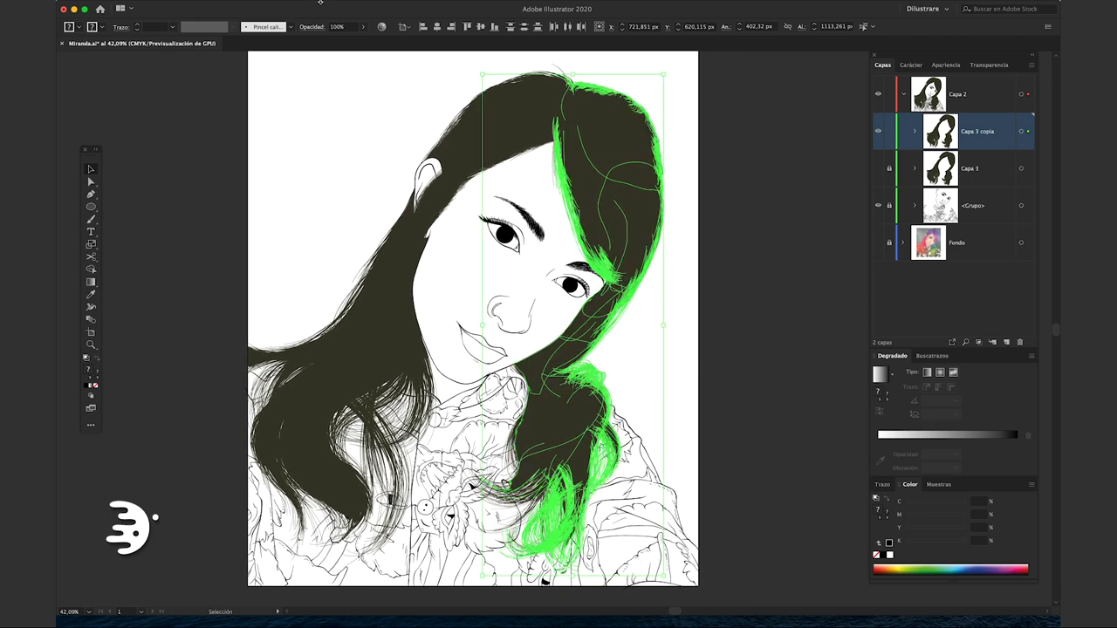
click(211, 5)
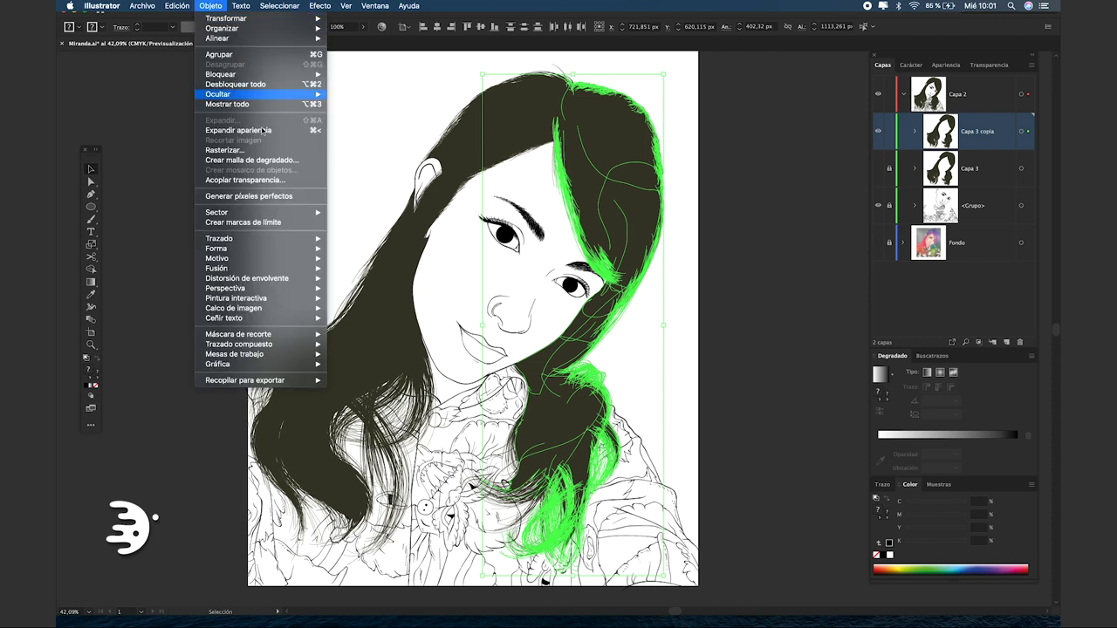
click(222, 127)
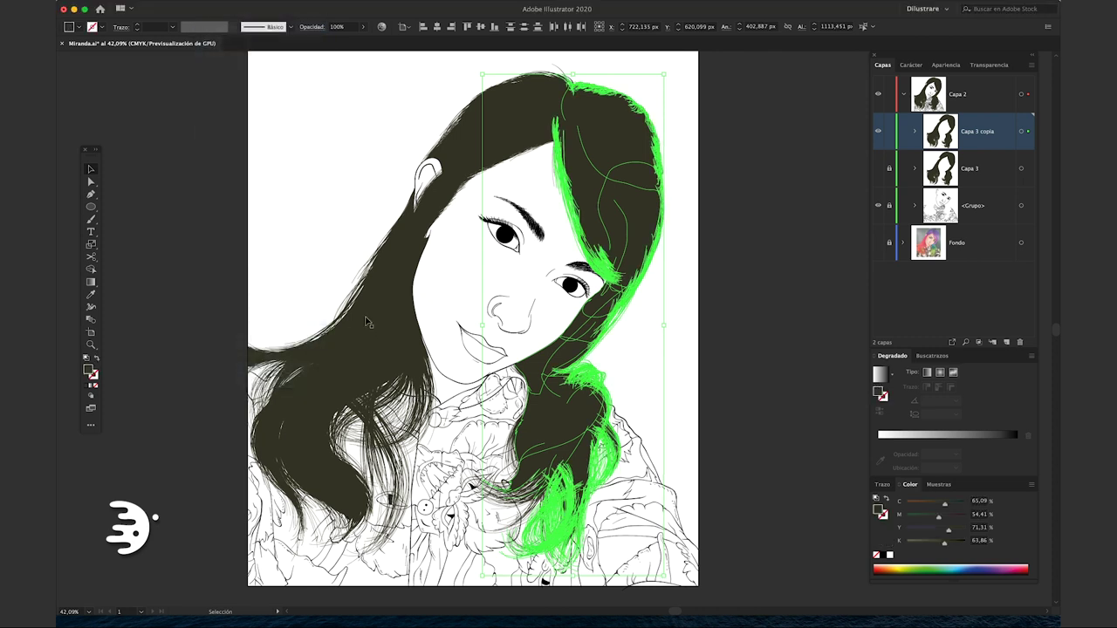
Unite the right-side hair paths with Buscatrazos Unir, undoing an accidental move
click(937, 357)
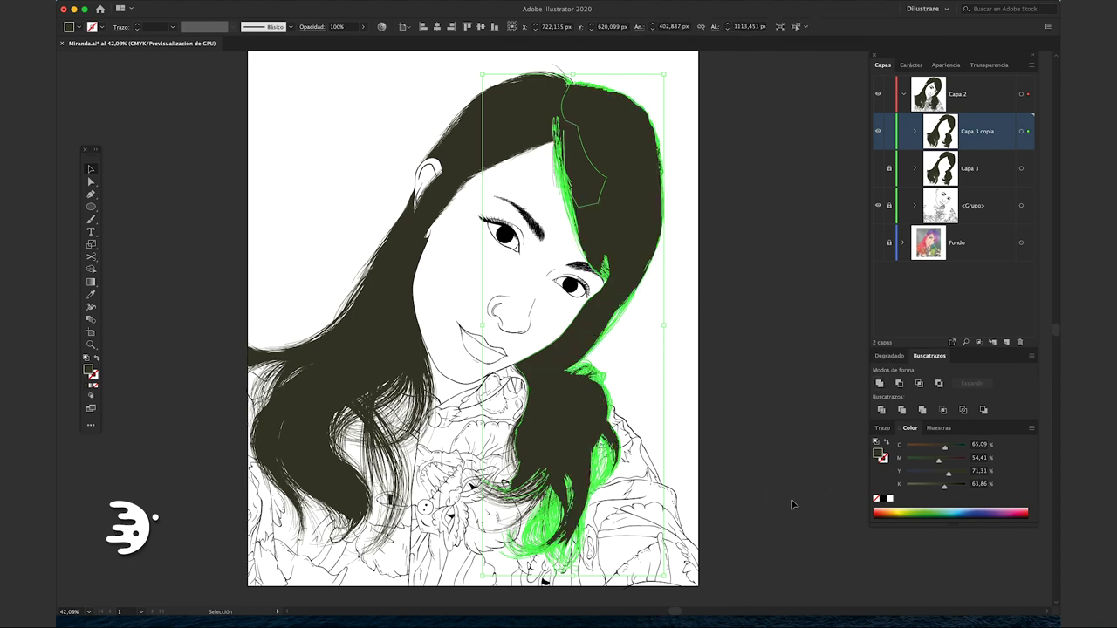
click(788, 466)
drag(651, 224, 822, 323)
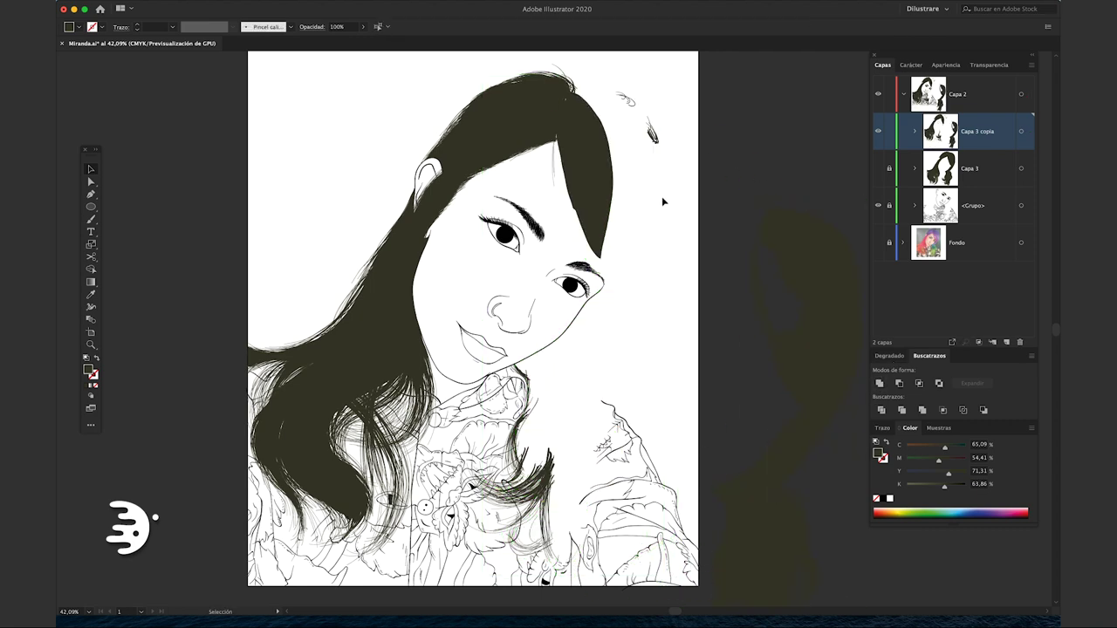
key(ctrl+z)
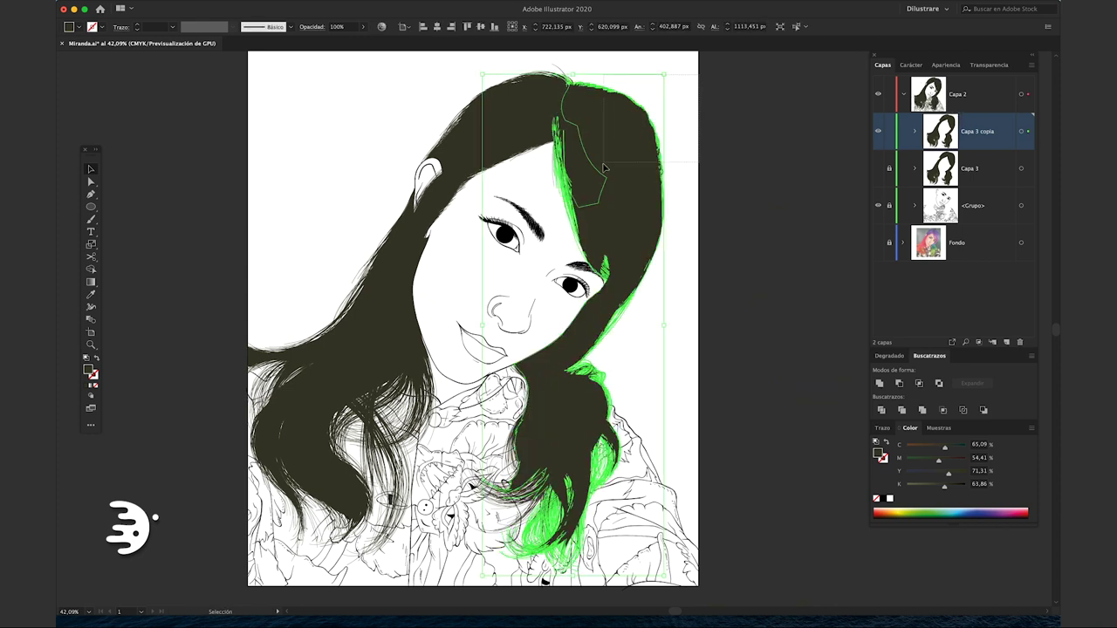
click(879, 383)
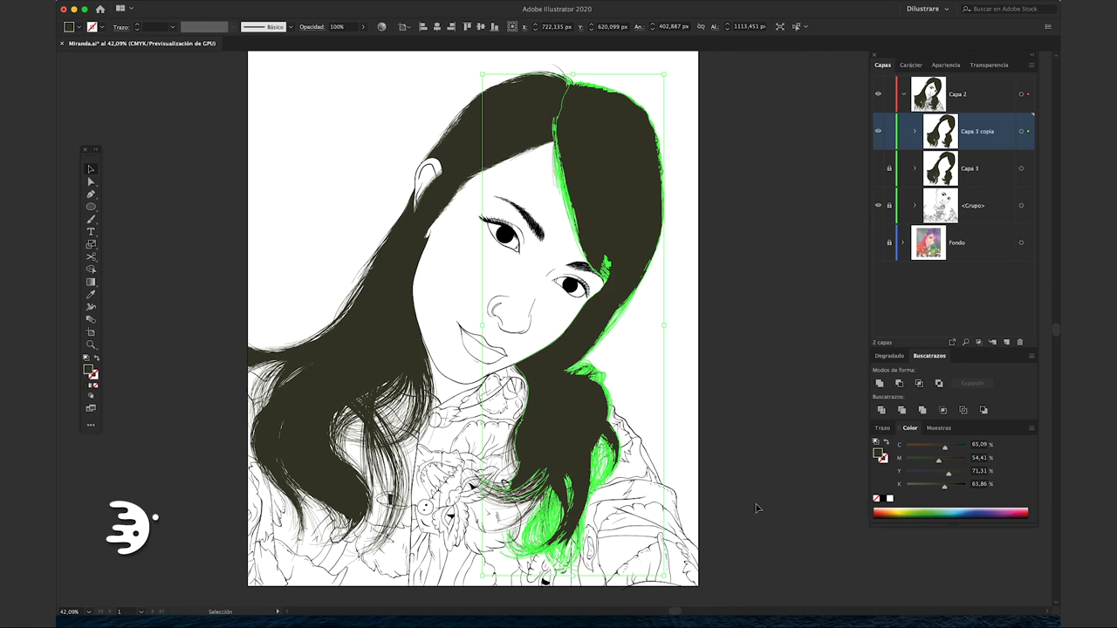
Zoom out to the full artboard, reveal Capa 3 copia's contents, and select the left hair strokes
key(ctrl+0)
click(915, 131)
drag(708, 209, 781, 225)
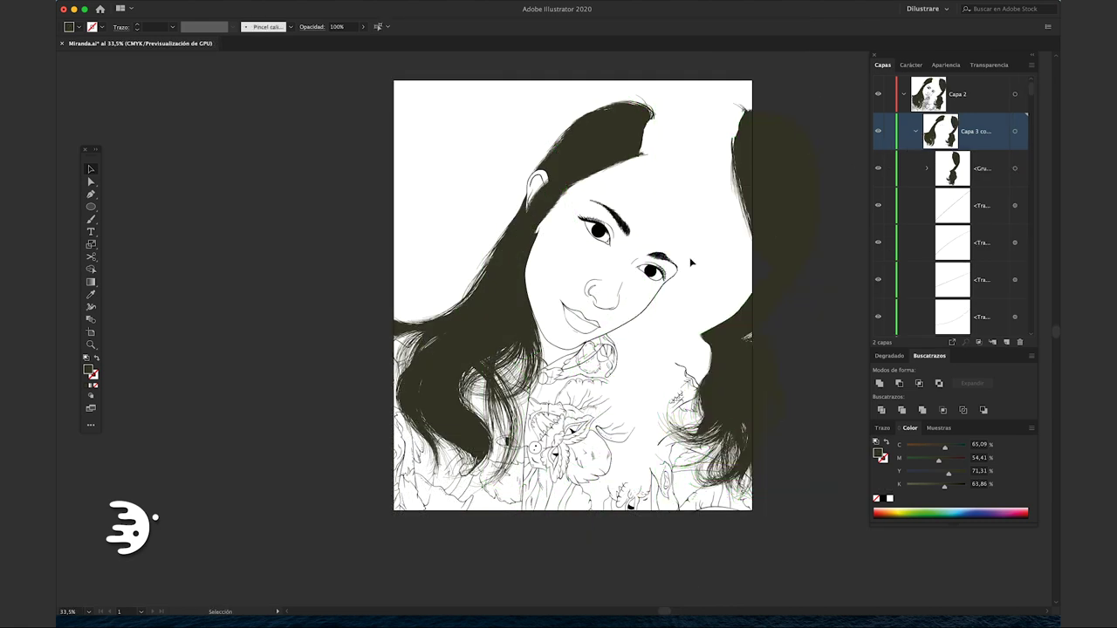
key(ctrl+z)
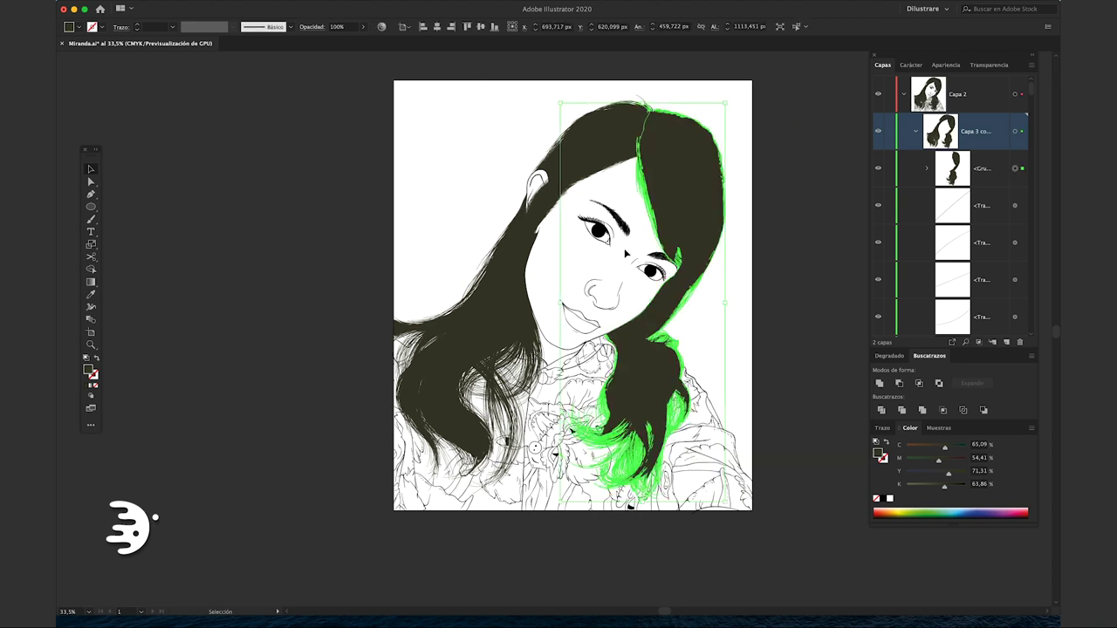
drag(352, 519, 550, 232)
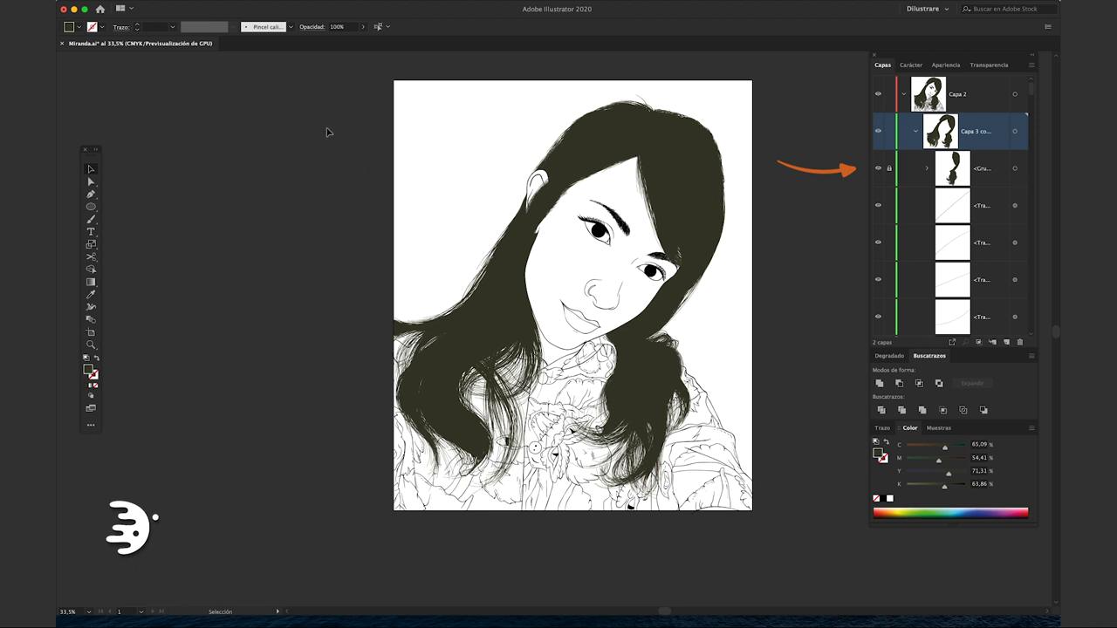
Expand the left-side hair strokes into shapes and group them
mouse_move(300, 61)
mouse_down()
mouse_move(496, 172)
mouse_move(731, 563)
mouse_up()
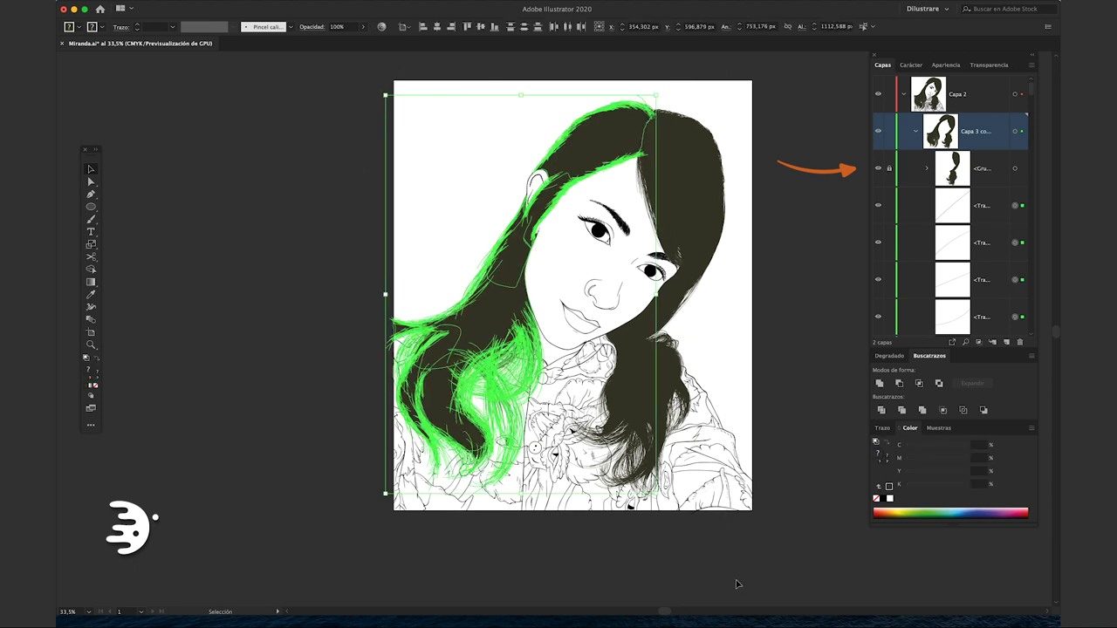
key(ctrl+shift+e)
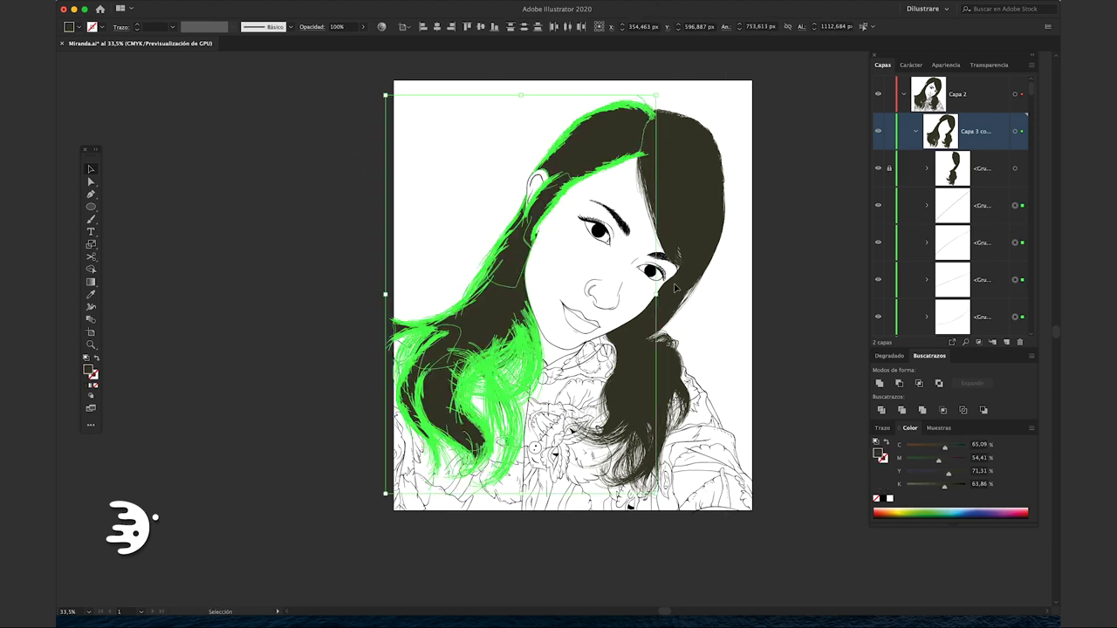
key(ctrl+g)
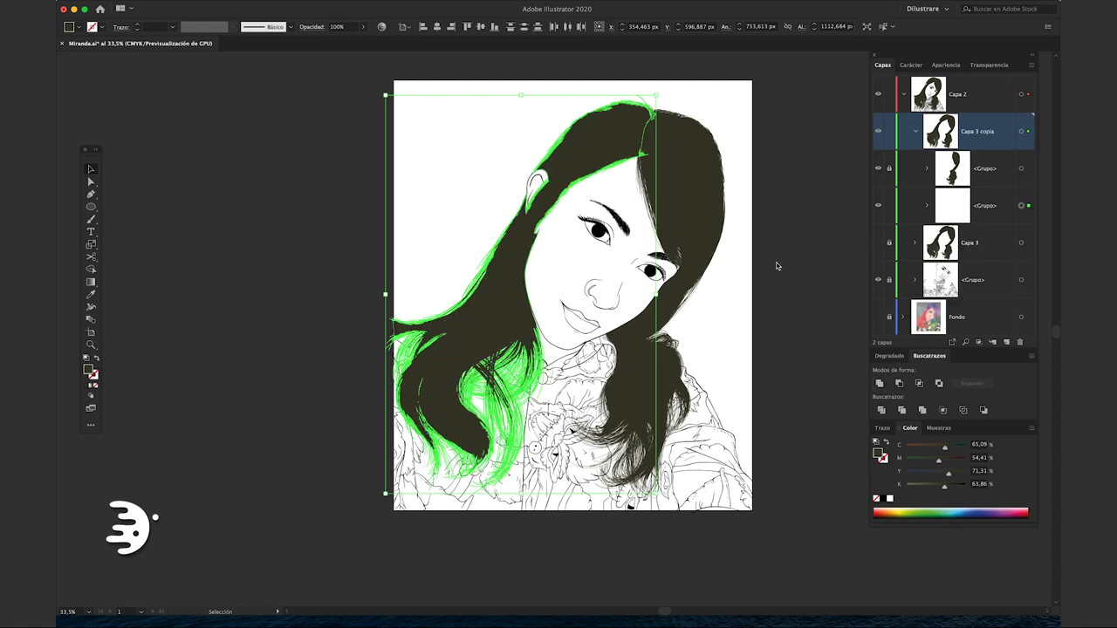
key(ctrl+shift+a)
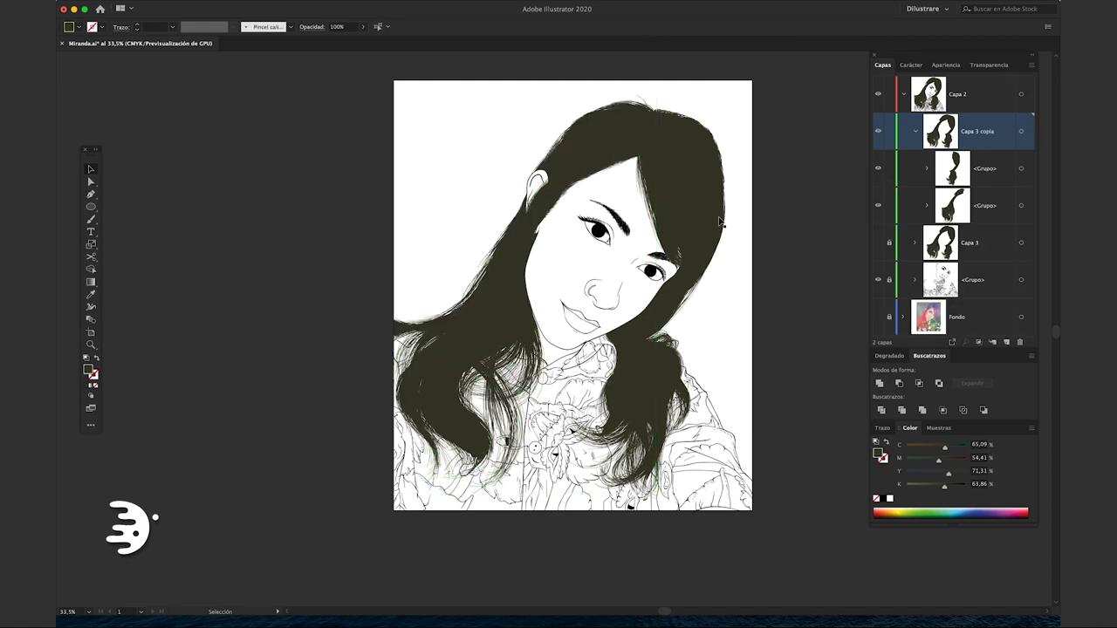
Undo stray direct-selection edits on the hair and reveal Capa 2's sublayers
click(726, 223)
click(836, 410)
key(a)
key(ctrl+z)
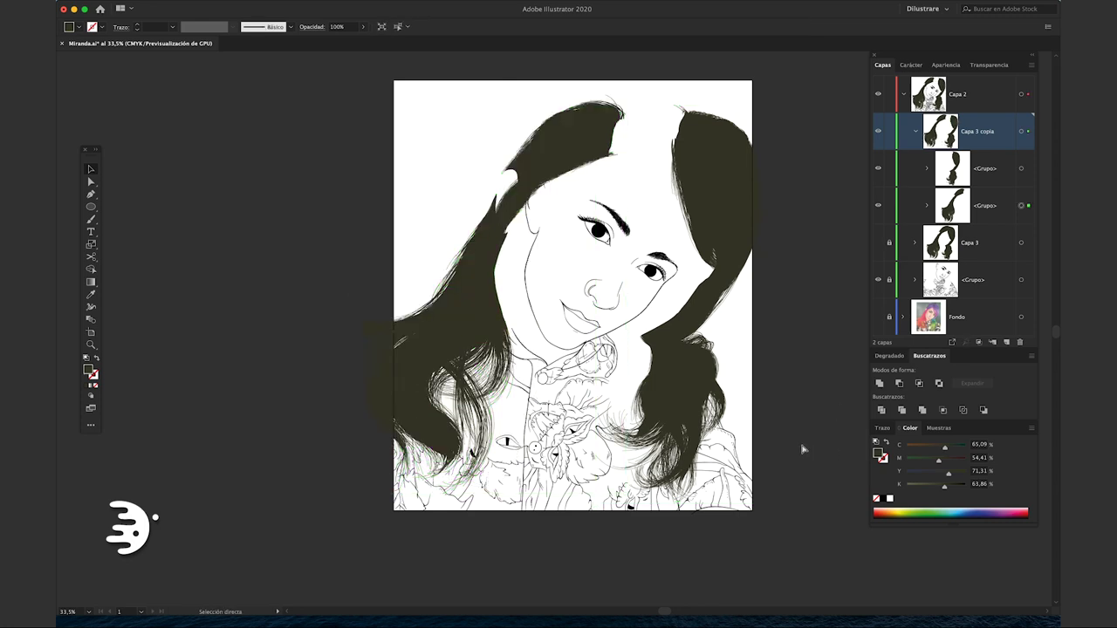
key(ctrl+z)
click(819, 285)
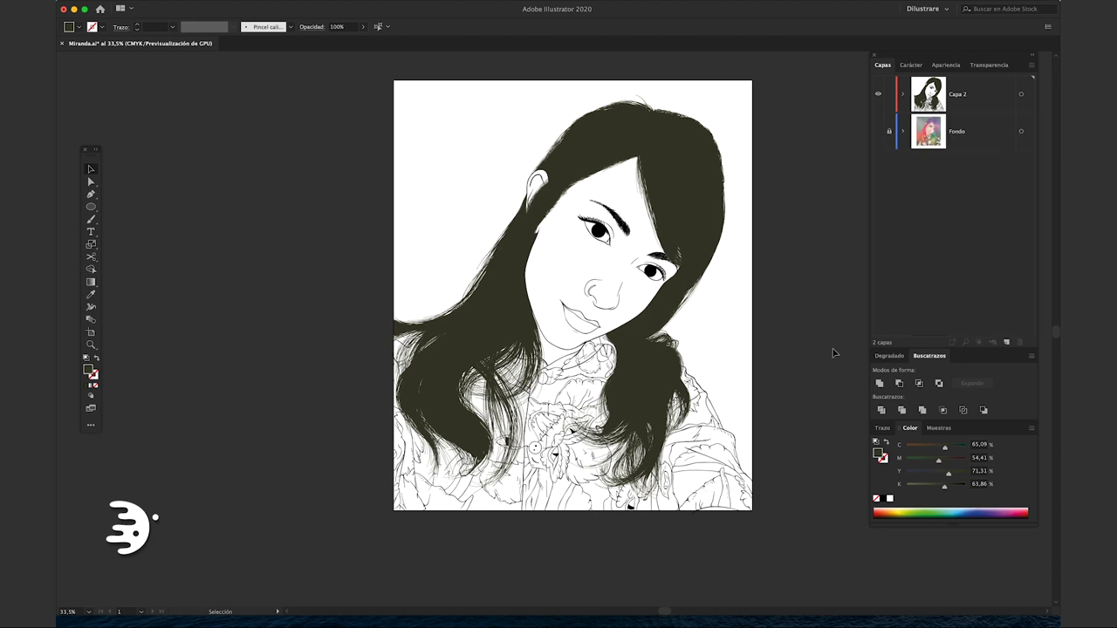
click(903, 131)
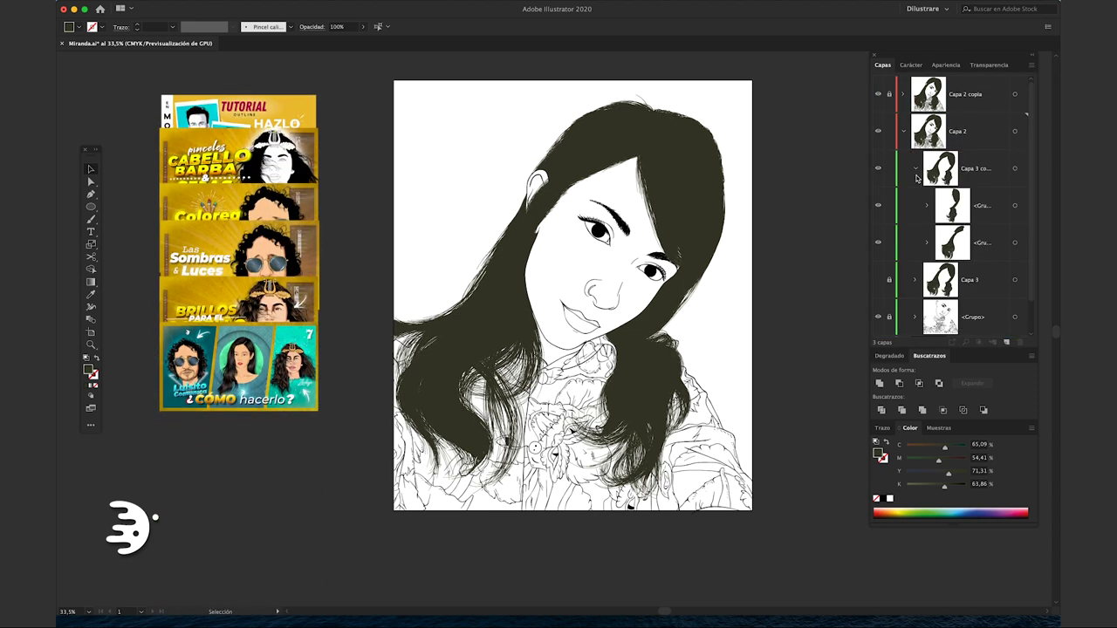
Delete the original Capa 3 layer
click(978, 205)
click(1021, 343)
key(Return)
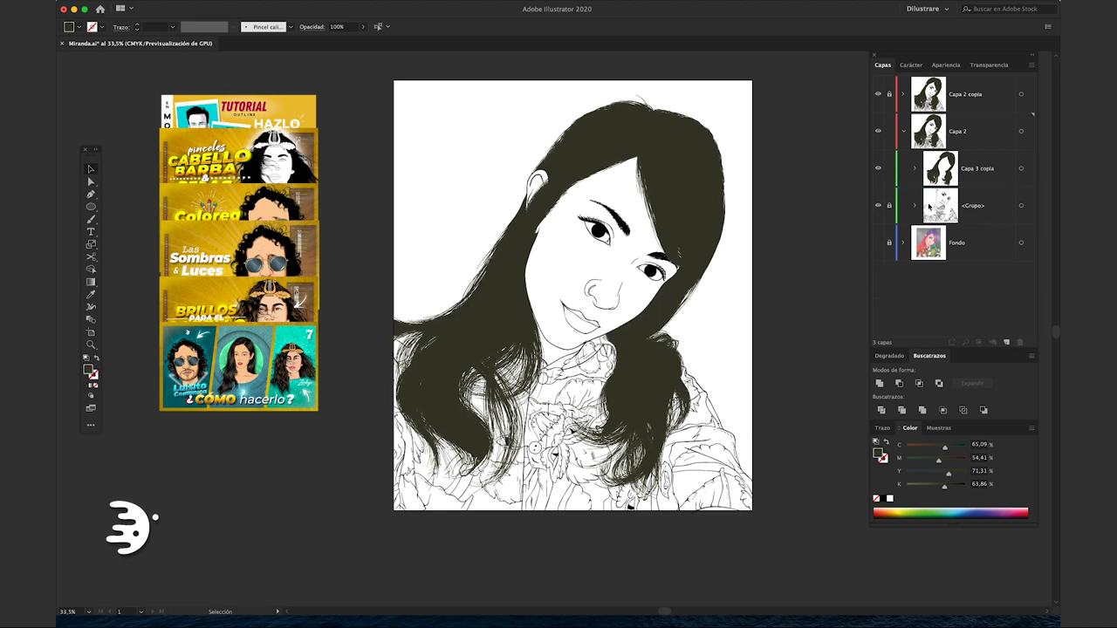
click(903, 130)
Draw a no-fill rectangle fitted exactly around the artboard
click(90, 207)
drag(395, 112, 738, 453)
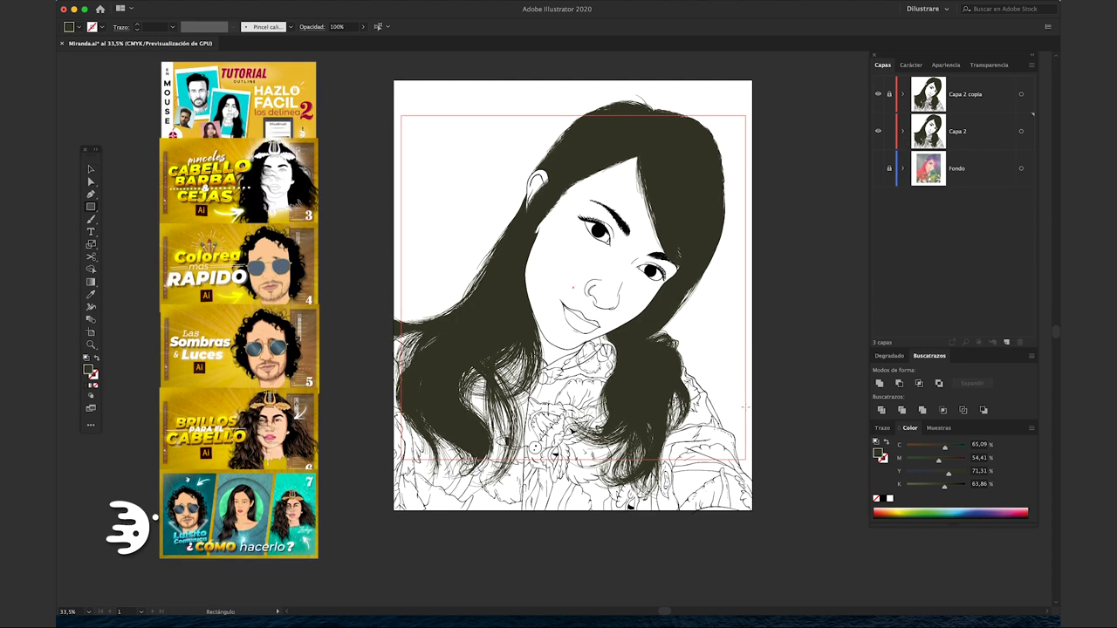
key(v)
key(shift+x)
drag(569, 460, 590, 510)
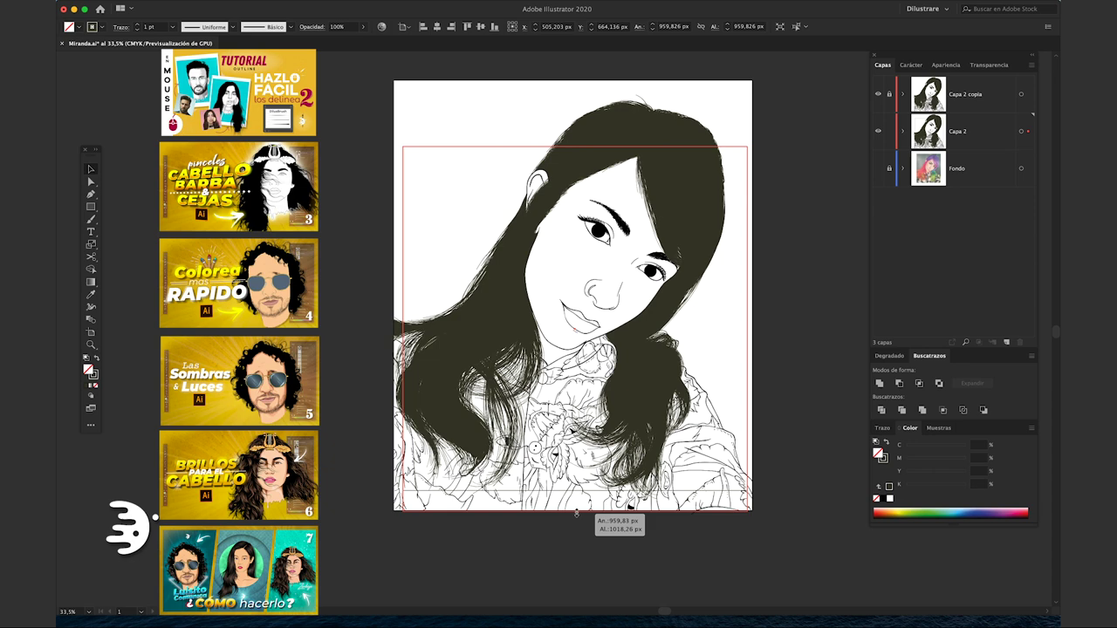
drag(743, 317, 757, 330)
drag(574, 147, 573, 123)
click(550, 97)
Combine all Capa 2 artwork with the frame rectangle using Buscatrazos
click(1021, 131)
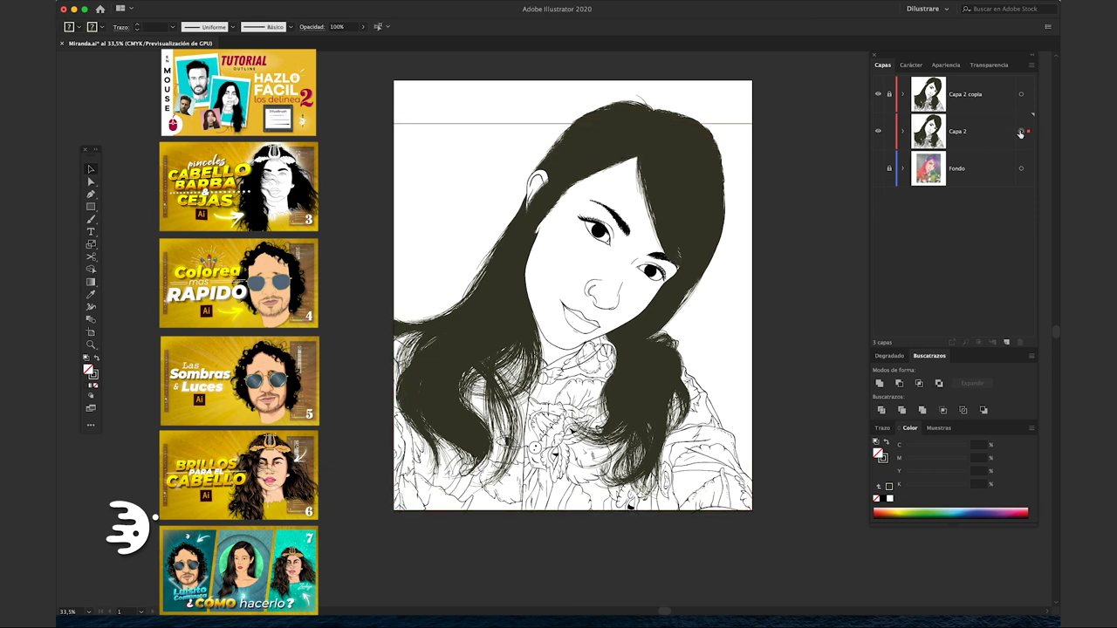
click(880, 409)
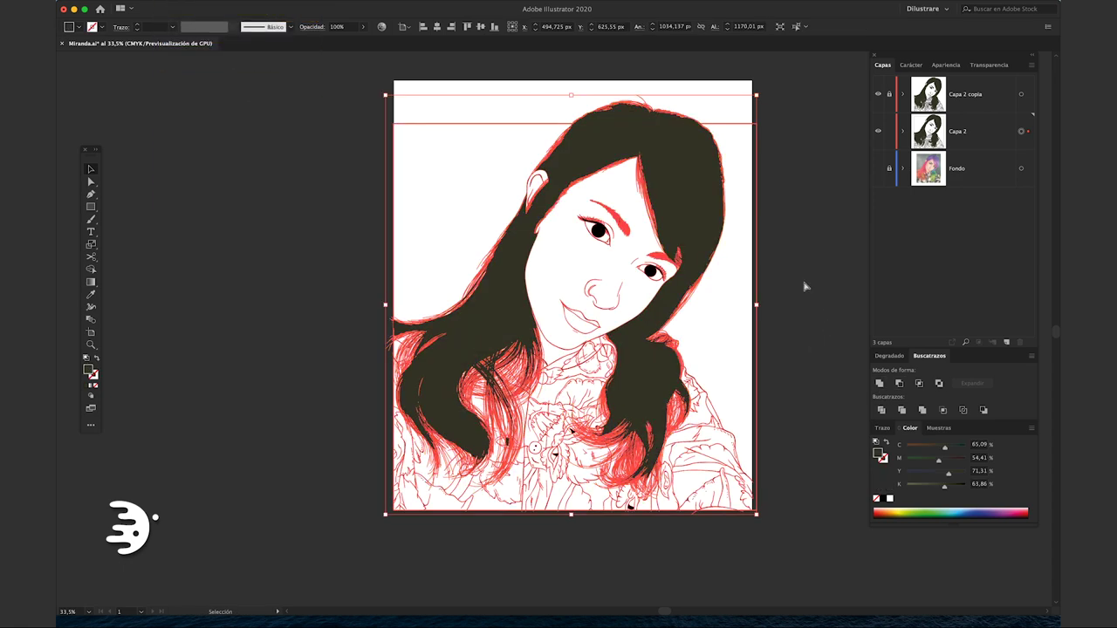
click(806, 285)
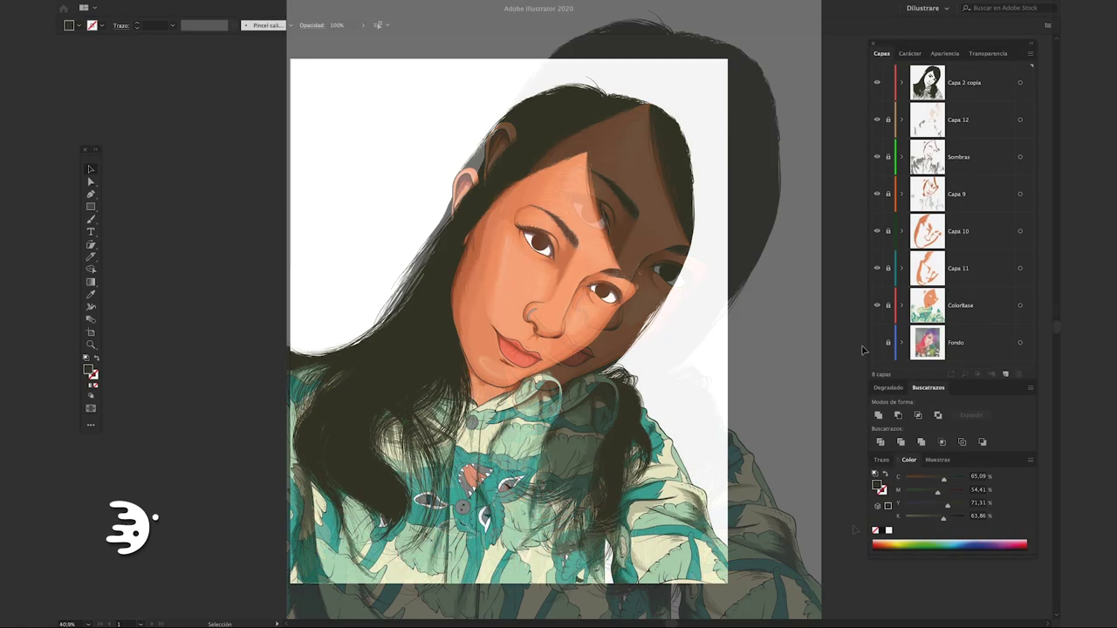
Duplicate the Fondo photo and place the copy to the right of the portrait
click(877, 344)
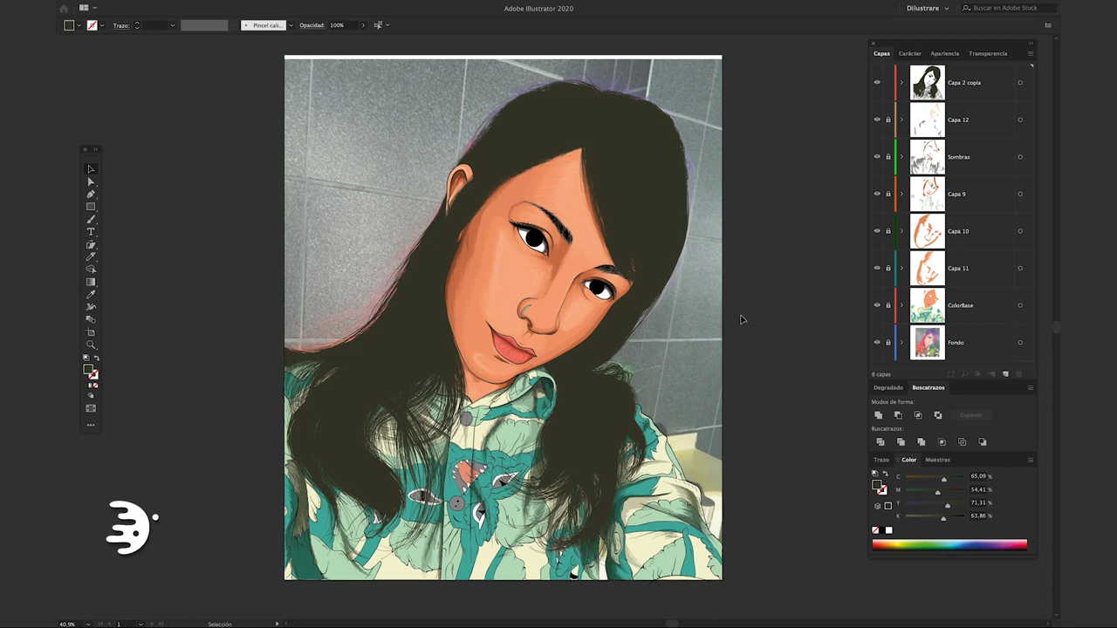
scroll(746, 327, down, 2)
drag(751, 330, 725, 329)
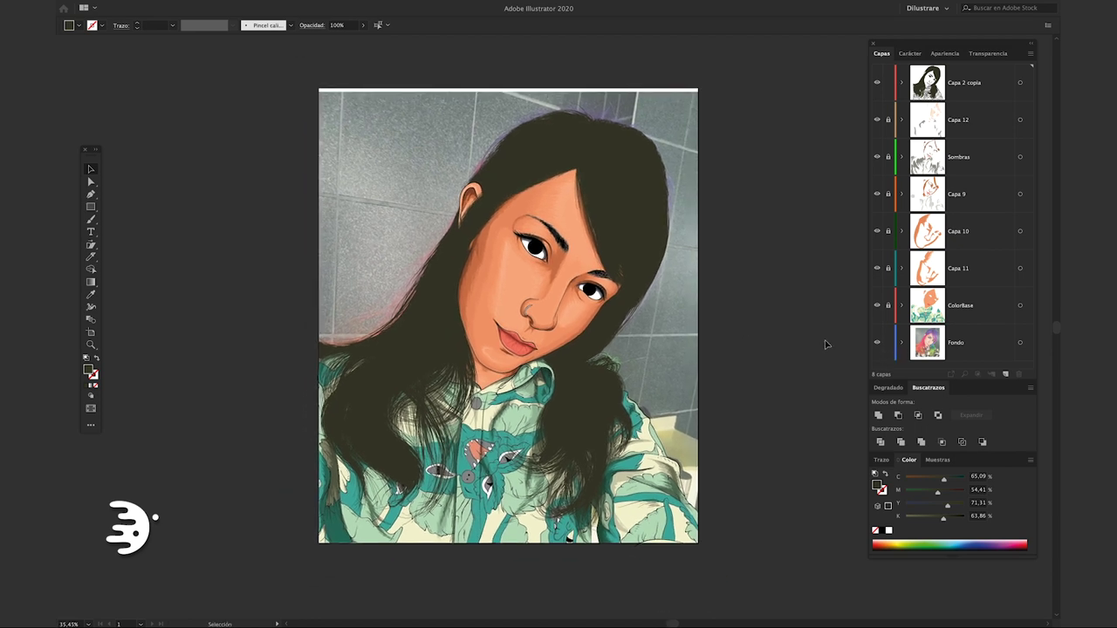
scroll(825, 345, right, 3)
mouse_move(563, 346)
mouse_down()
mouse_move(673, 358)
mouse_move(877, 407)
mouse_up()
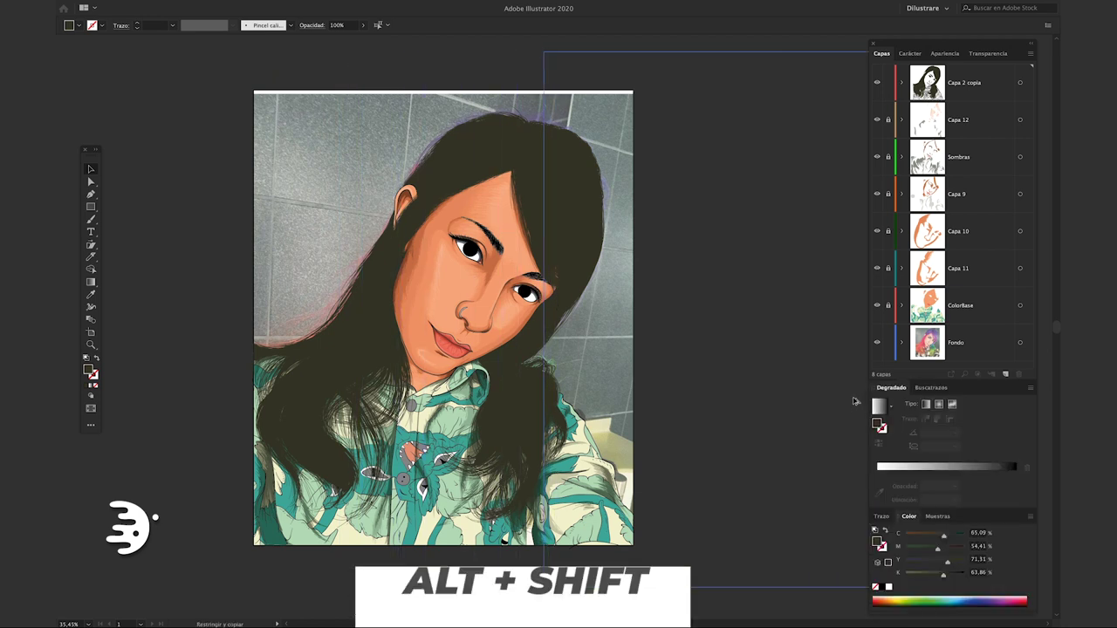
drag(876, 407, 872, 407)
drag(704, 329, 759, 329)
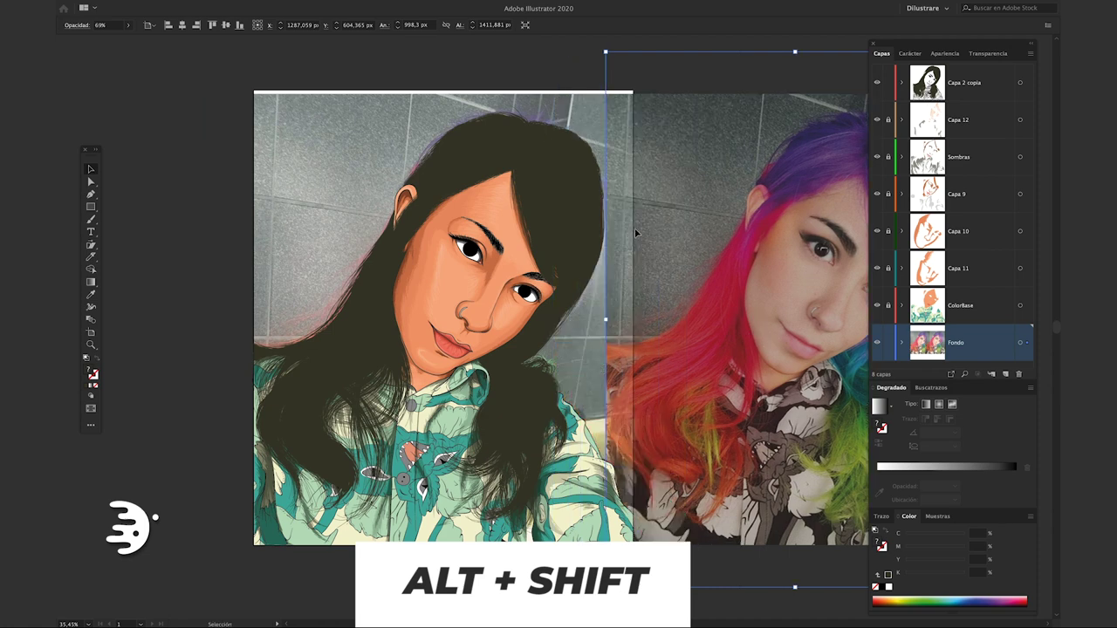
key(ctrl+shift+a)
Hide the original photo behind the artwork and collapse the Fondo layer
click(565, 336)
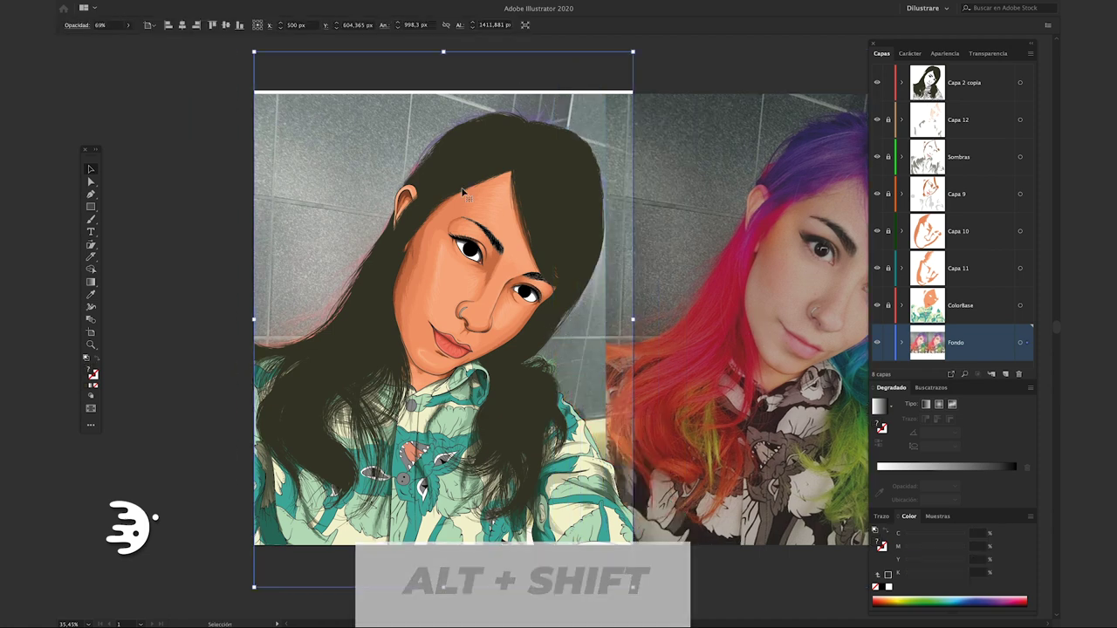
scroll(504, 539, down, 3)
click(902, 342)
key(ctrl+3)
drag(576, 530, 597, 539)
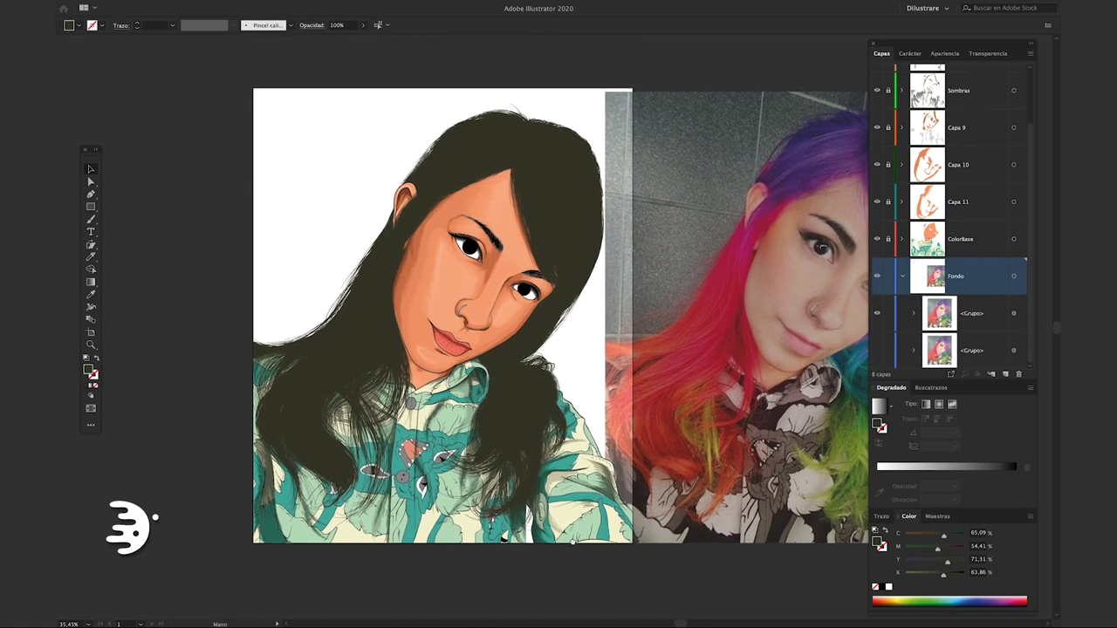
drag(791, 281, 696, 277)
click(679, 227)
click(164, 51)
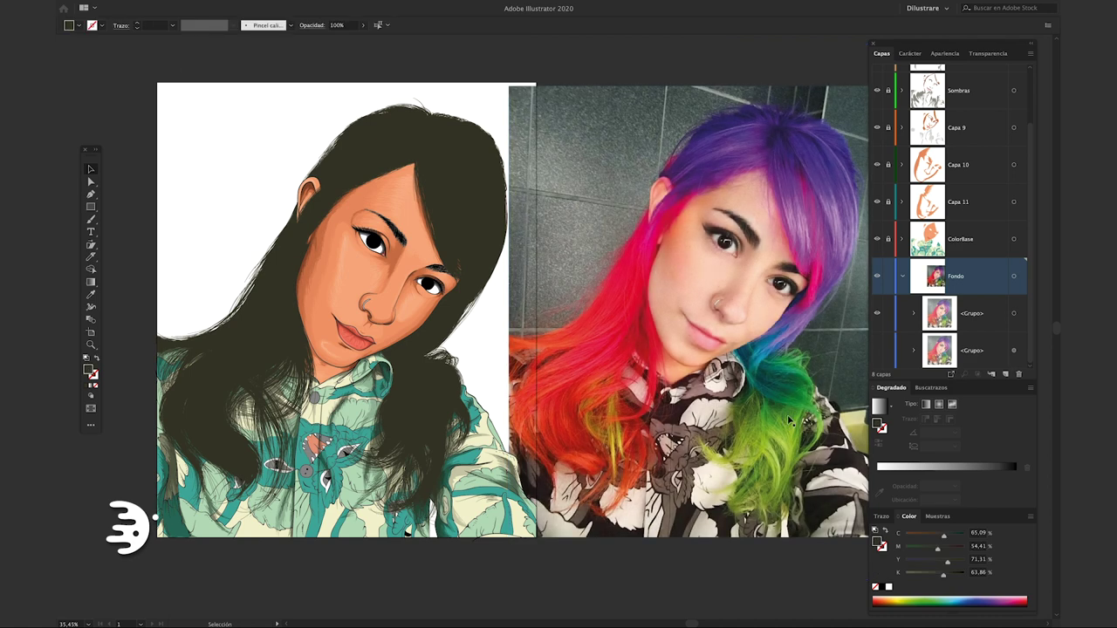
click(904, 277)
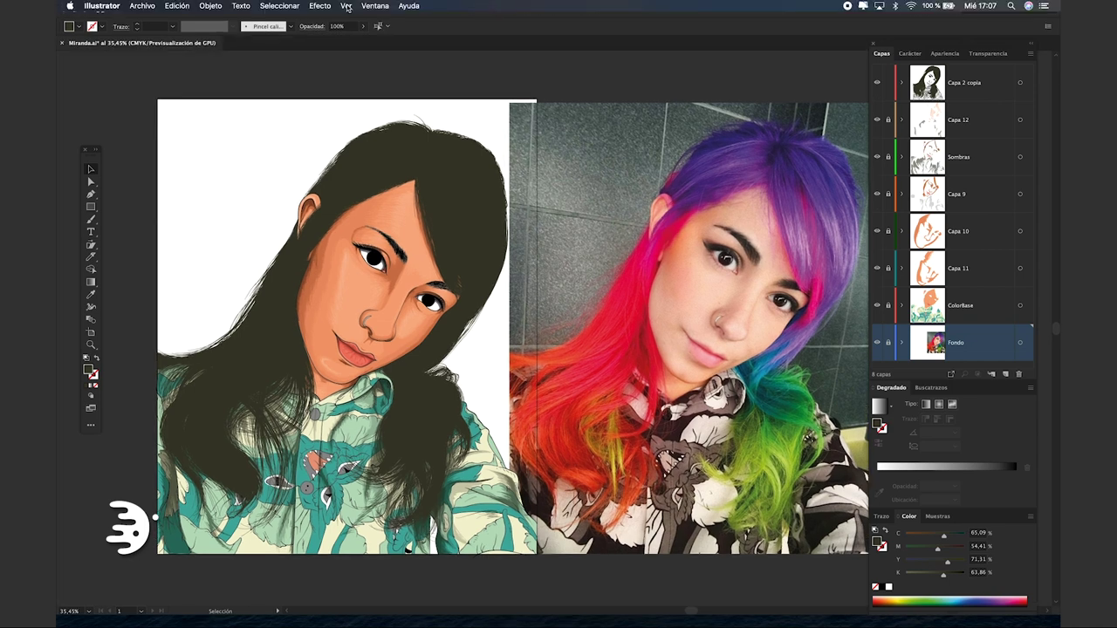
Sample the photo's purple hair colour 392770 as the fill, then try and undo a gradient fill
click(346, 7)
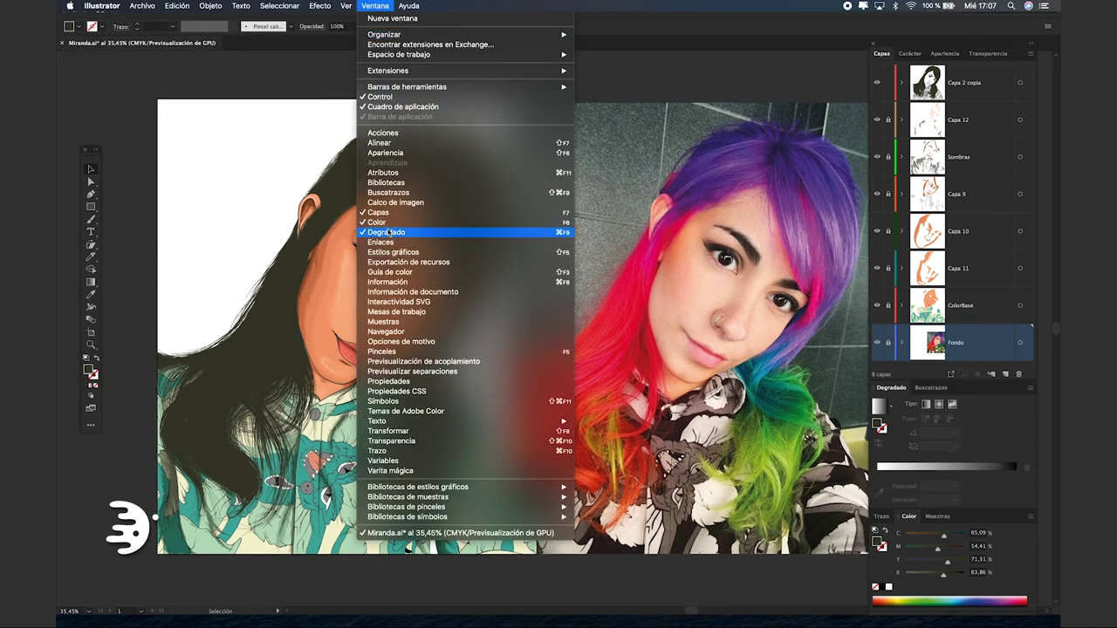
key(Escape)
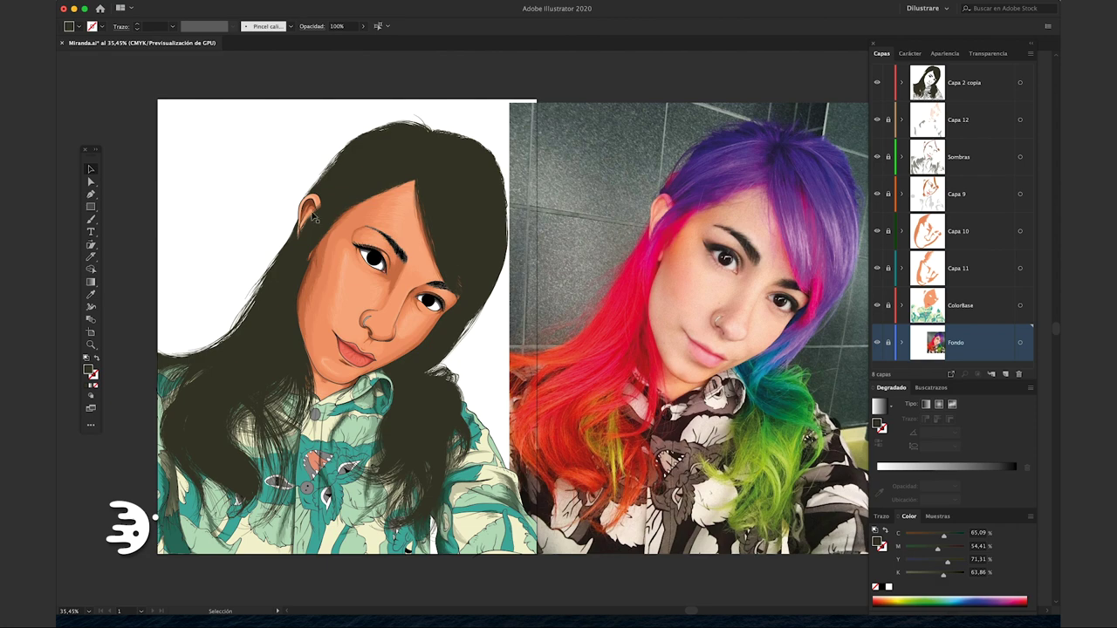
click(95, 296)
click(762, 125)
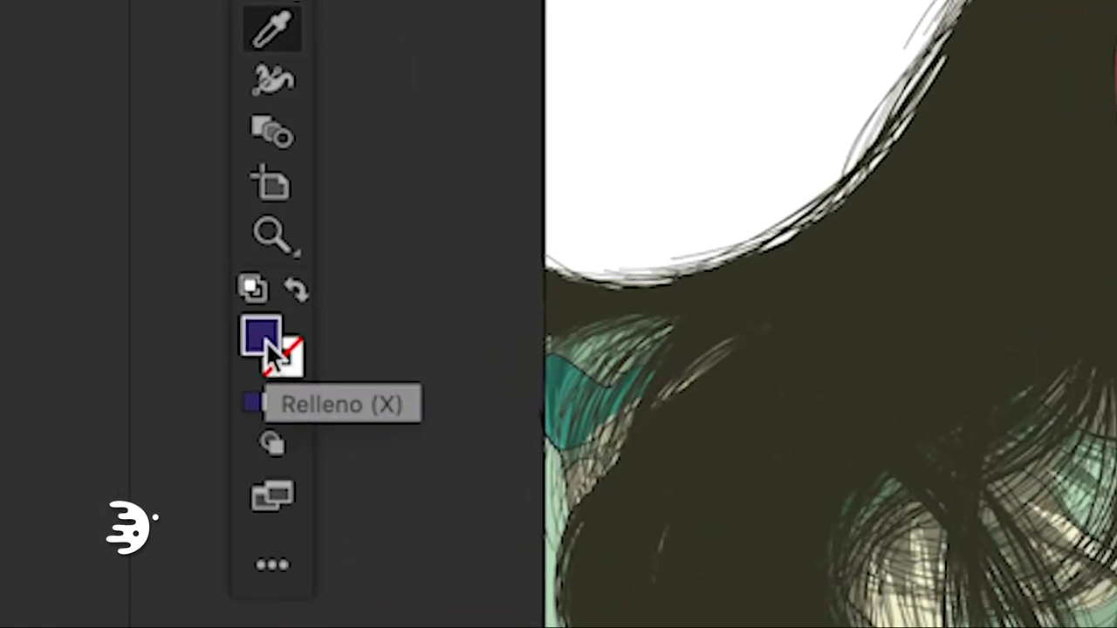
double_click(271, 347)
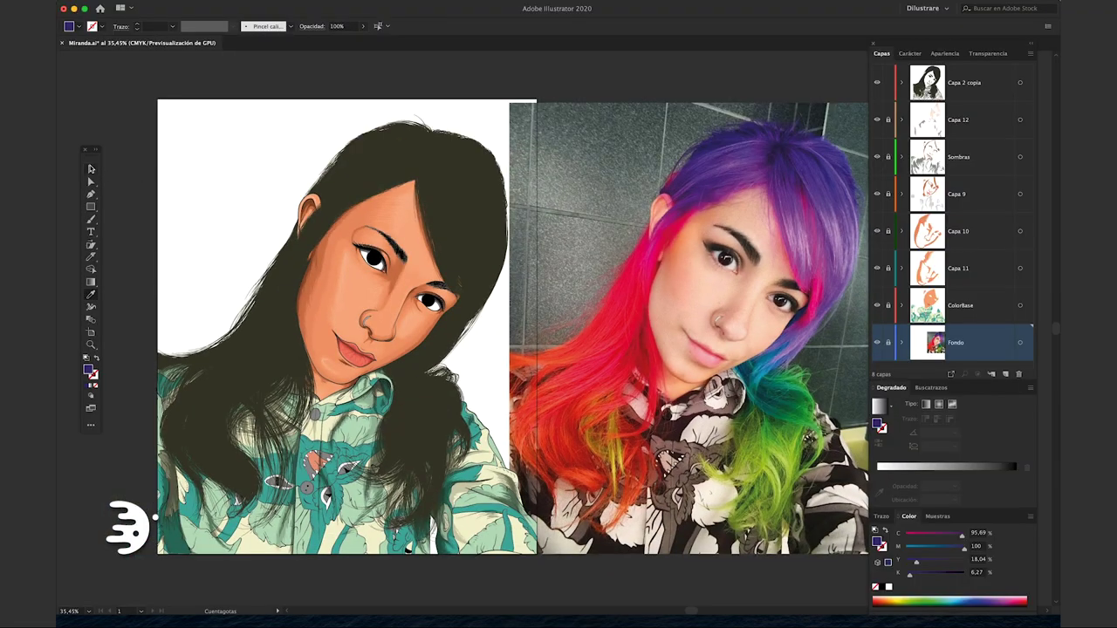
click(91, 168)
click(941, 472)
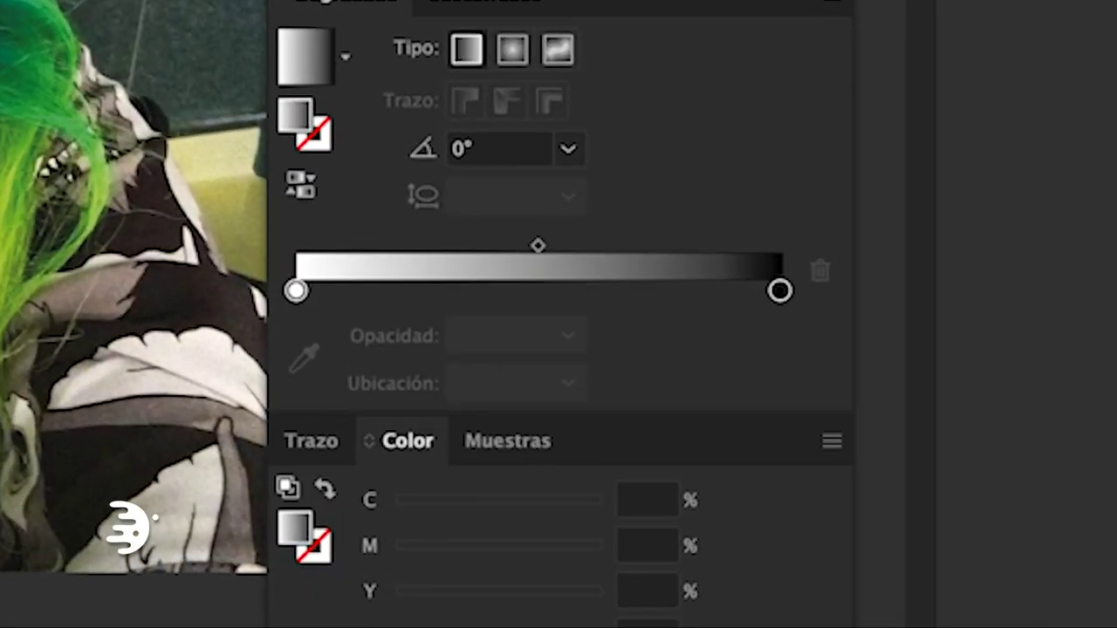
key(ctrl+z)
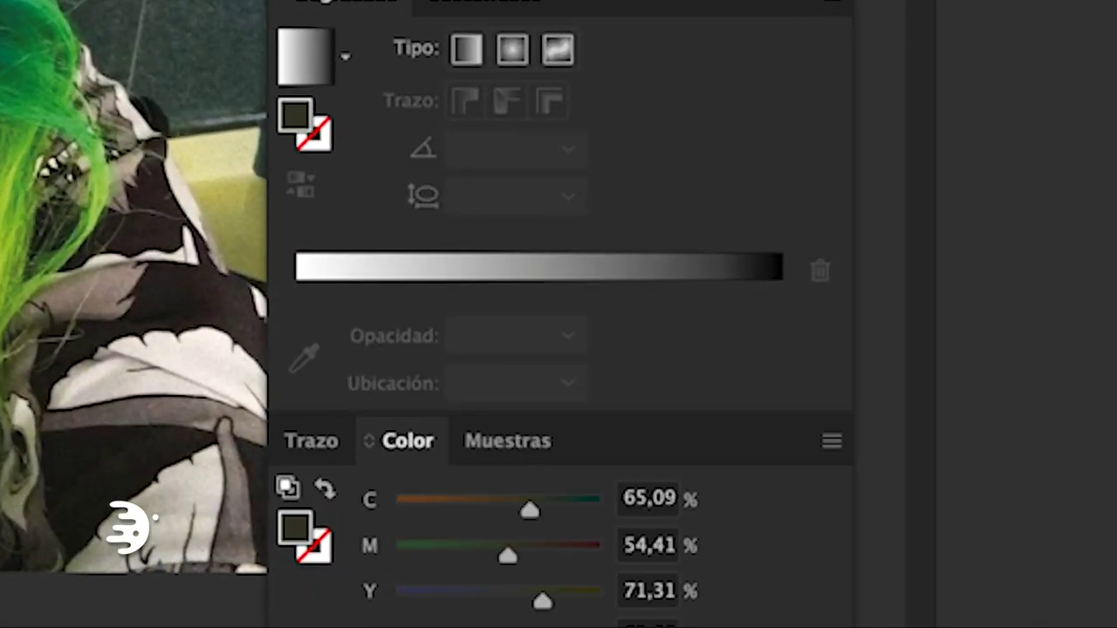
Apply a gradient to the hair and set its dark end to purple 42277d
click(447, 262)
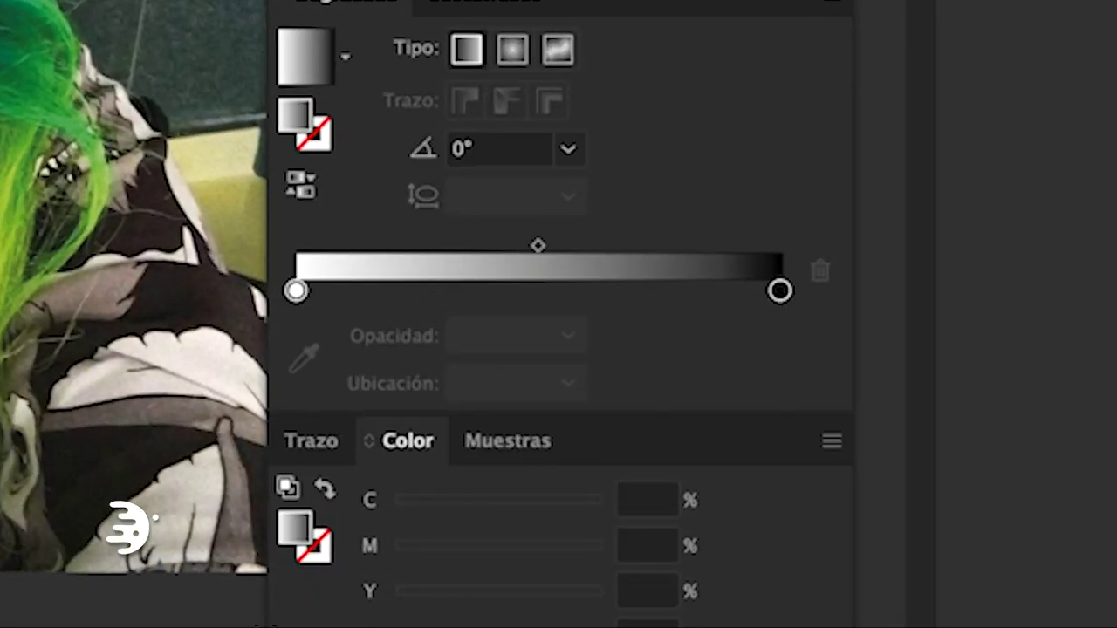
click(780, 292)
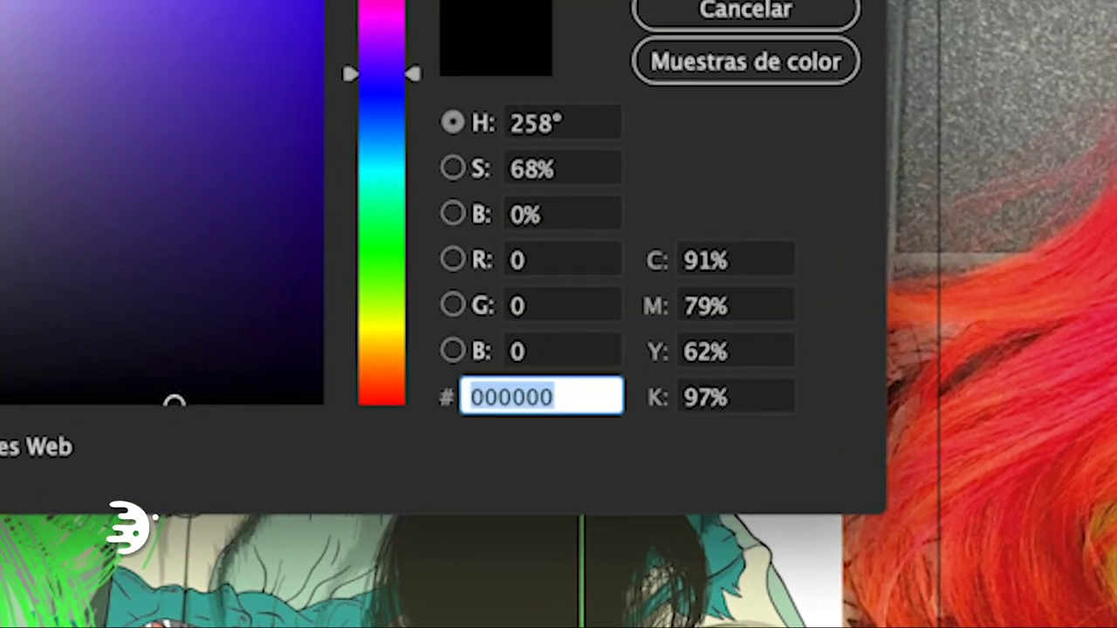
text(42277d)
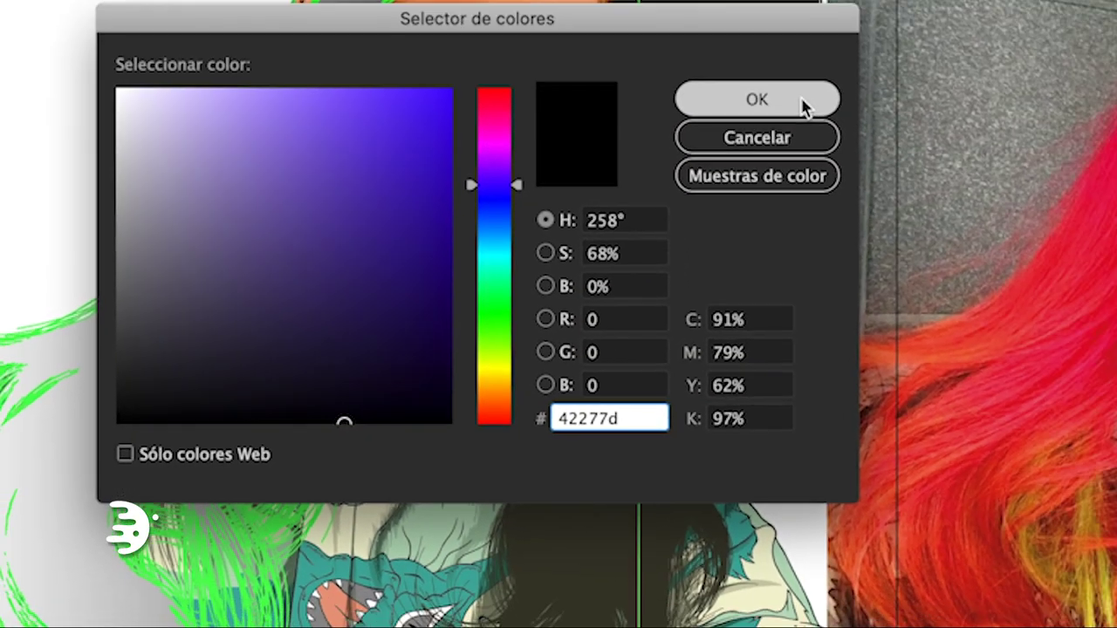
click(1000, 5)
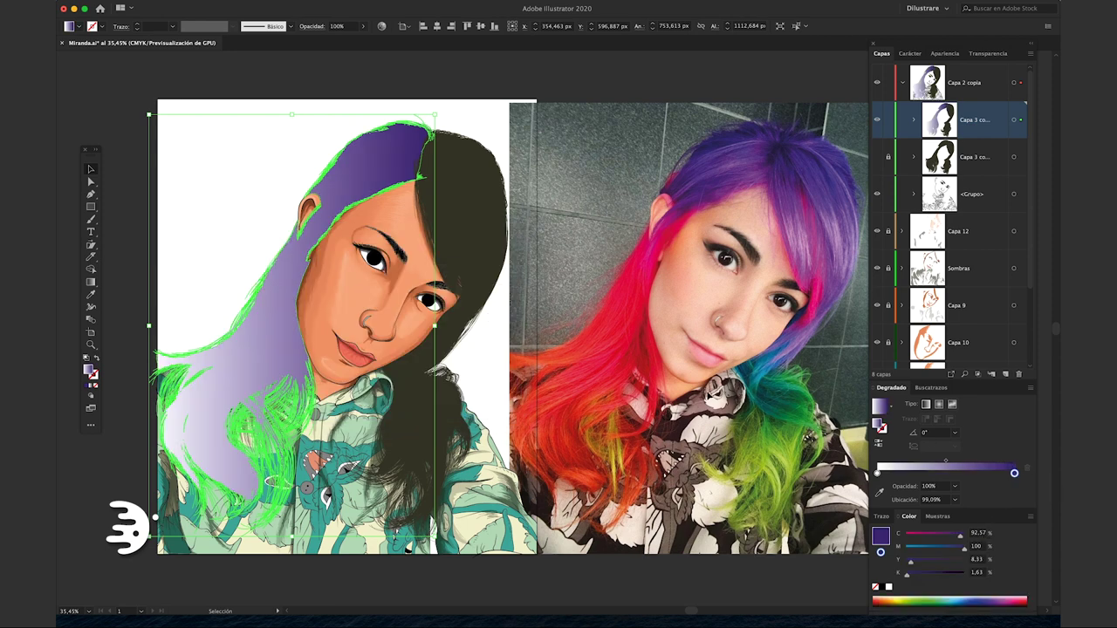
click(490, 78)
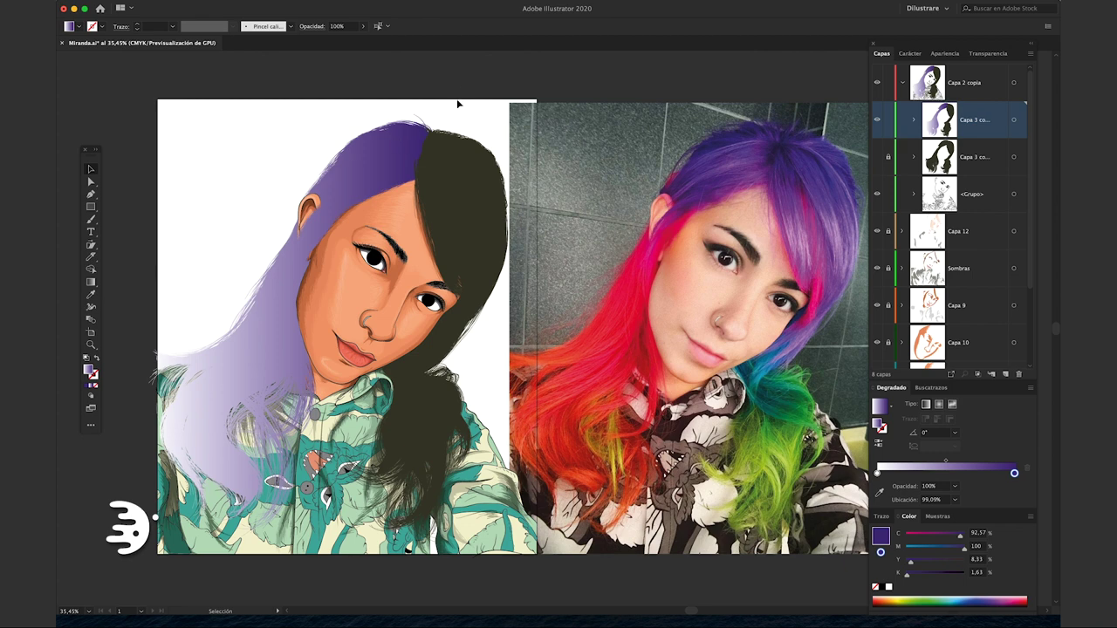
Sample the photo's pink-red hair colour and use it for the gradient's light end
key(i)
click(638, 271)
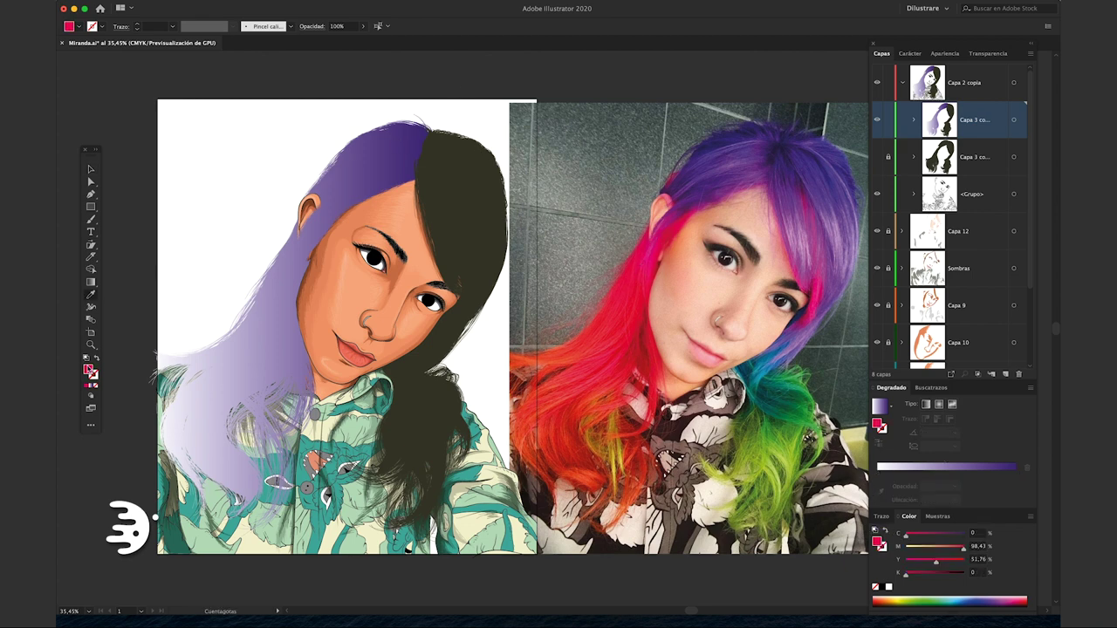
double_click(88, 370)
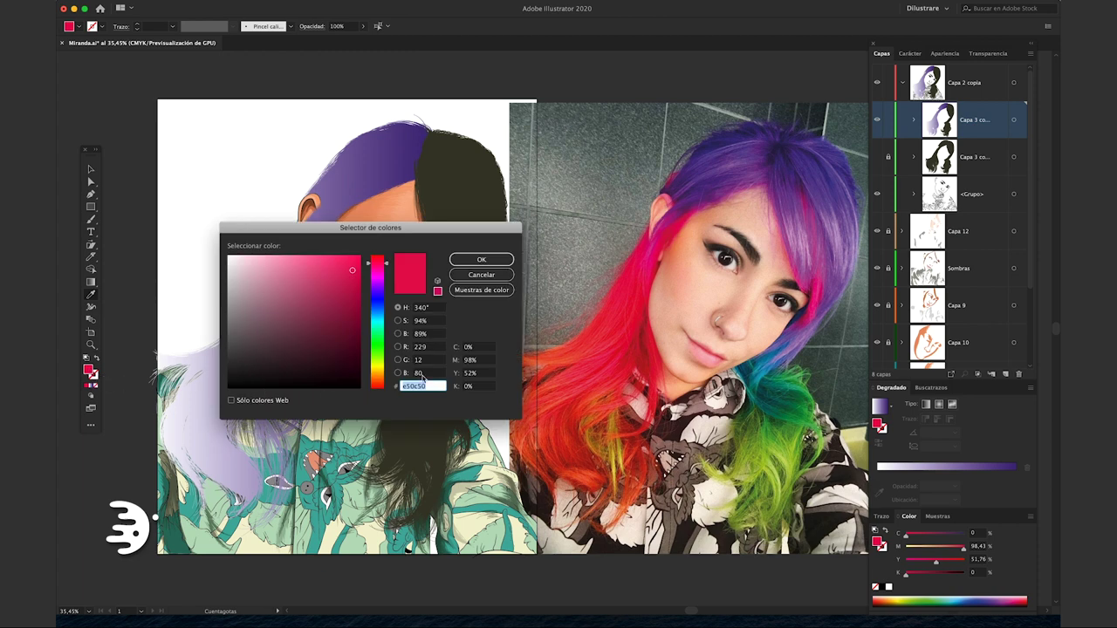
key(Escape)
key(v)
click(370, 194)
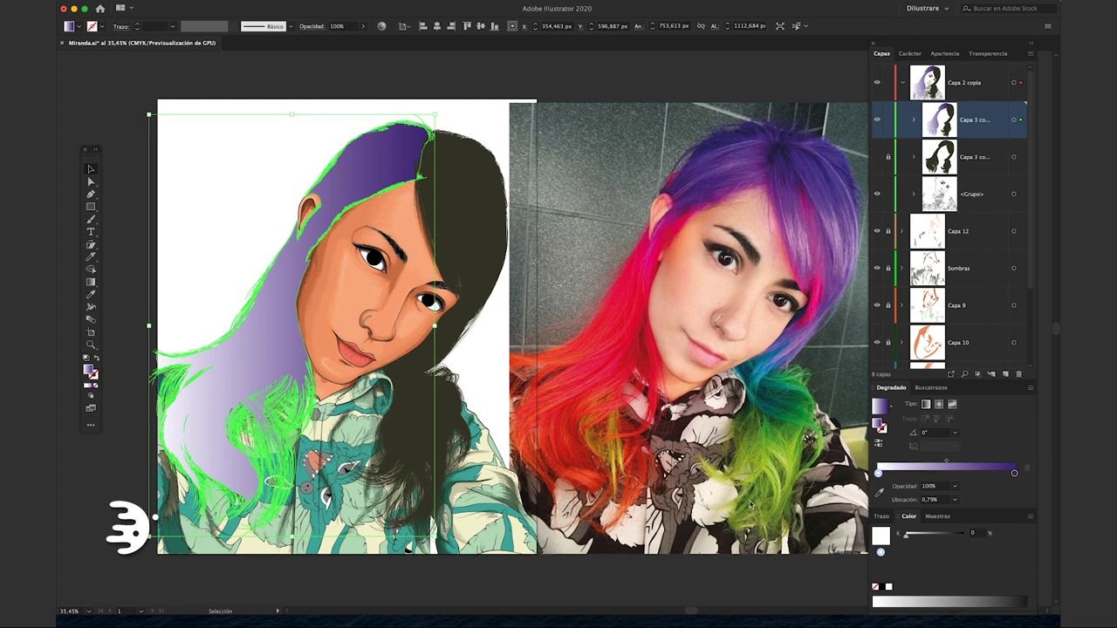
double_click(90, 372)
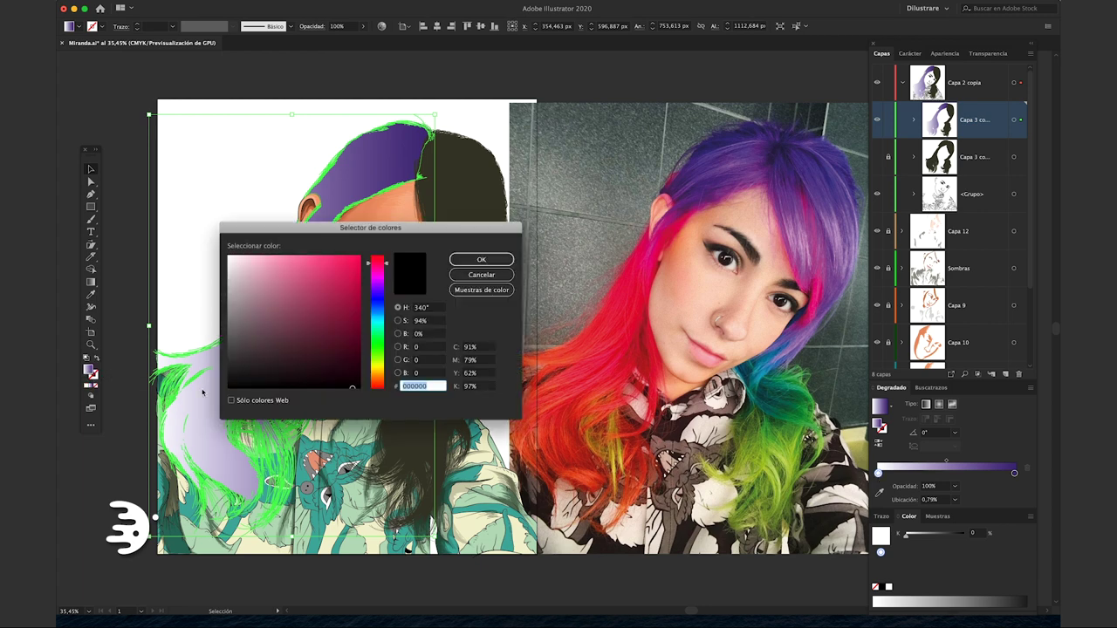
click(479, 260)
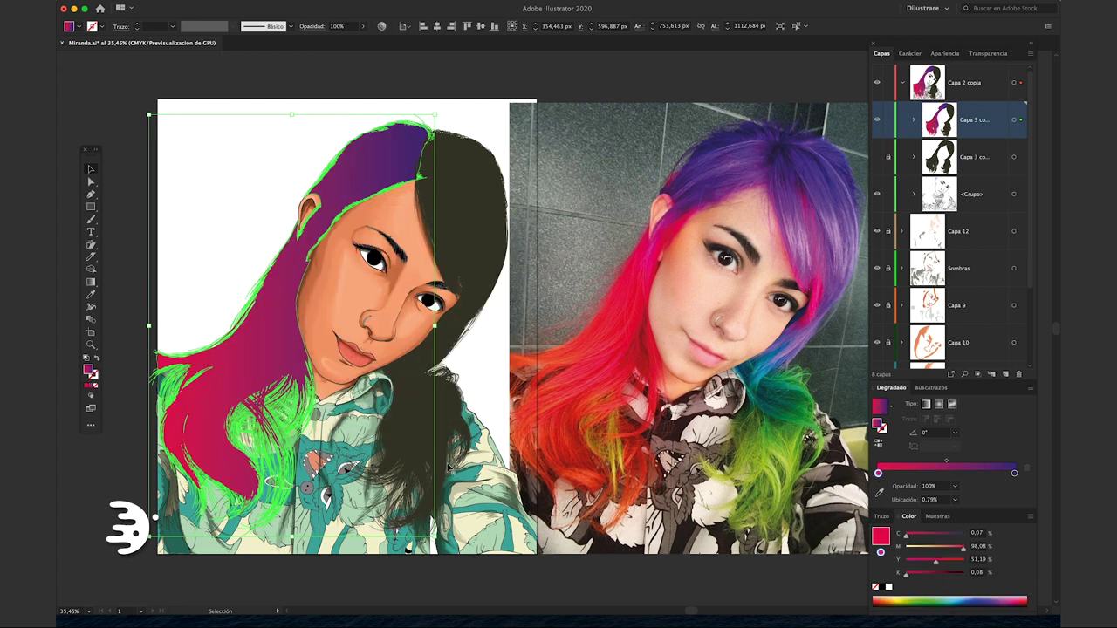
Move the pink-red stop toward the middle and make the leftmost stop the photo's orange
click(442, 576)
key(i)
click(532, 392)
double_click(87, 370)
click(481, 274)
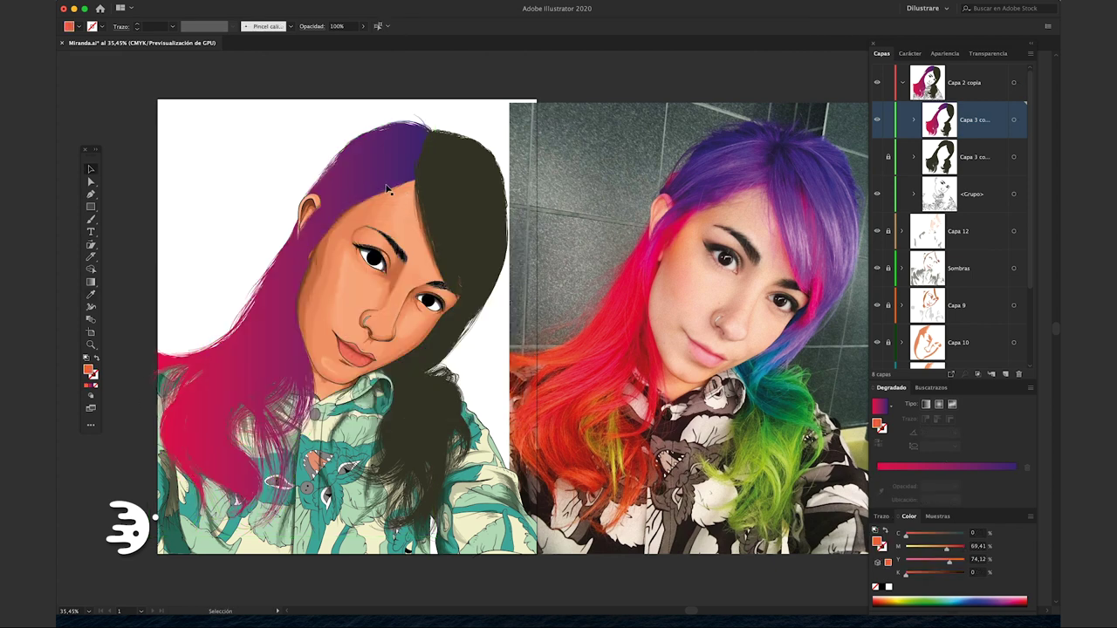
click(438, 252)
mouse_move(878, 473)
mouse_down()
mouse_move(946, 473)
mouse_move(884, 476)
mouse_up()
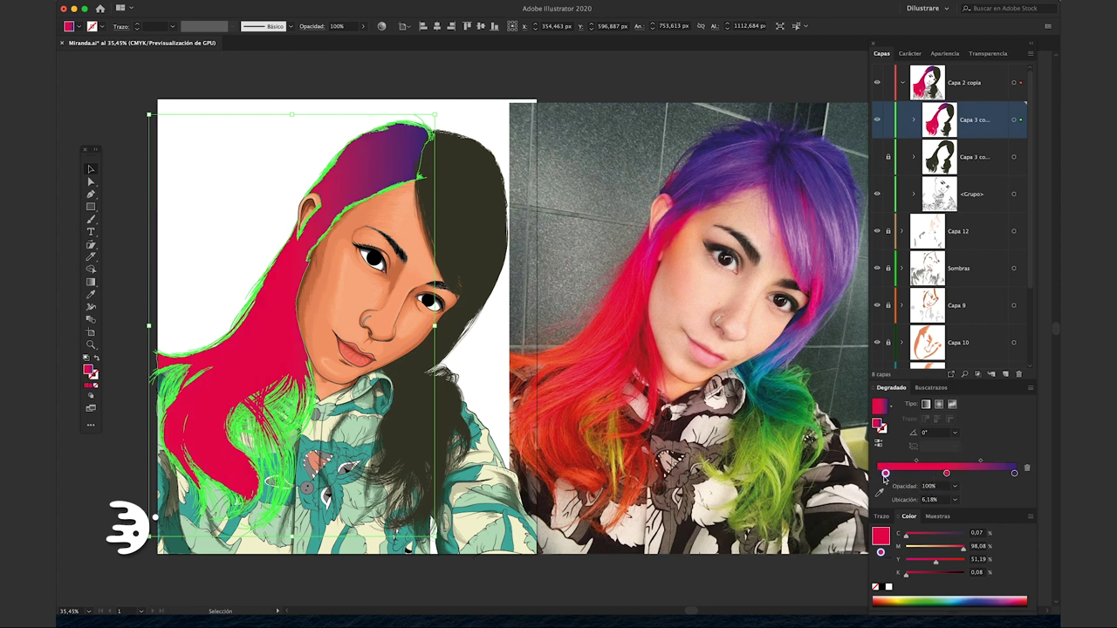
double_click(88, 370)
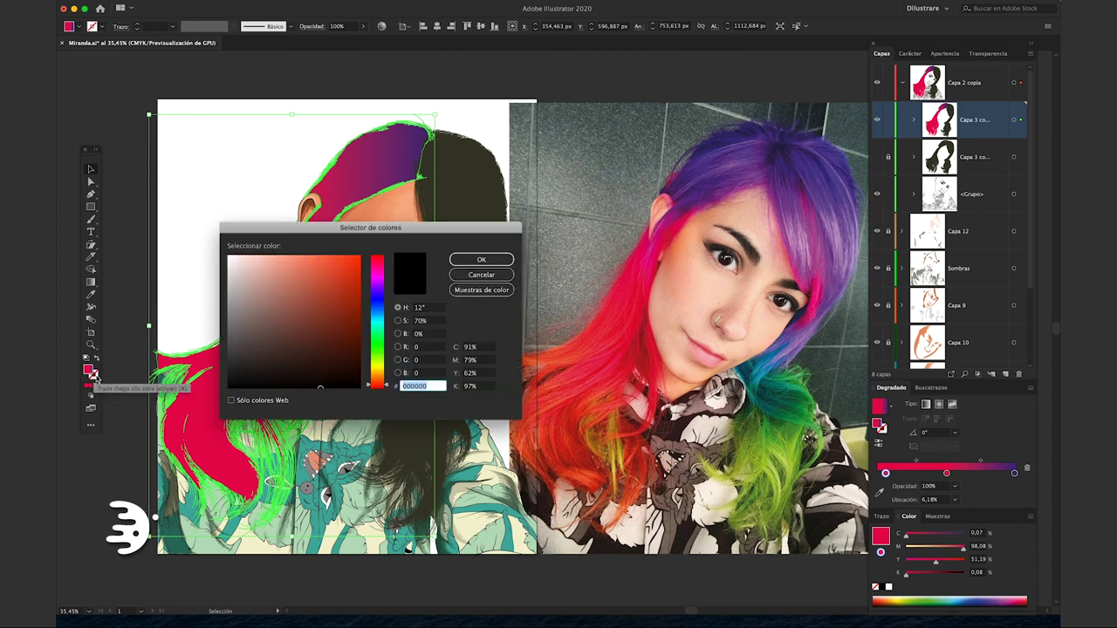
click(481, 273)
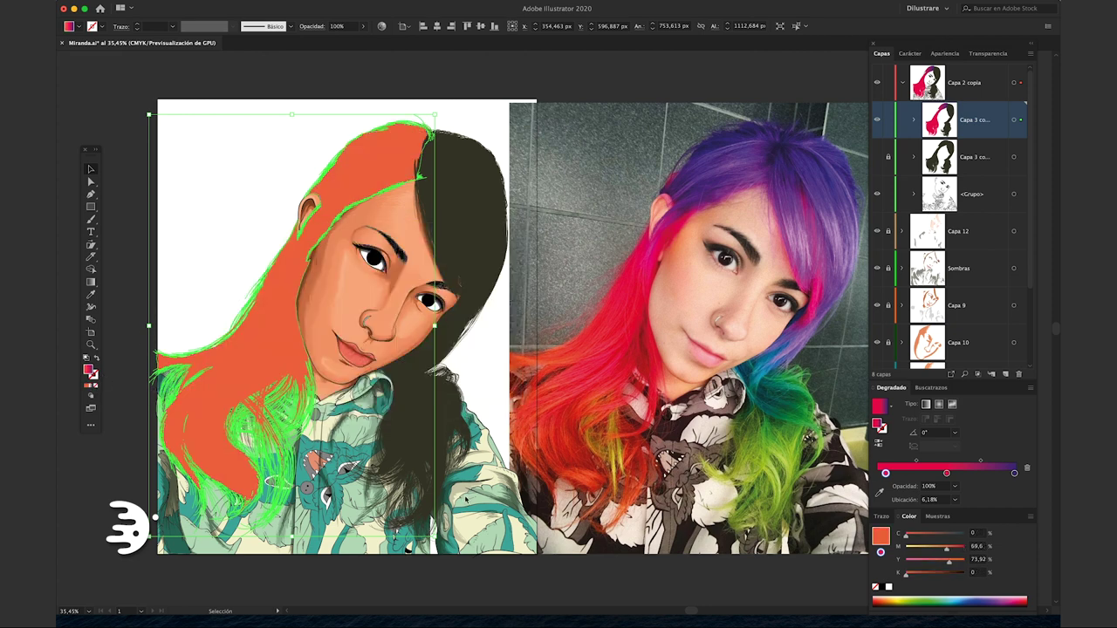
click(450, 582)
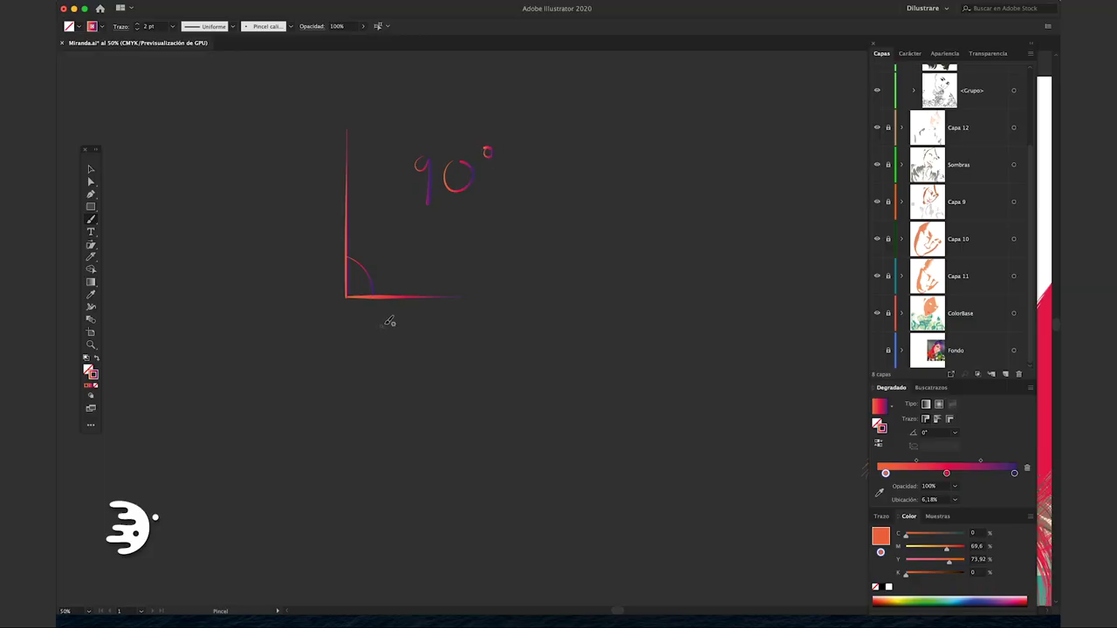
Give the 90° drawing's strokes a white-to-pink gradient
key(v)
drag(531, 345, 290, 113)
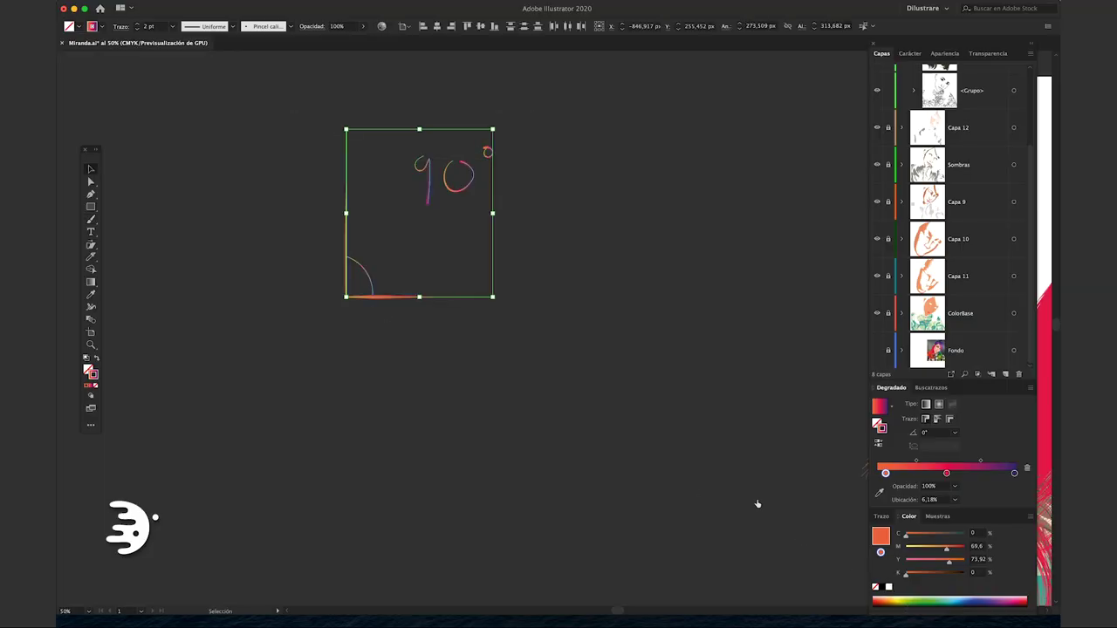
click(520, 401)
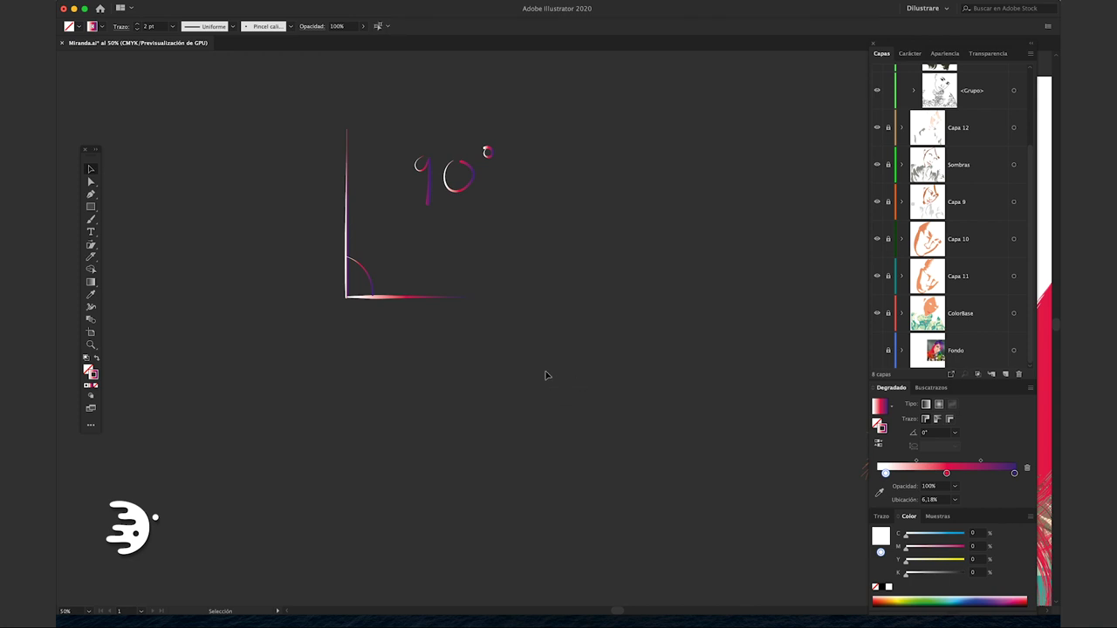
drag(577, 384, 332, 114)
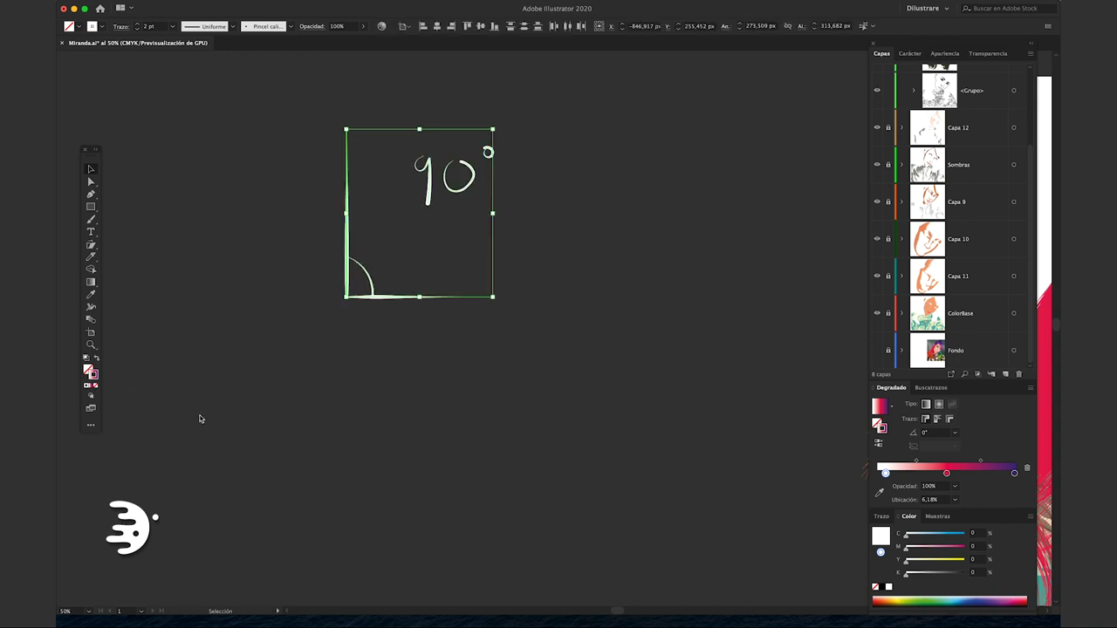
click(393, 380)
With the Paintbrush, add an M label and two tick marks to the 90° drawing
key(b)
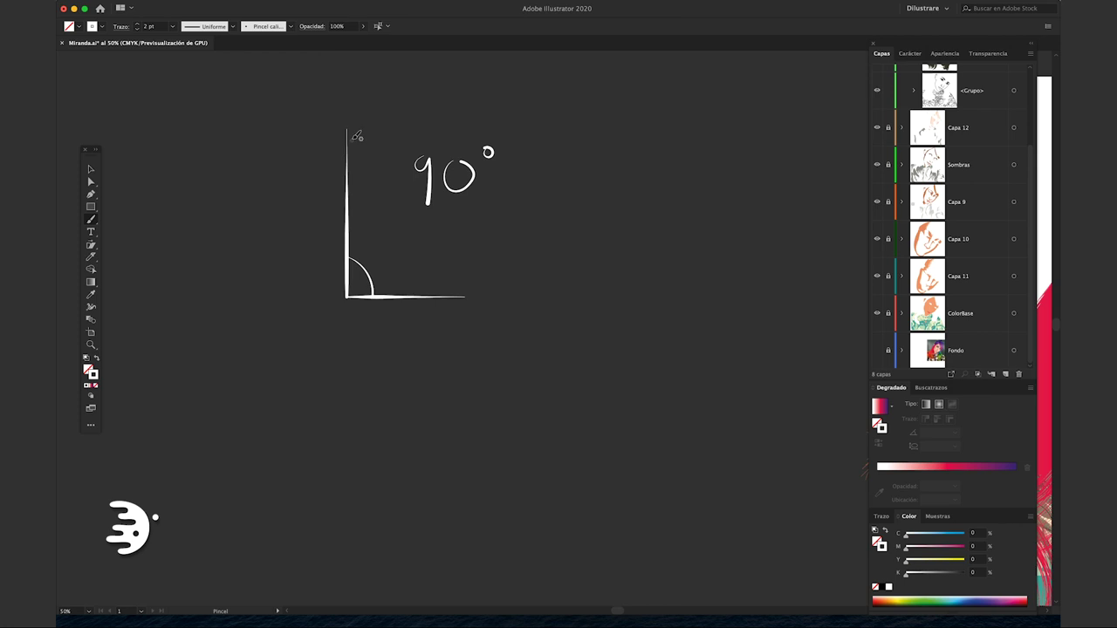
mouse_move(347, 112)
mouse_down()
mouse_move(364, 111)
mouse_move(361, 132)
mouse_up()
drag(329, 213, 369, 219)
drag(337, 234, 361, 232)
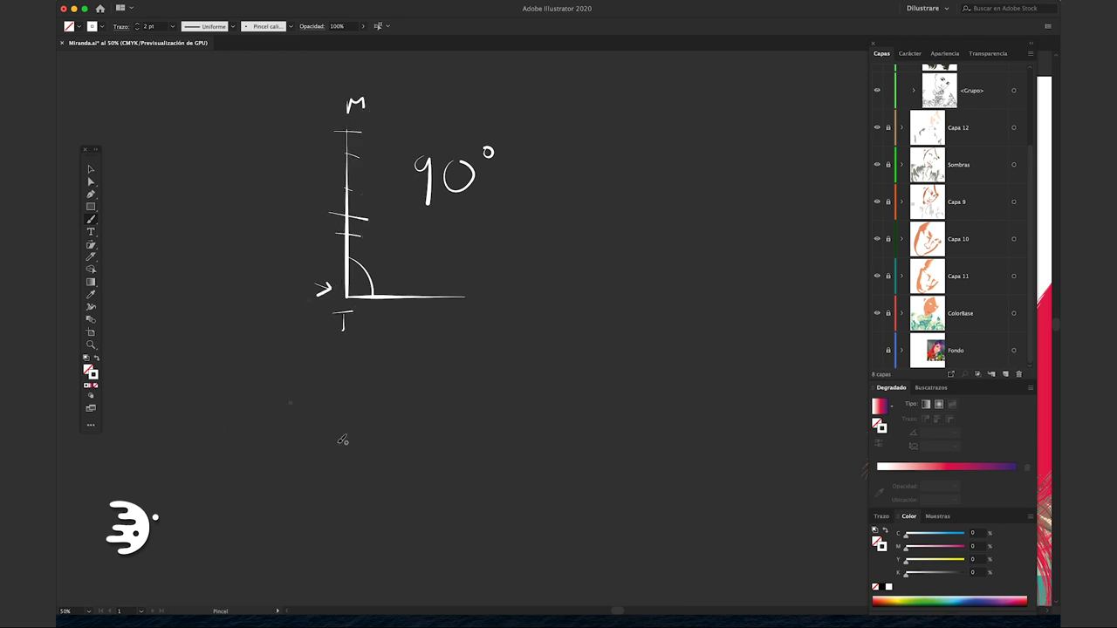
Sketch a 45° angle with its arc, 45° label, arrow, ticks and a T below
drag(583, 325, 628, 427)
drag(523, 393, 531, 428)
drag(618, 342, 632, 366)
mouse_move(622, 350)
mouse_down()
mouse_move(621, 373)
mouse_move(650, 364)
mouse_up()
drag(651, 337, 692, 324)
drag(537, 297, 450, 381)
drag(580, 335, 560, 354)
drag(541, 363, 550, 377)
drag(495, 399, 511, 413)
mouse_move(591, 305)
mouse_down()
mouse_move(611, 306)
mouse_move(601, 307)
mouse_move(608, 320)
mouse_up()
key(ctrl+z)
drag(452, 447, 453, 473)
drag(398, 365, 478, 356)
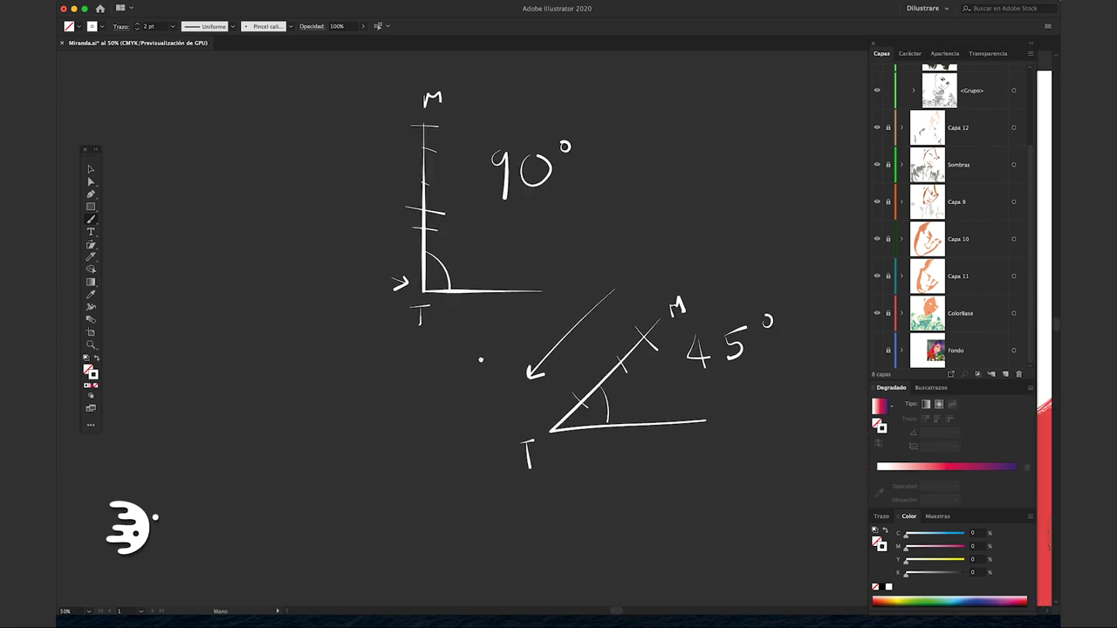
Sketch a 120° angle at left with arc, ticks, M and T labels and an arrow
drag(148, 272, 367, 434)
mouse_move(206, 381)
mouse_down()
mouse_move(255, 403)
mouse_move(253, 418)
mouse_move(367, 422)
mouse_up()
drag(260, 293, 262, 324)
mouse_move(271, 299)
mouse_down()
mouse_move(302, 316)
mouse_move(305, 294)
mouse_up()
drag(135, 277, 160, 262)
drag(165, 335, 192, 319)
drag(188, 385, 216, 369)
drag(156, 246, 176, 241)
drag(196, 432, 210, 449)
mouse_move(112, 324)
mouse_down()
mouse_move(157, 392)
mouse_move(152, 358)
mouse_up()
Circle the 45° and 90° drawings and paint red strokes beside and above the hair
key(v)
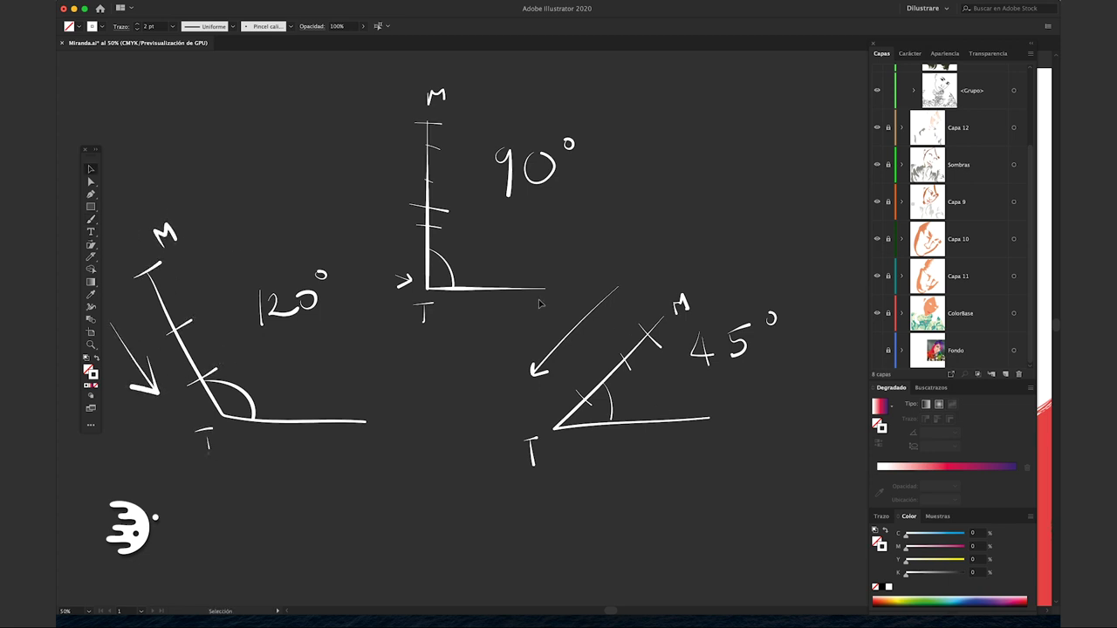
scroll(731, 424, down, 3)
scroll(546, 399, right, 5)
scroll(807, 208, right, 2)
key(b)
drag(733, 173, 642, 281)
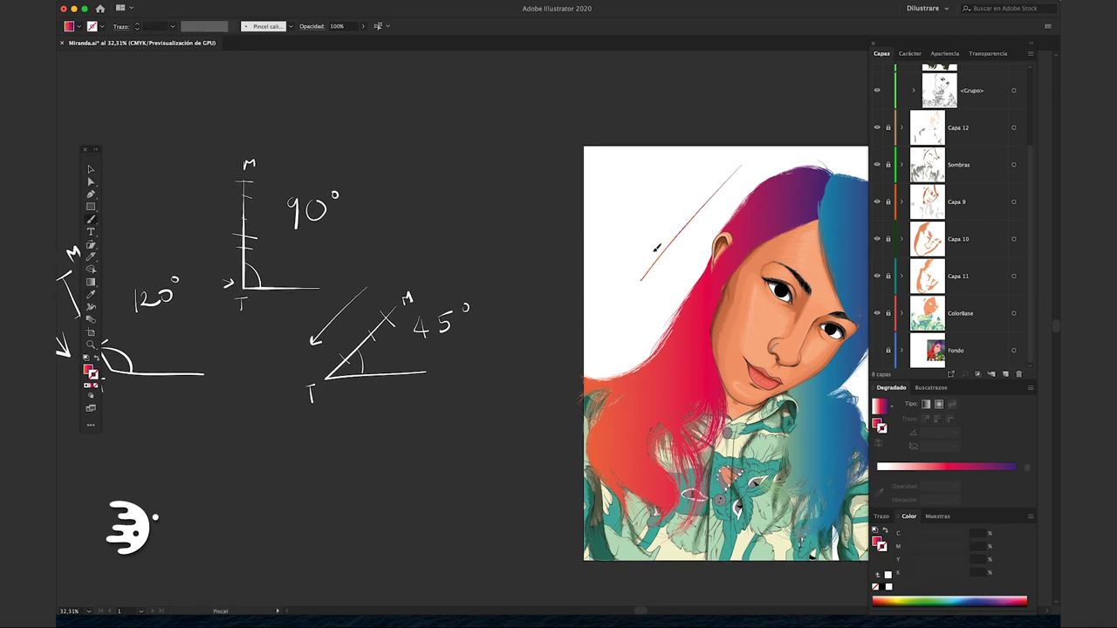
drag(427, 274, 441, 274)
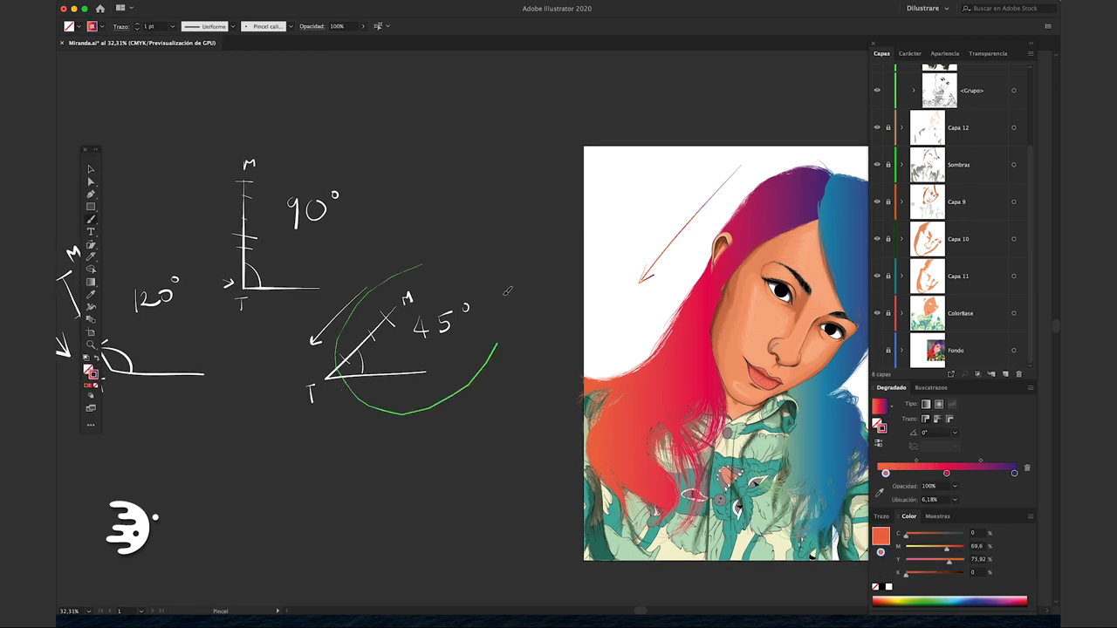
scroll(410, 501, right, 1)
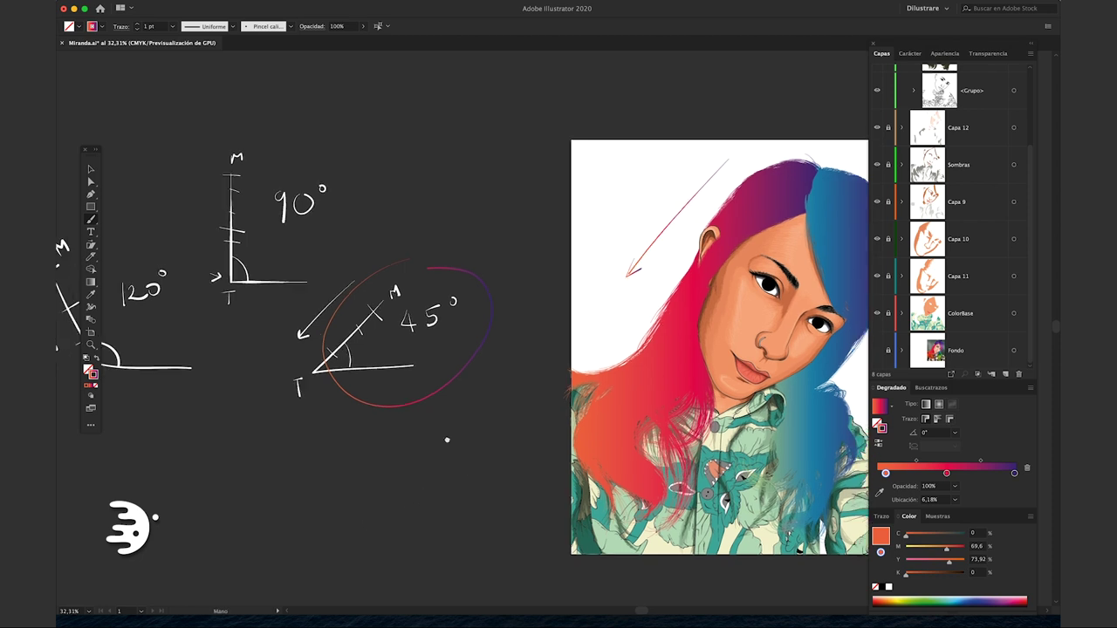
scroll(448, 436, right, 1)
scroll(419, 439, right, 1)
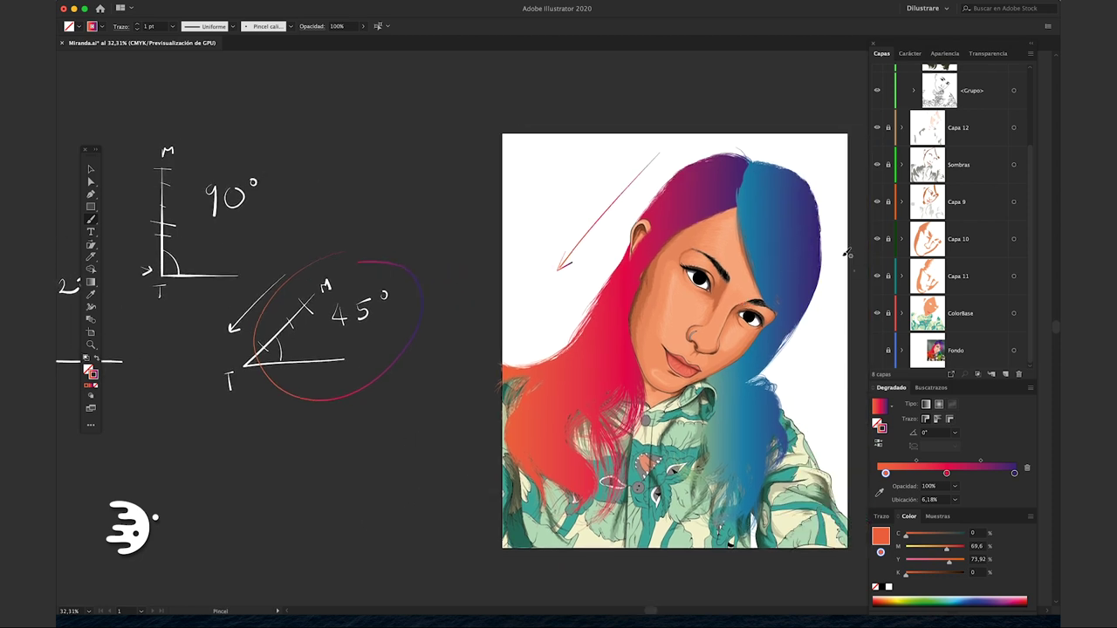
drag(836, 244, 833, 356)
mouse_move(154, 135)
mouse_down()
mouse_move(228, 260)
mouse_move(193, 126)
mouse_move(165, 144)
mouse_up()
drag(512, 197, 403, 173)
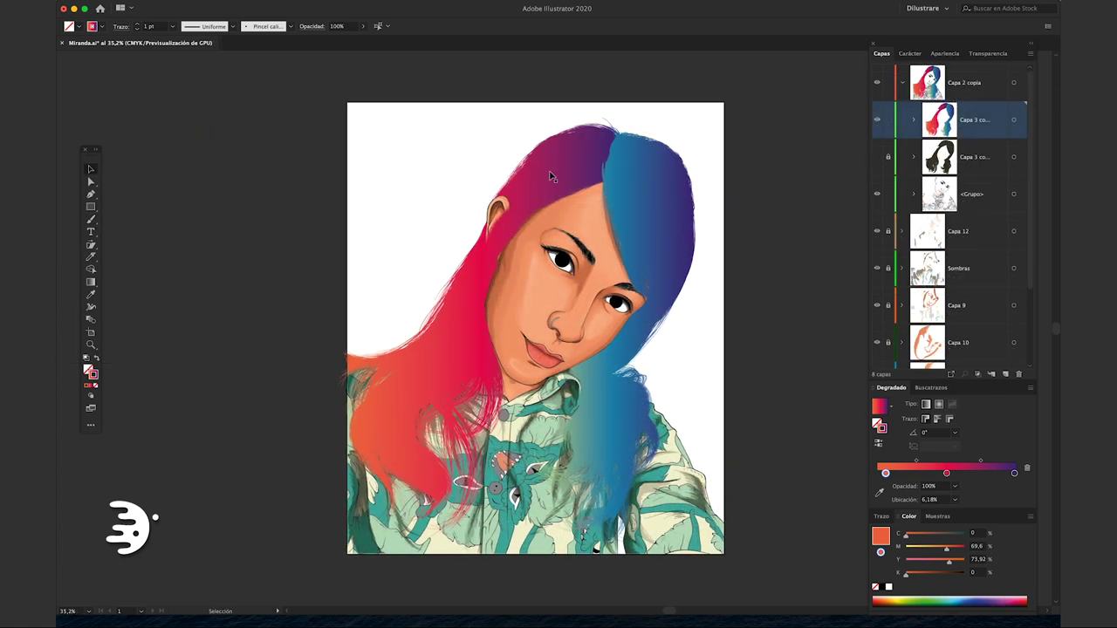
click(550, 177)
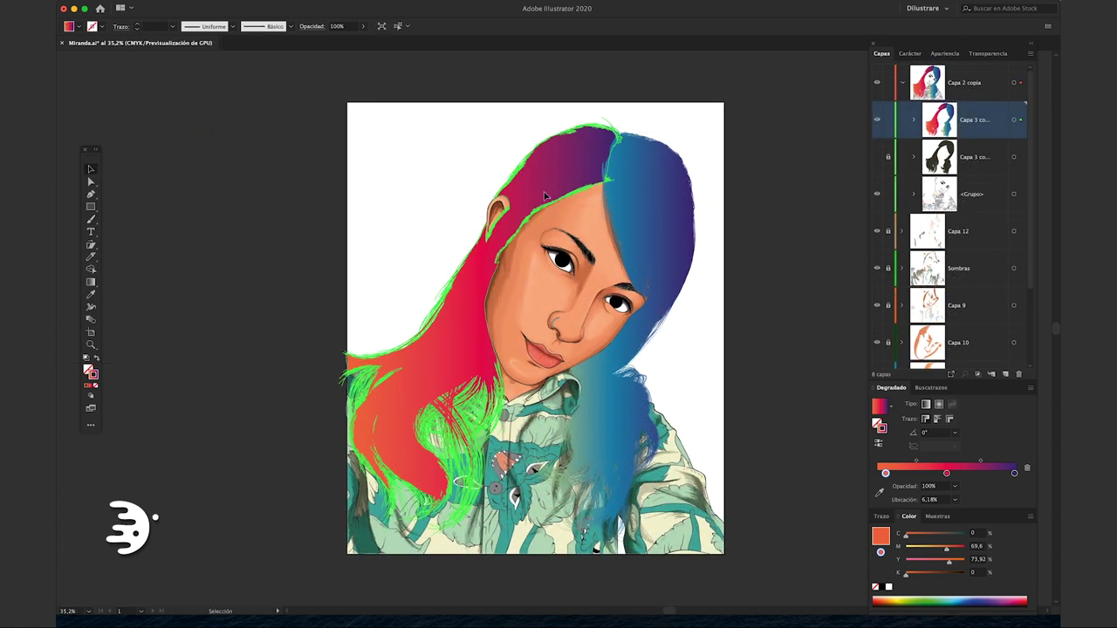
Set the hair gradient's angle to 45°
click(909, 435)
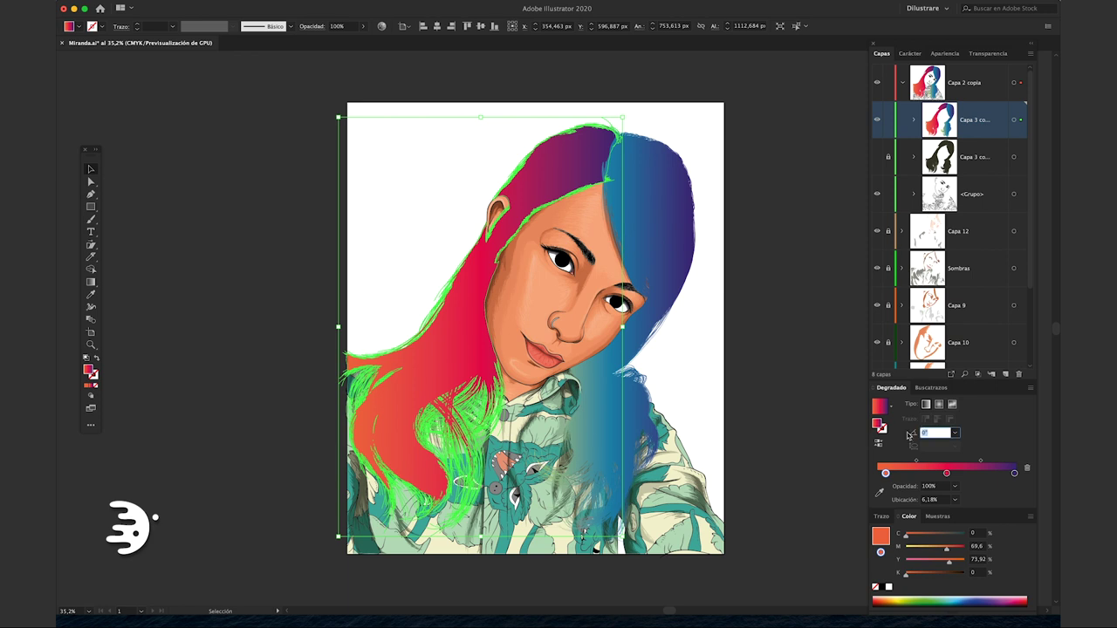
text(45)
key(Return)
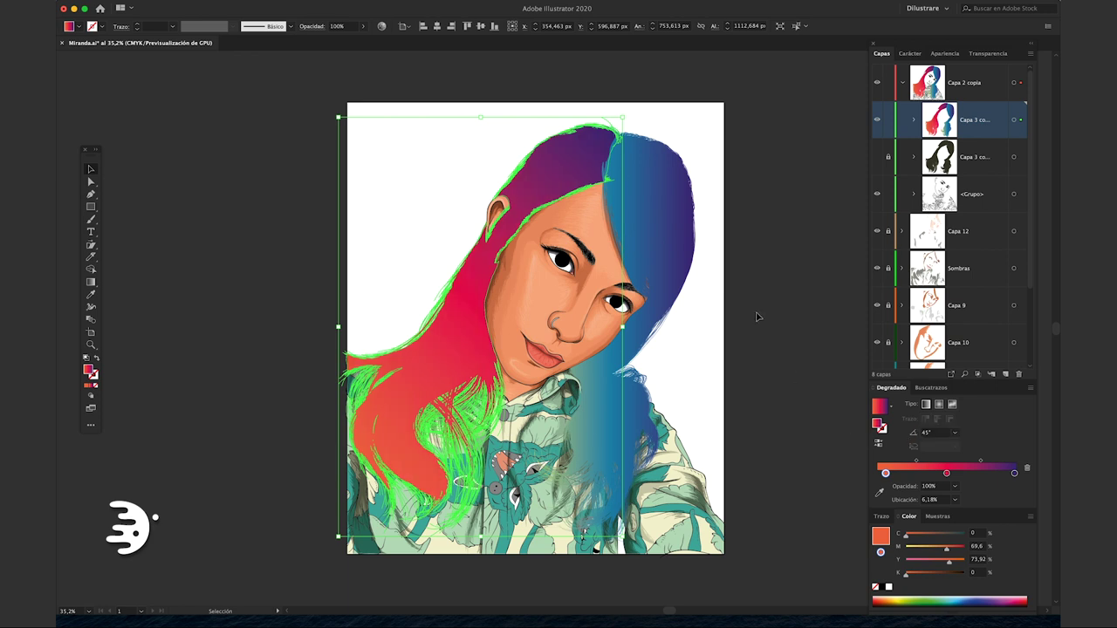
click(756, 317)
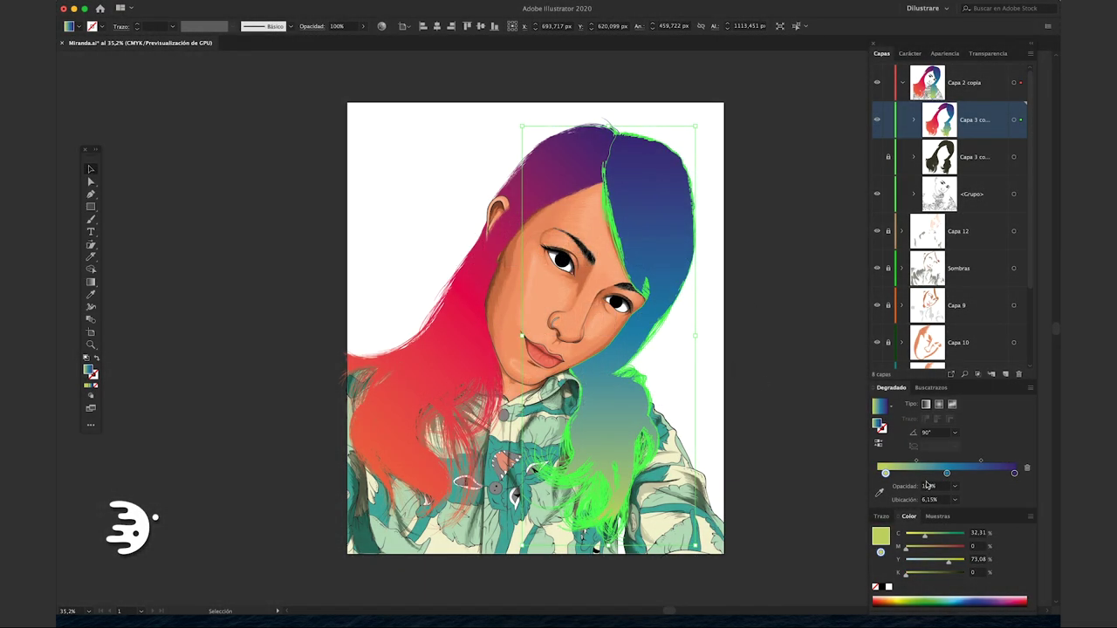
Reposition the gradient stops, pushing the first colour right and the purple end inward
drag(885, 473, 942, 473)
drag(1014, 473, 994, 473)
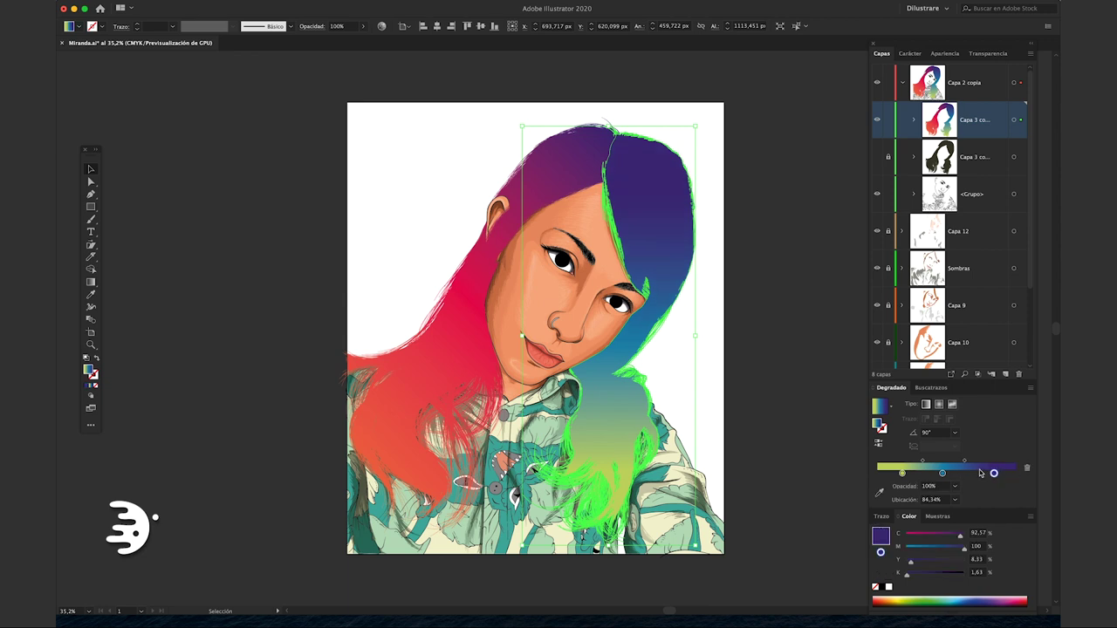
click(574, 192)
click(943, 473)
key(super+shift+a)
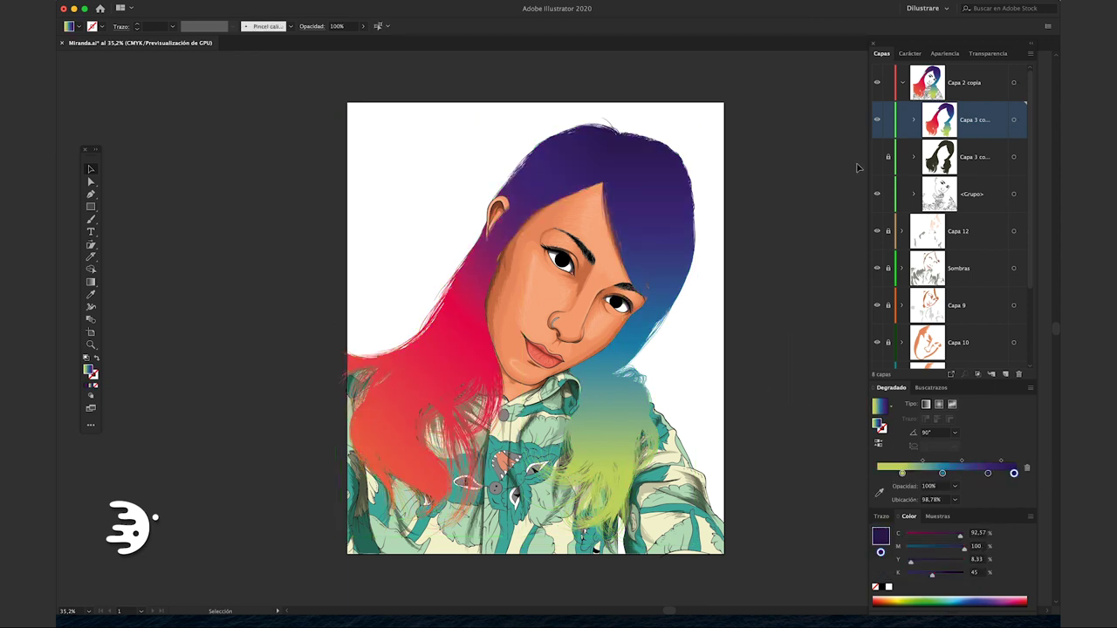
click(613, 145)
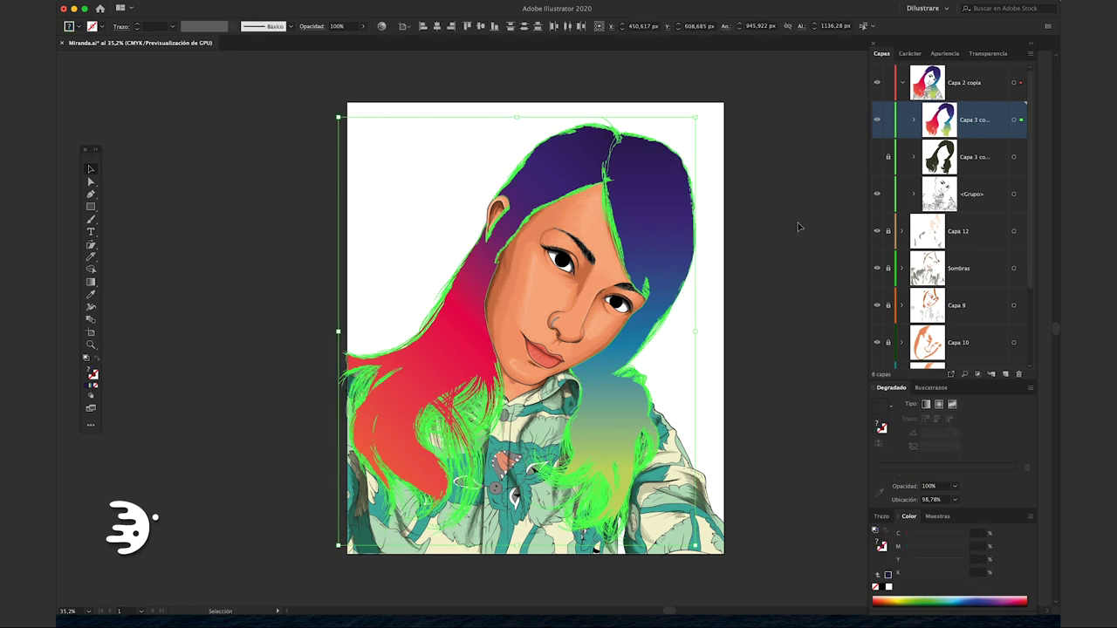
Open Recolor Artwork on the hair group with all colours included and raise orange's saturation
click(176, 6)
mouse_move(469, 186)
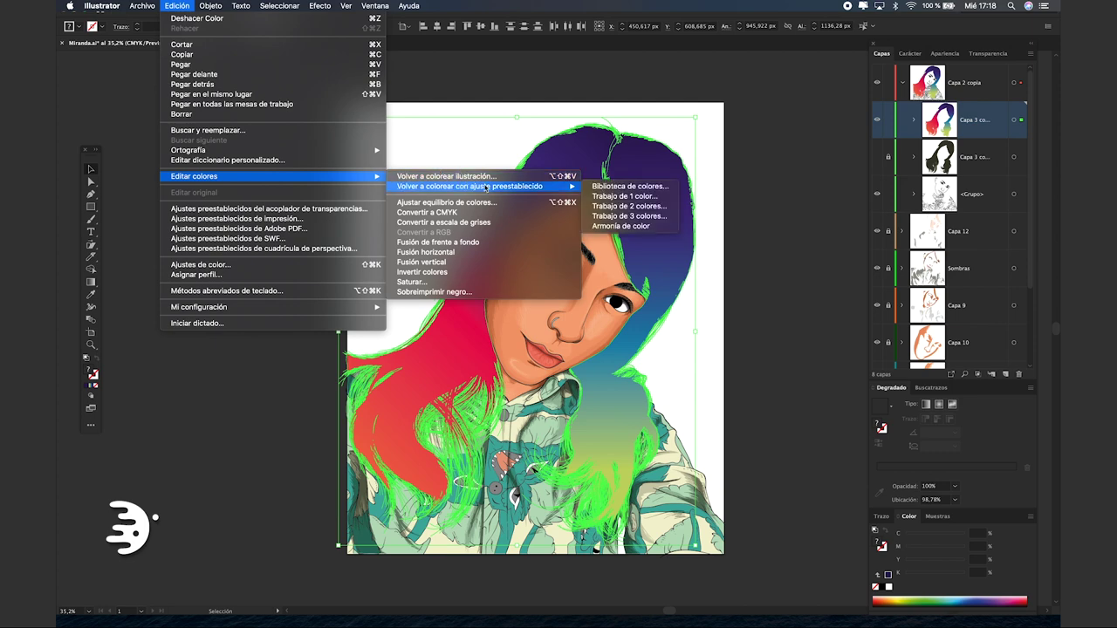
click(620, 226)
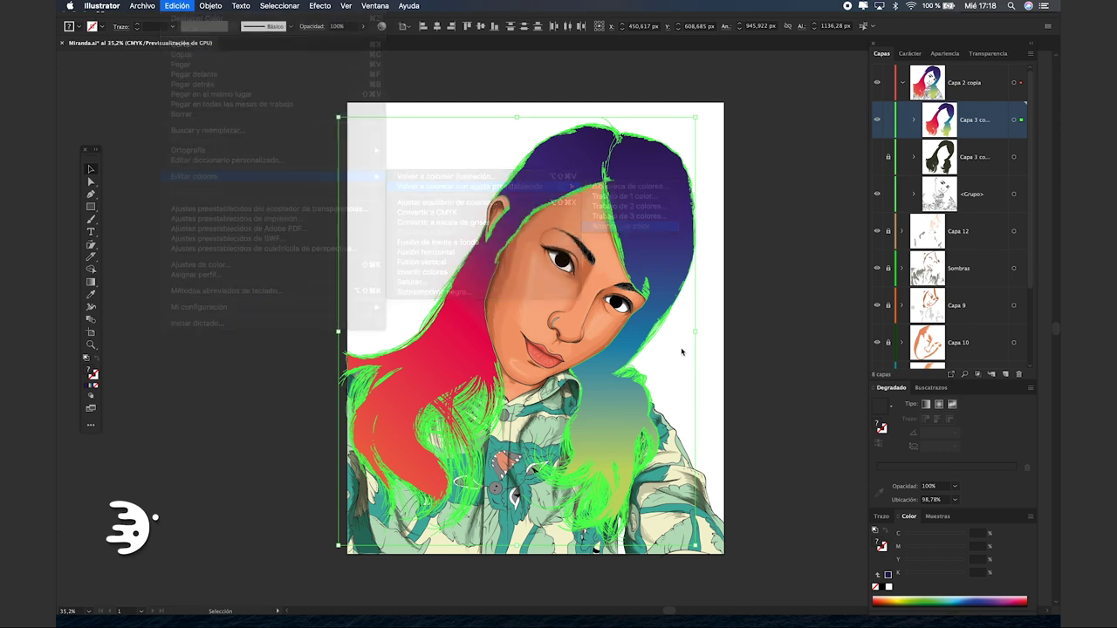
click(943, 278)
click(955, 353)
drag(803, 441, 807, 440)
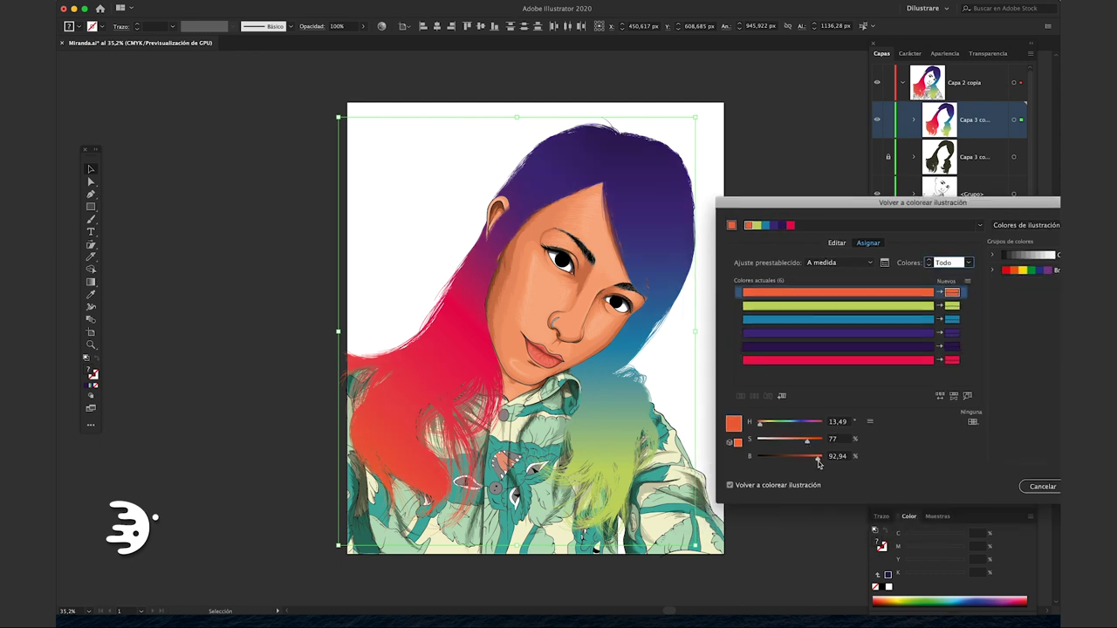
Retune the blue hair colour to saturation 84 and brightness 100
click(838, 319)
key(Tab)
text(84)
key(Tab)
text(100)
key(Tab)
key(ctrl+z)
key(Tab)
key(Tab)
Set the dark purple's brightness to 25 and raise the green's saturation to 75
click(837, 332)
key(Tab)
key(Tab)
click(838, 346)
text(25)
click(838, 306)
click(837, 306)
key(Tab)
key(Tab)
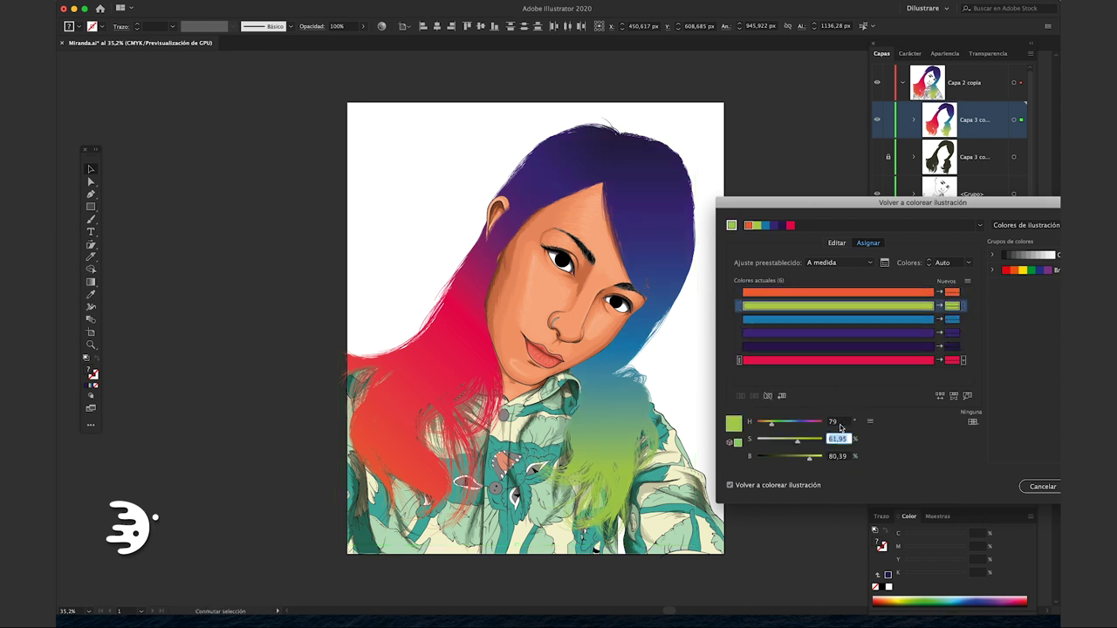
key(Up)
key(Tab)
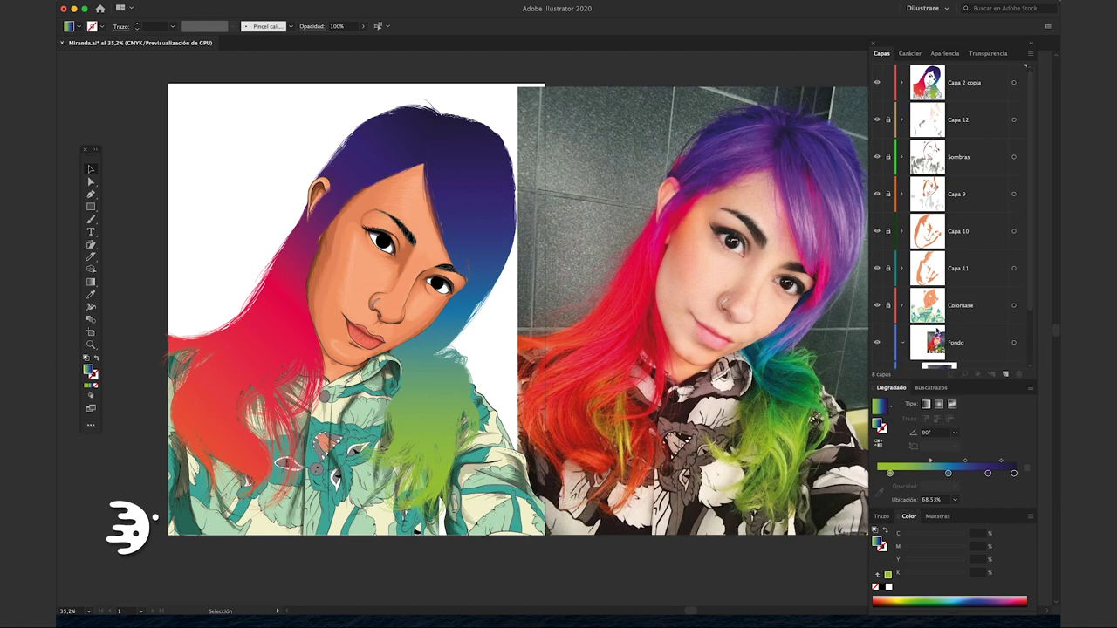
Turn on the photo sublayer in the Fondo layer so the reference photo shows behind the portrait
click(902, 342)
click(877, 350)
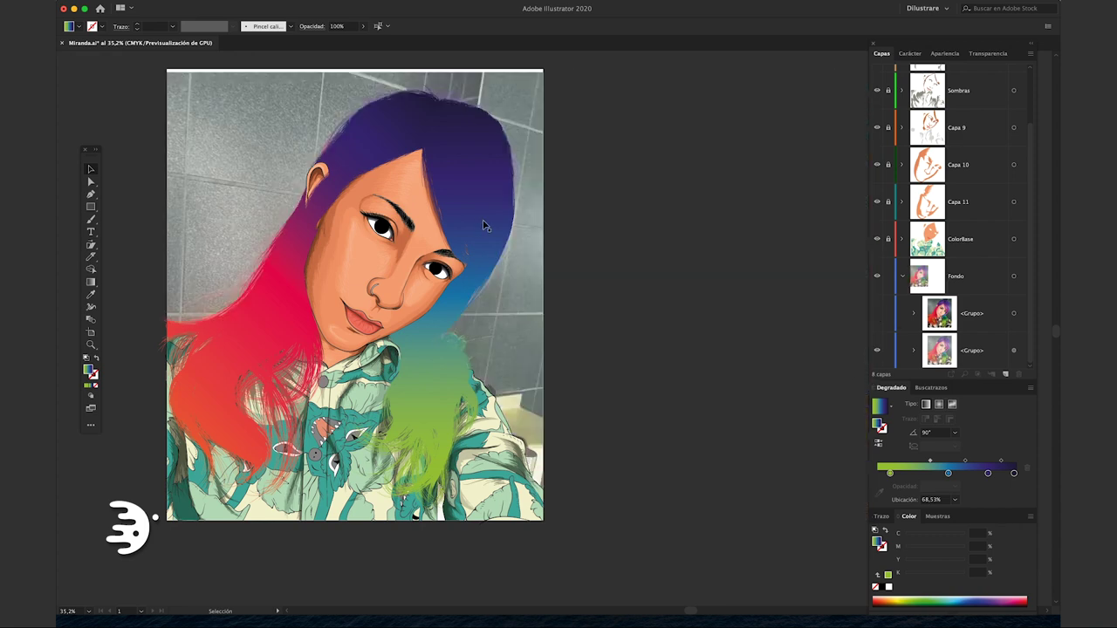
drag(641, 297, 768, 324)
scroll(612, 217, down, 2)
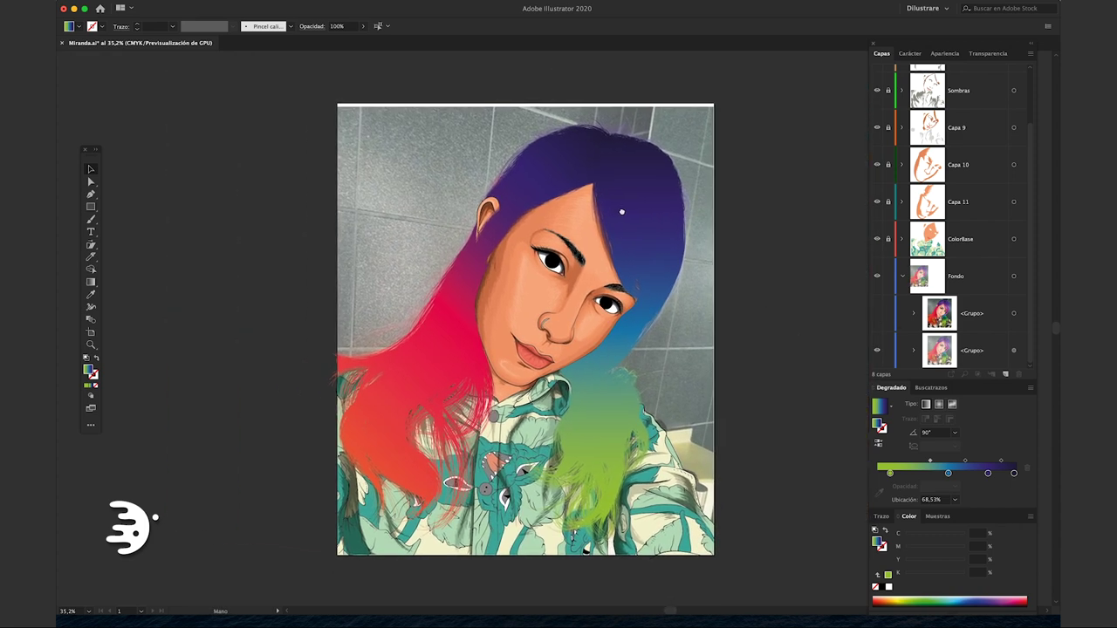
scroll(1030, 224, up, 1)
scroll(1030, 224, up, 4)
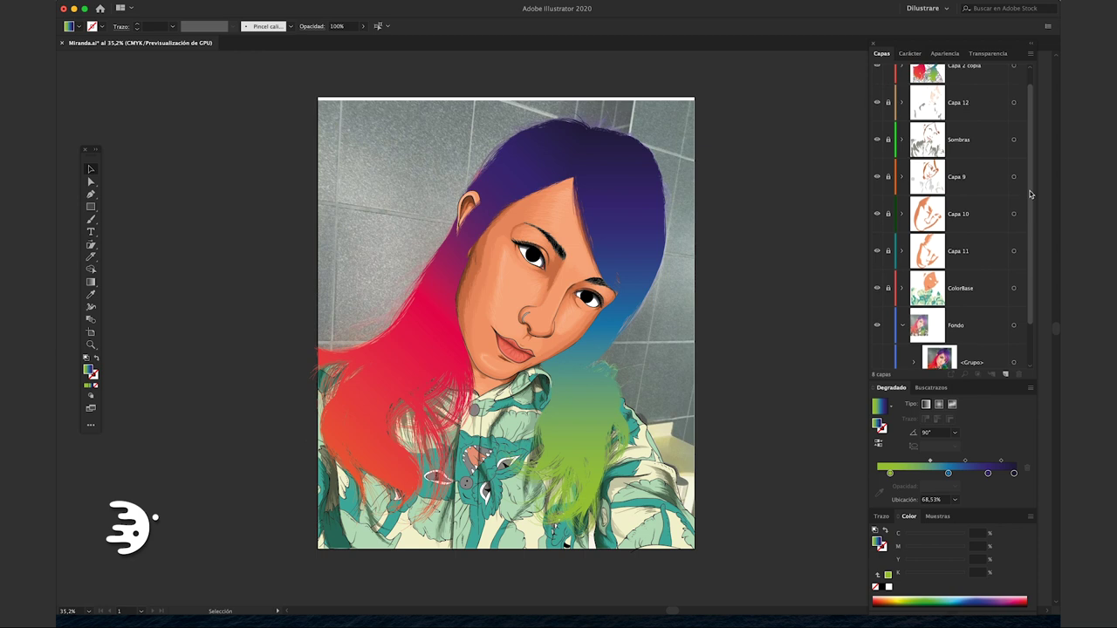
click(901, 343)
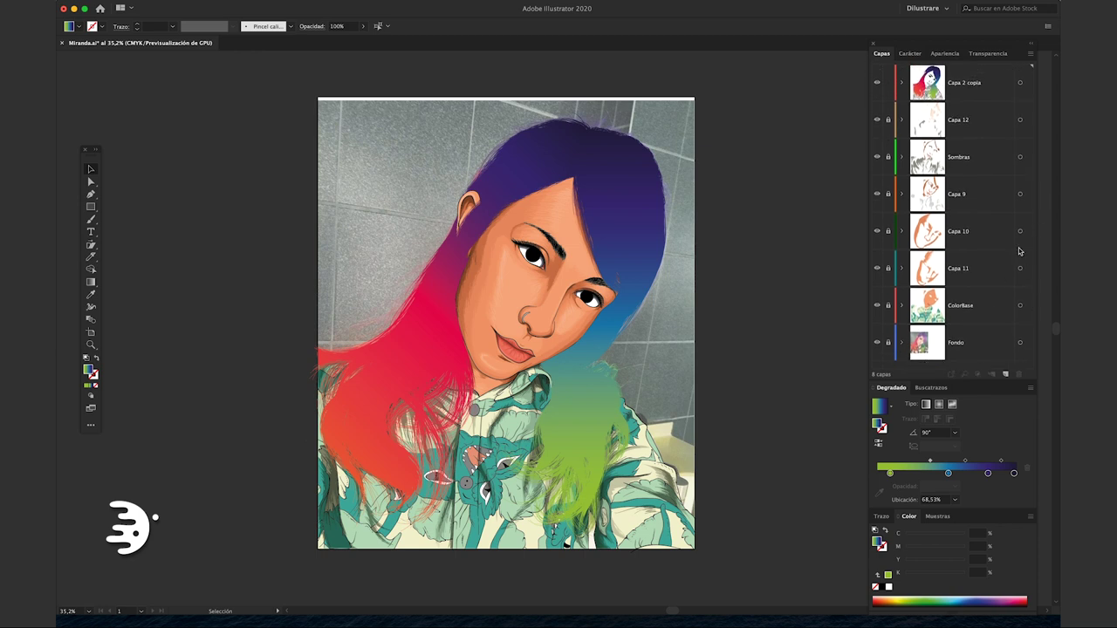
Create a new calligraphic brush, 2 pt size with Random size variation
click(292, 27)
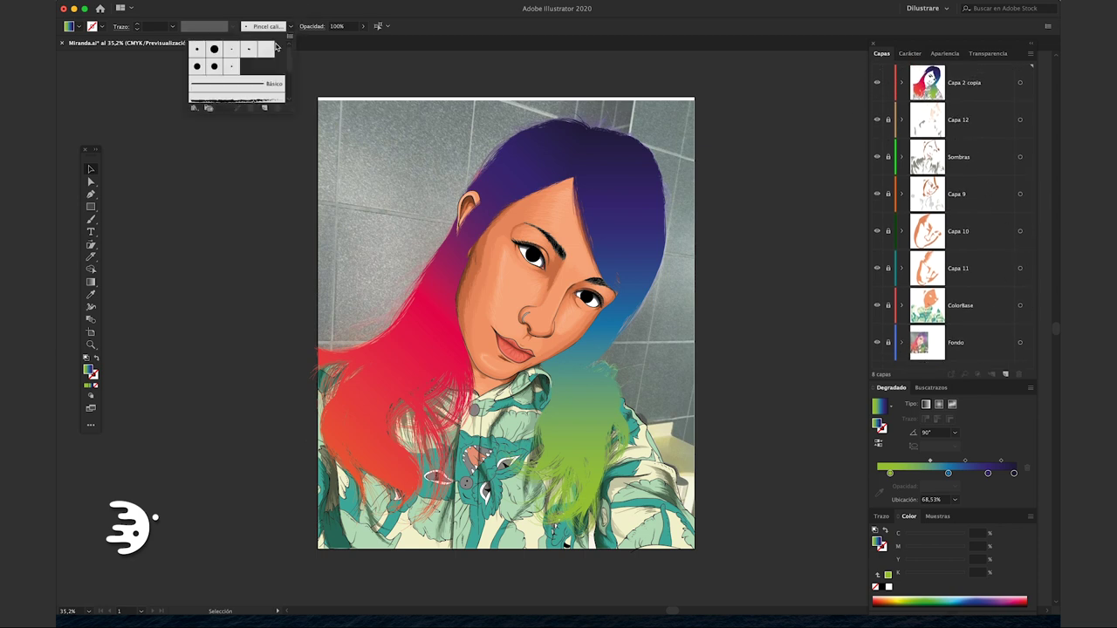
click(264, 106)
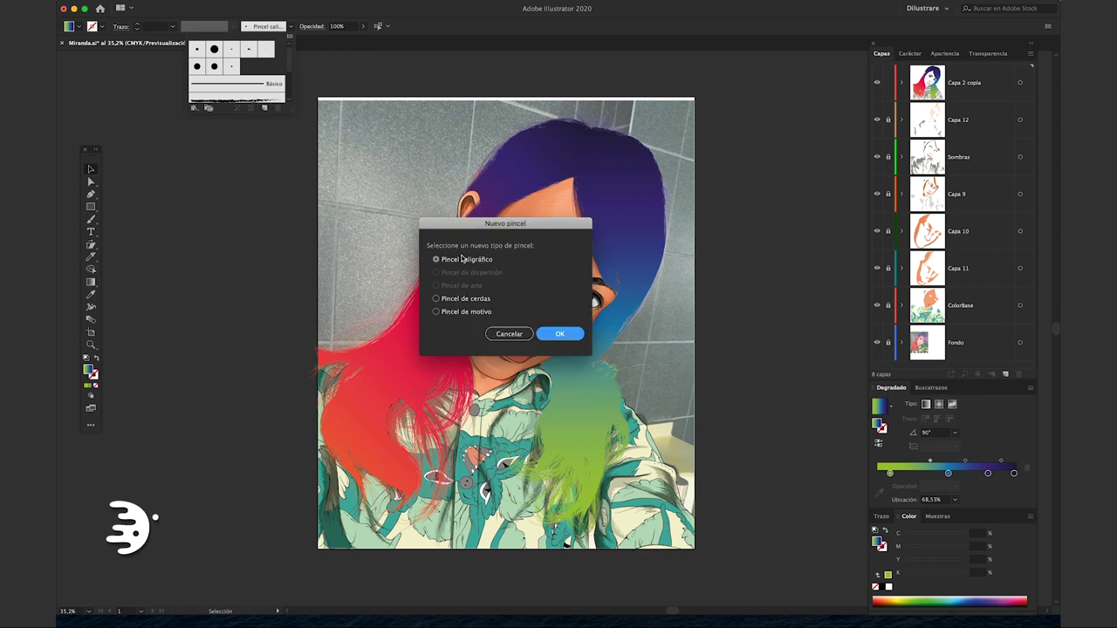
key(Return)
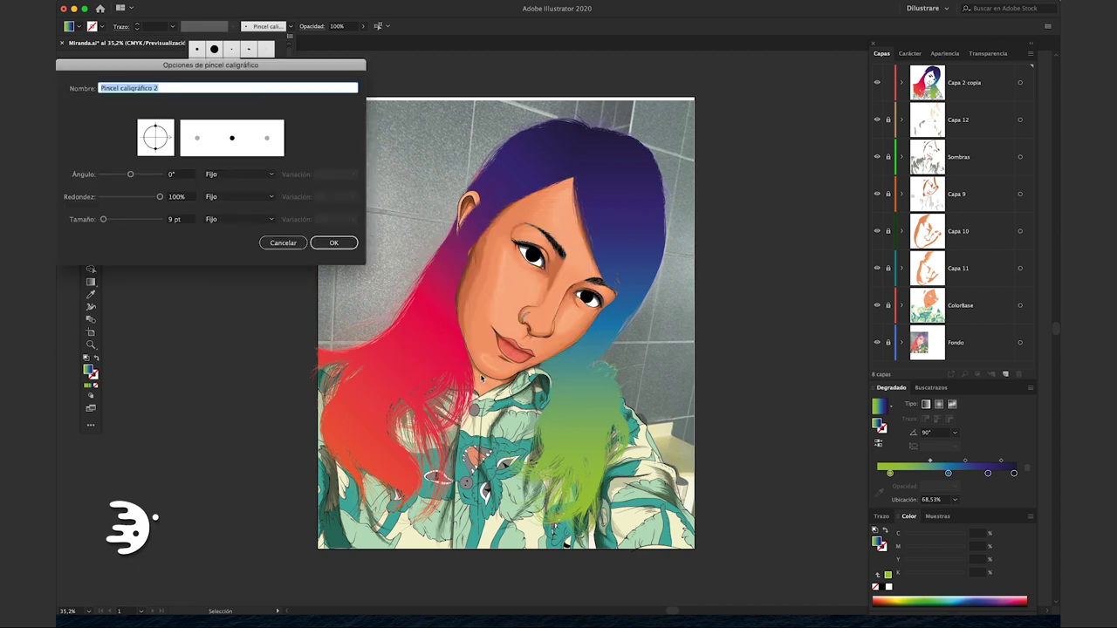
drag(210, 69, 537, 246)
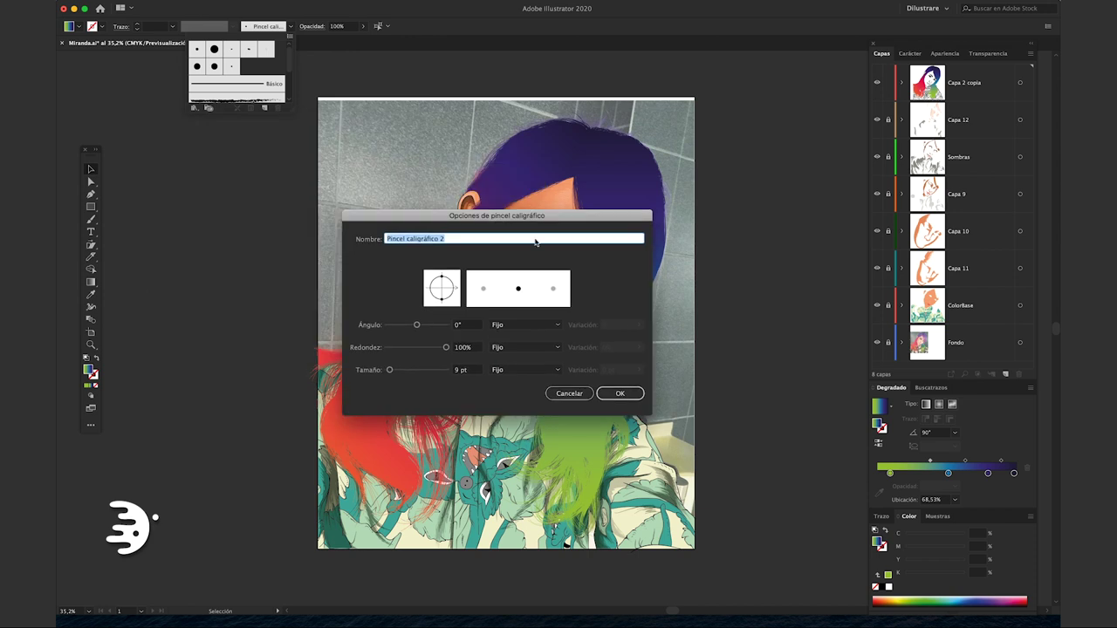
click(511, 396)
text(2)
click(571, 396)
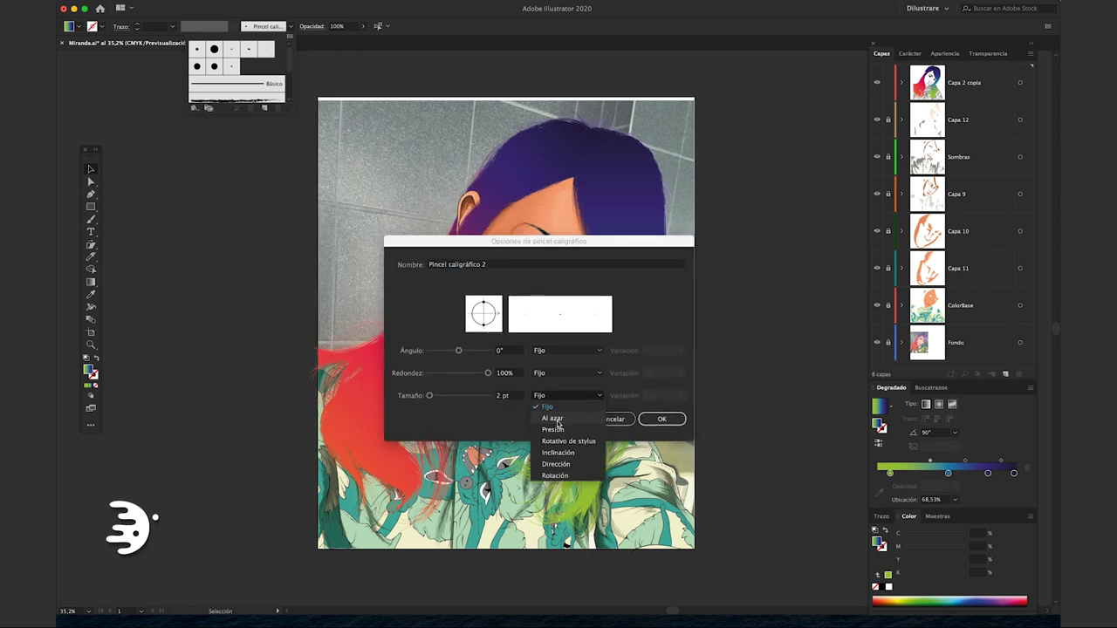
click(558, 421)
double_click(654, 396)
text(2)
click(662, 419)
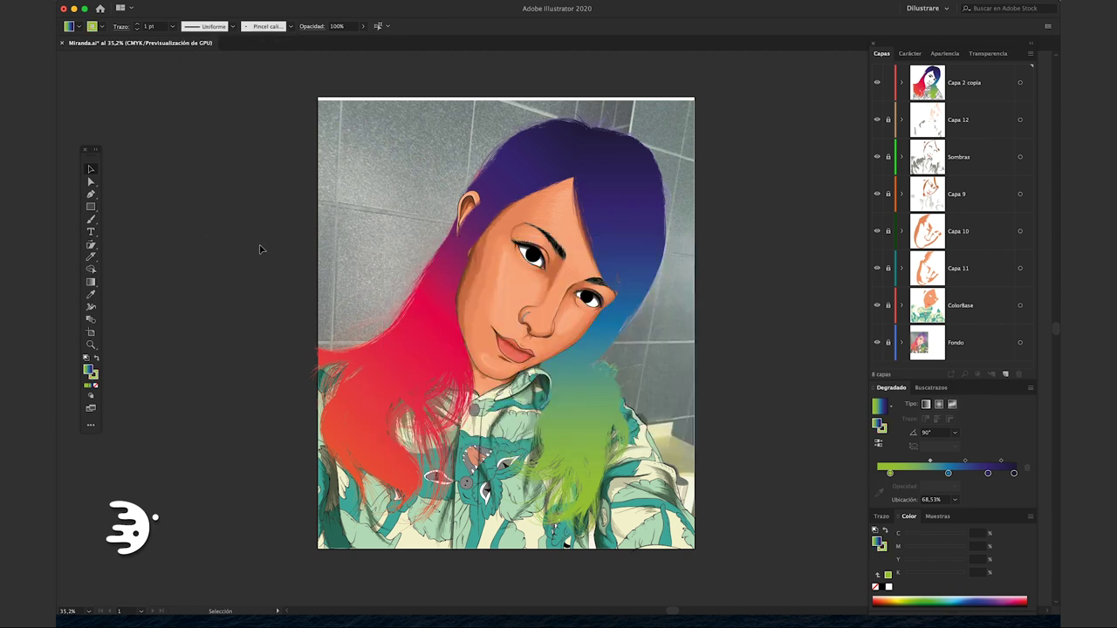
Add a new empty layer above Capa 2 copia and remove the middle gradient stops
click(946, 94)
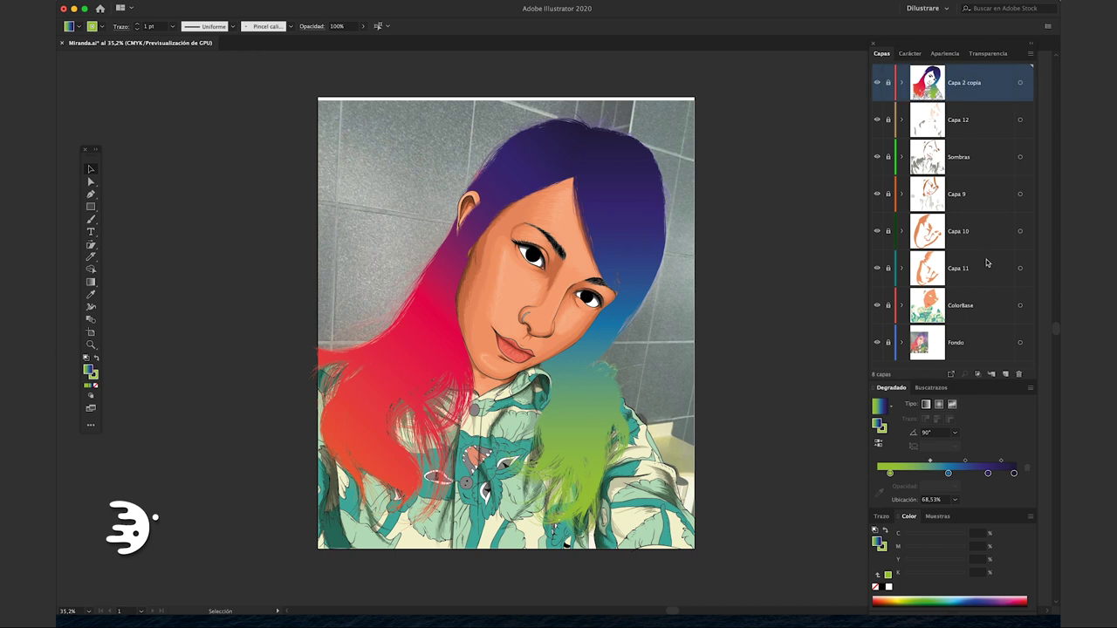
click(1005, 375)
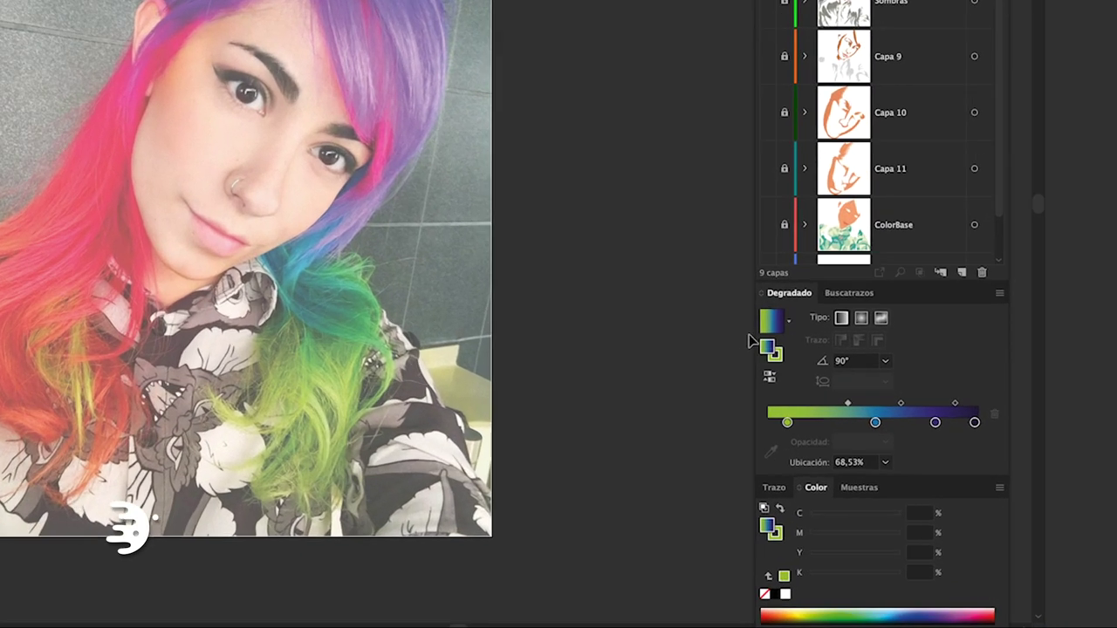
click(948, 473)
mouse_move(474, 584)
mouse_down()
mouse_move(546, 580)
mouse_move(527, 587)
mouse_move(535, 583)
mouse_up()
Make the gradient's end stop grey: C 3, M 4, Y 5, K 49%
drag(597, 480, 369, 480)
drag(595, 431, 369, 430)
mouse_move(458, 532)
mouse_down()
mouse_move(384, 524)
mouse_move(358, 533)
mouse_up()
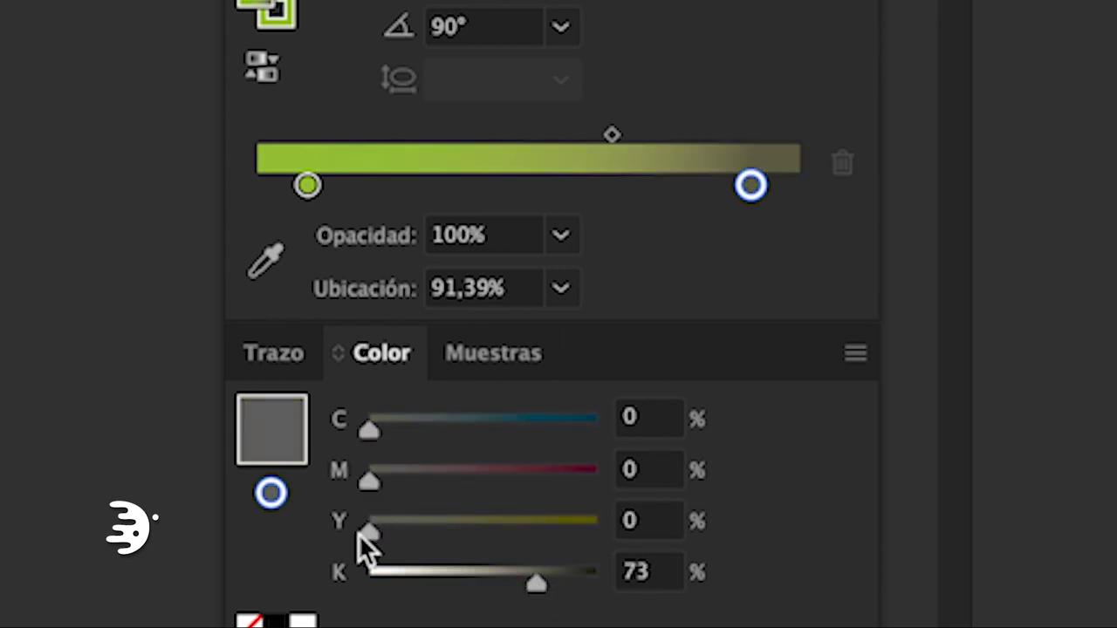
click(645, 417)
text(3)
key(Tab)
text(4)
key(Tab)
text(5)
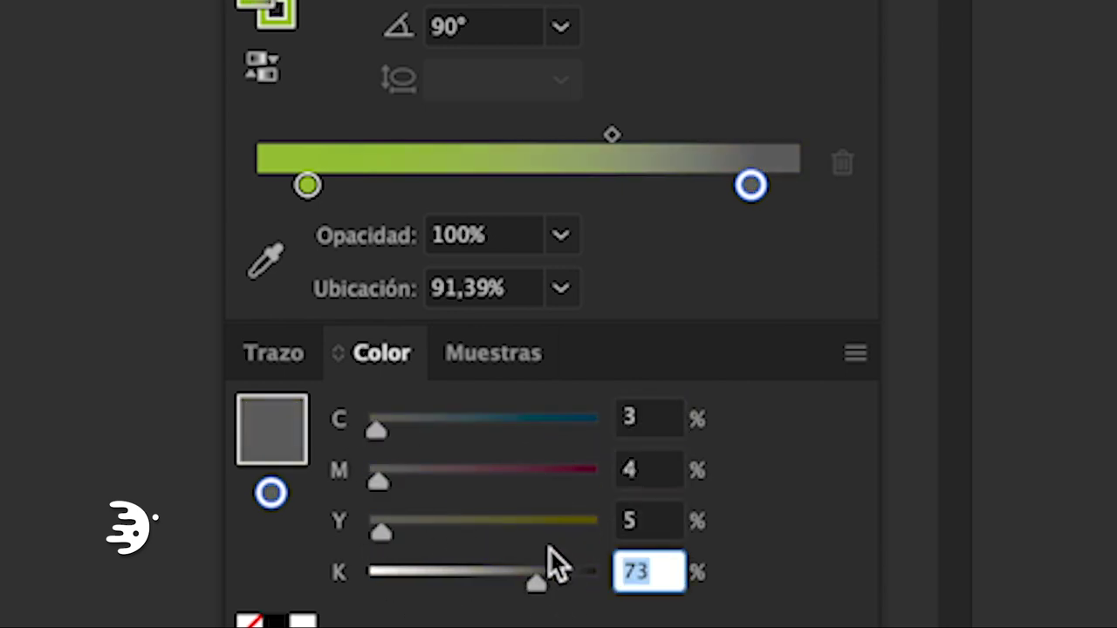
click(486, 585)
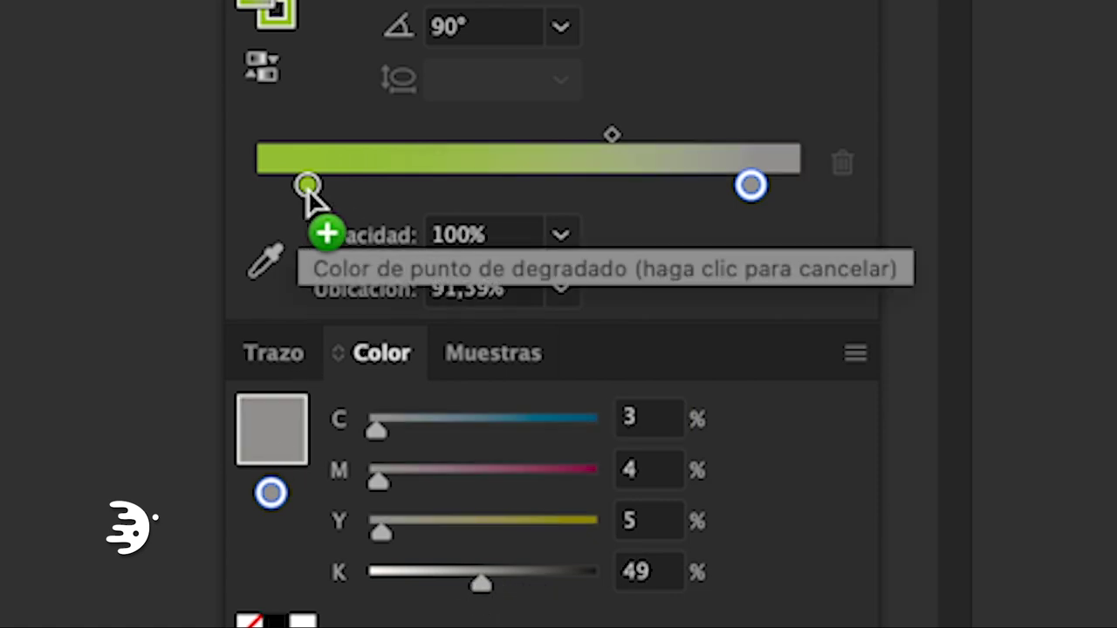
Make the left gradient stop white at 0% opacity
drag(271, 430, 307, 185)
drag(481, 583, 359, 583)
drag(376, 430, 359, 431)
drag(377, 480, 359, 480)
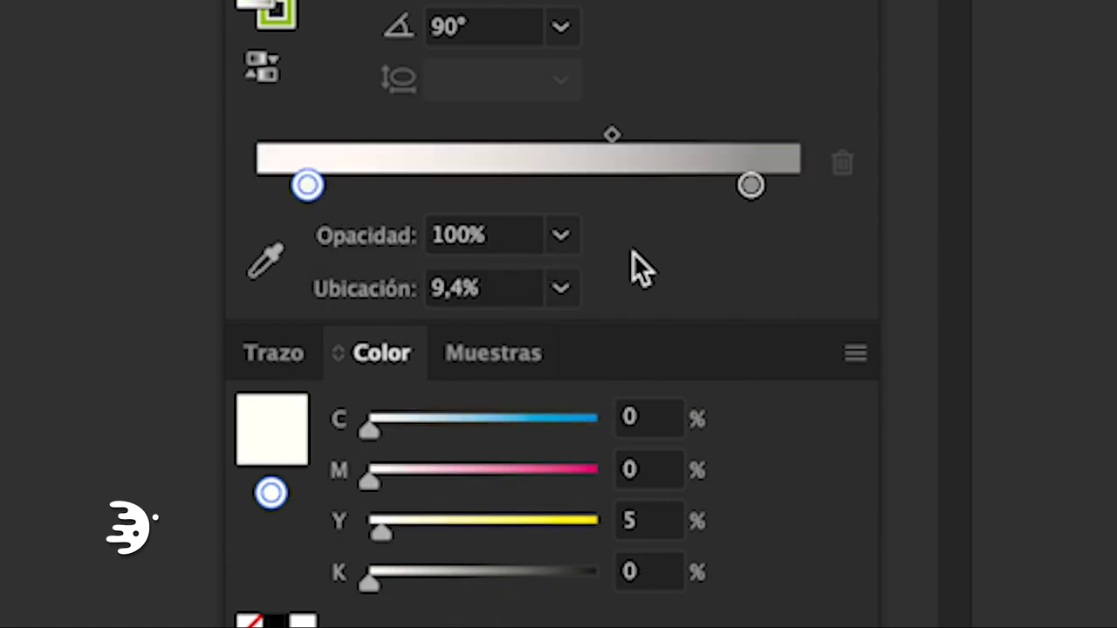
drag(381, 531, 359, 531)
click(560, 235)
click(573, 281)
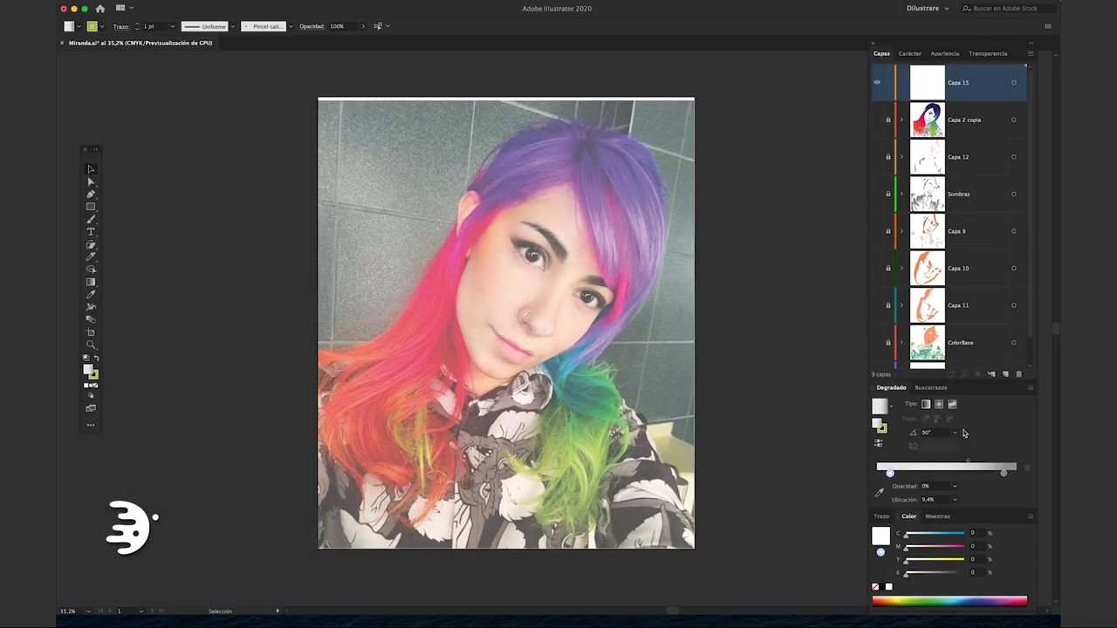
Switch to the Paintbrush, pick a different brush, and target layer Capa 15
key(b)
click(271, 26)
click(240, 69)
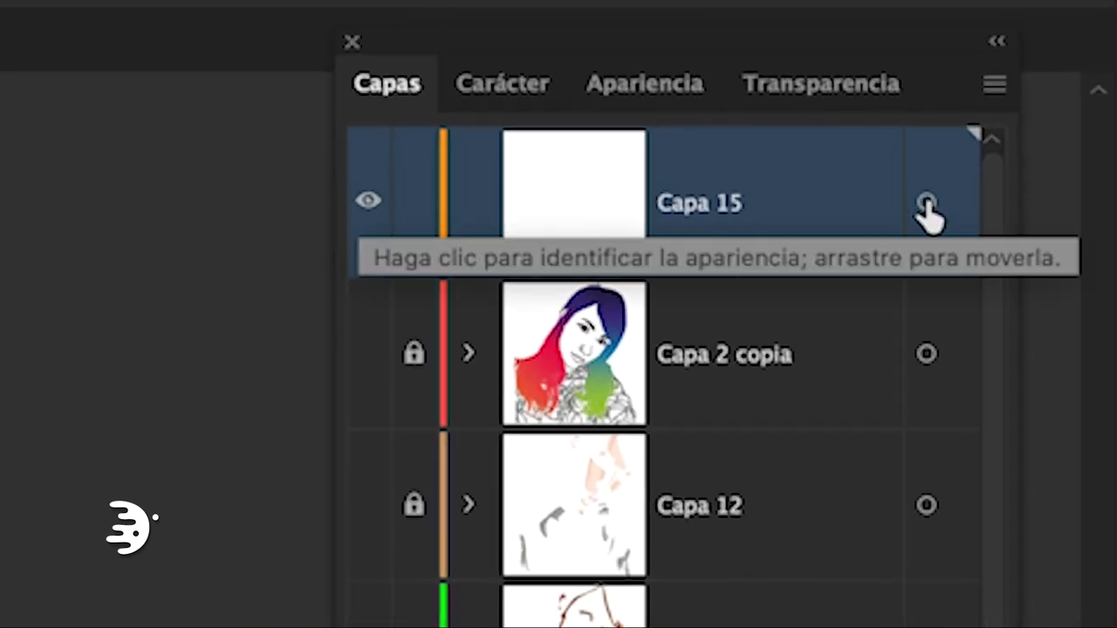
click(926, 206)
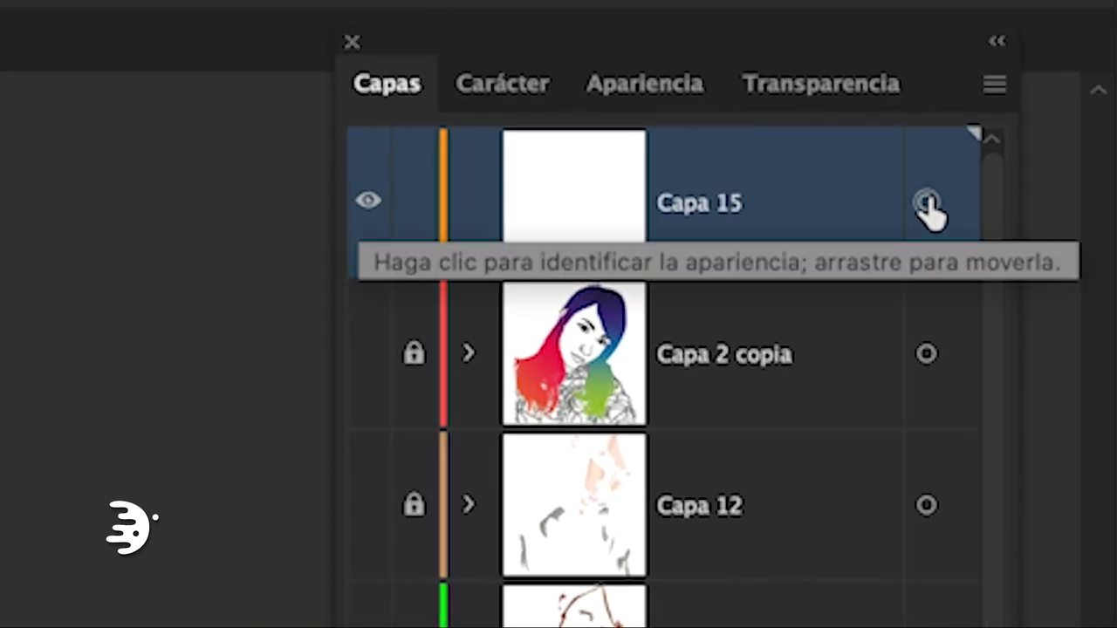
Set the Transparency blend mode to Multiplicar with 75% opacity
click(825, 81)
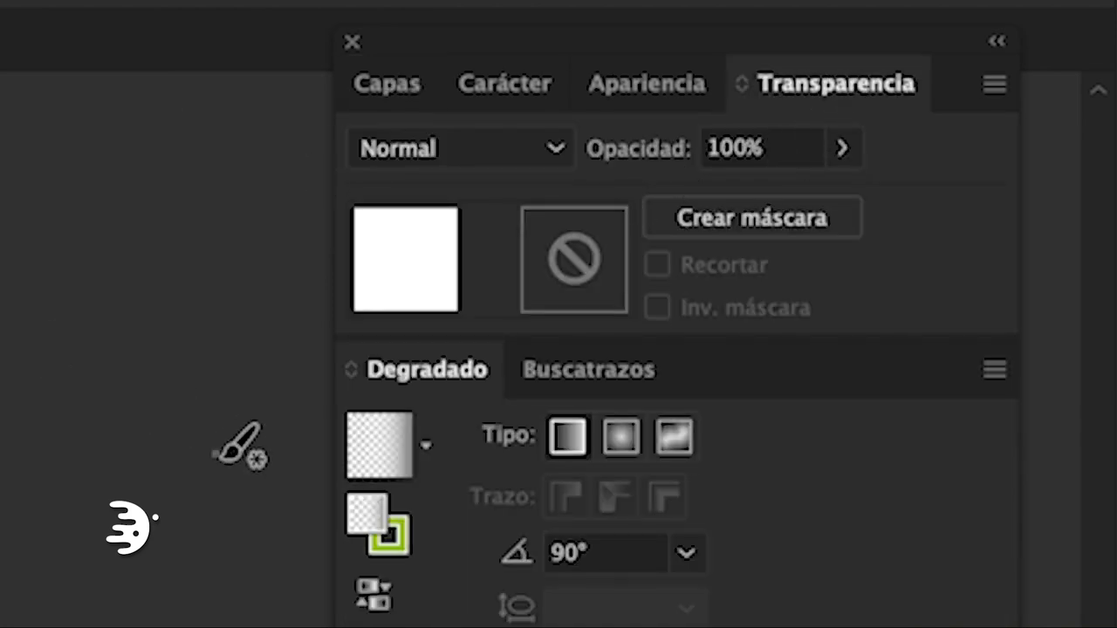
click(546, 150)
click(454, 300)
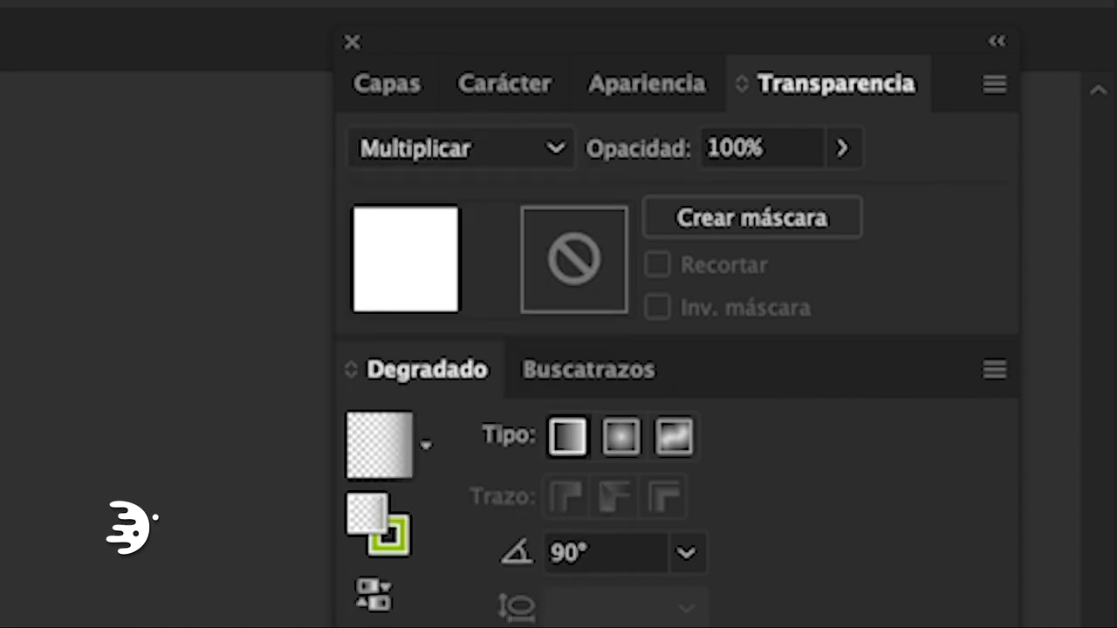
click(780, 149)
double_click(731, 149)
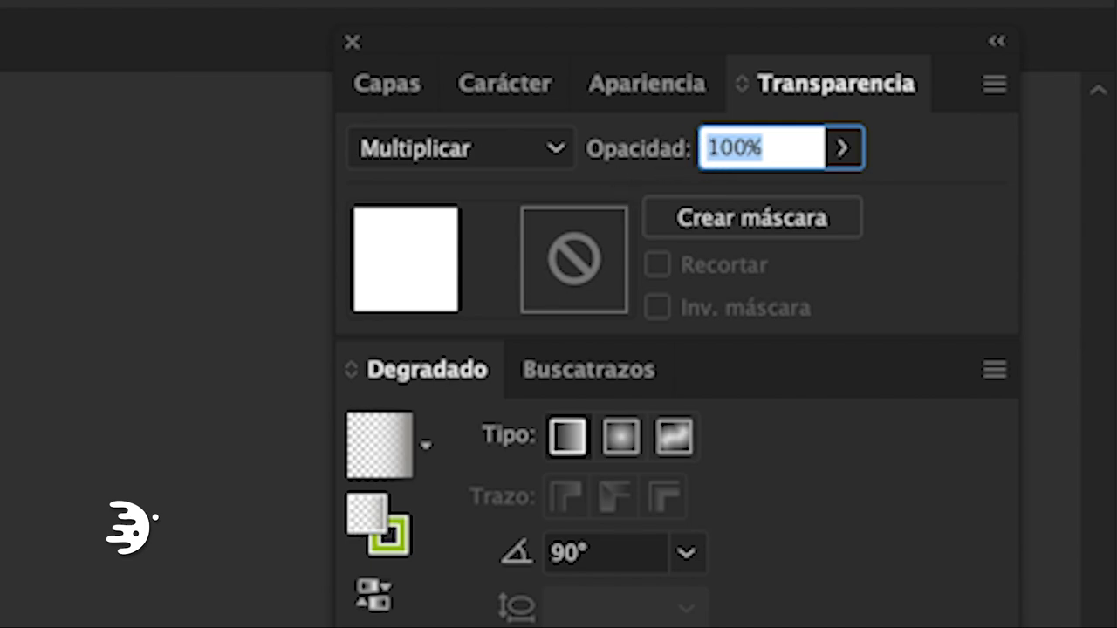
text(75)
key(Return)
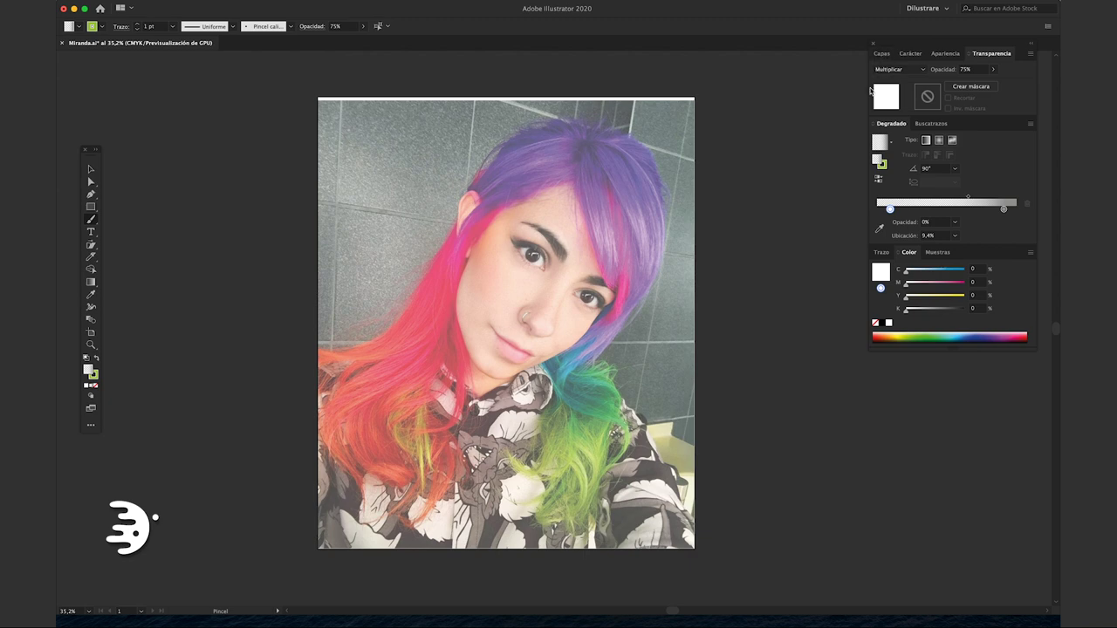
click(881, 53)
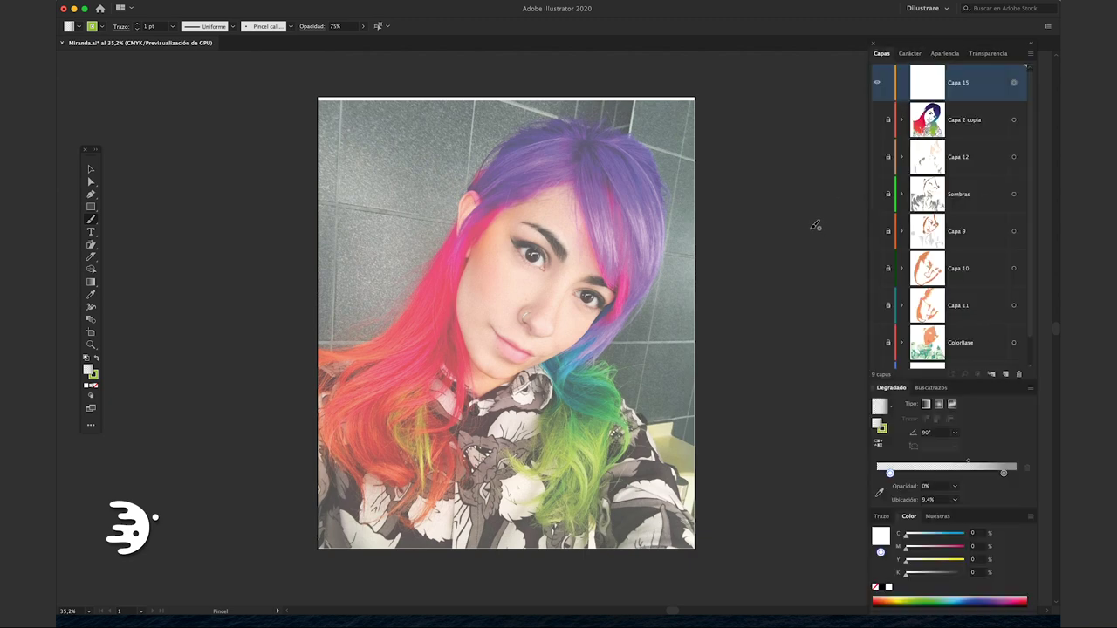
Paint a first thin hair strand and apply the gradient to it
scroll(474, 232, up, 5)
scroll(475, 232, up, 1)
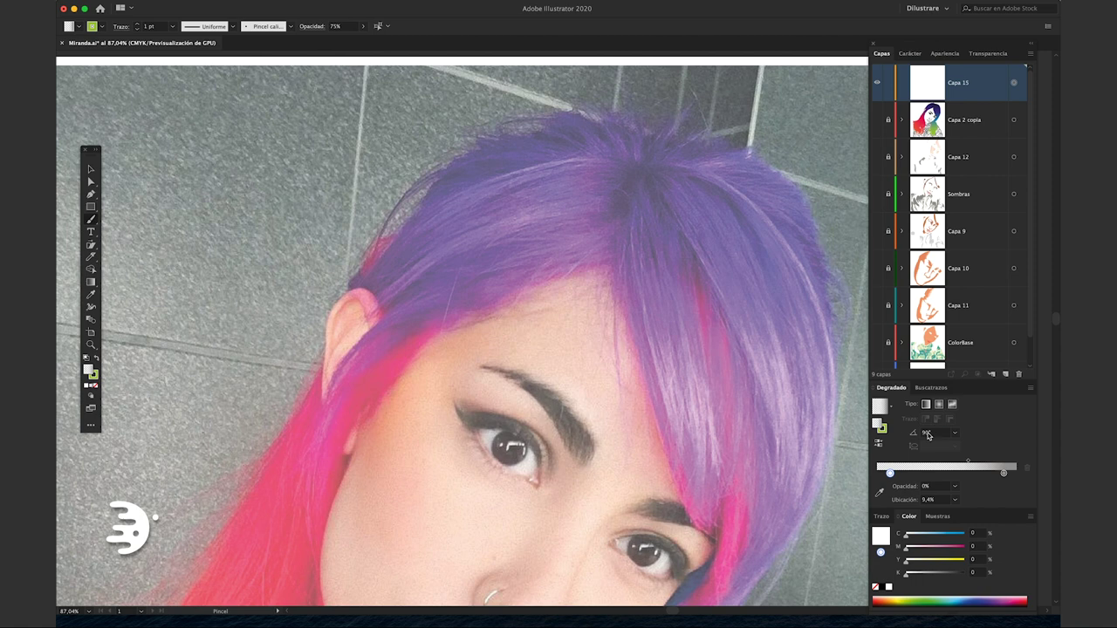
scroll(602, 210, up, 1)
drag(615, 203, 541, 208)
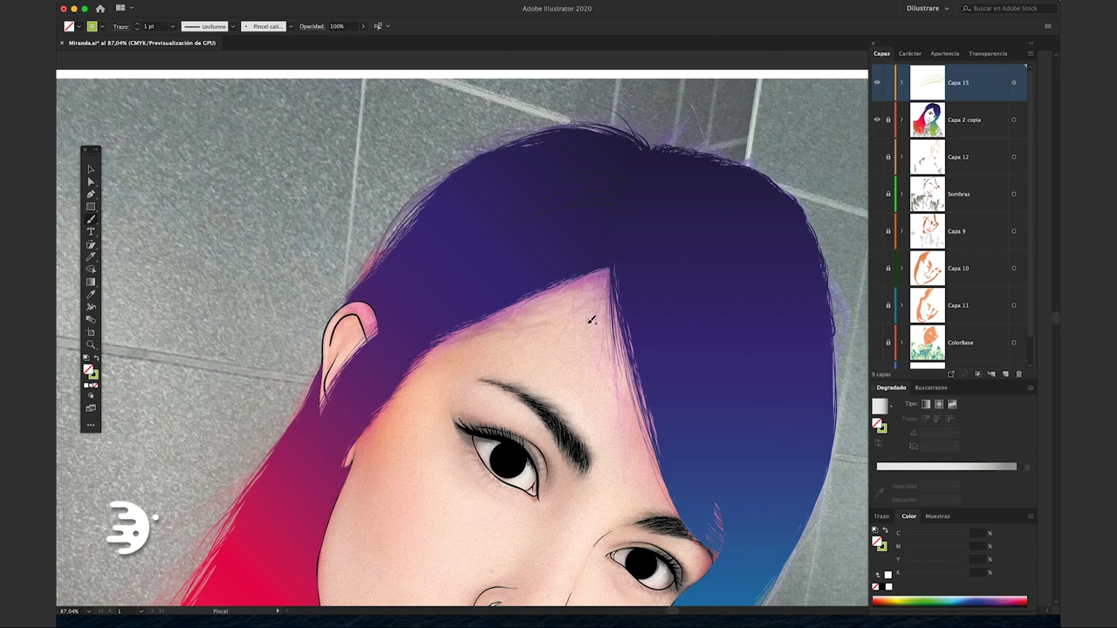
key(x)
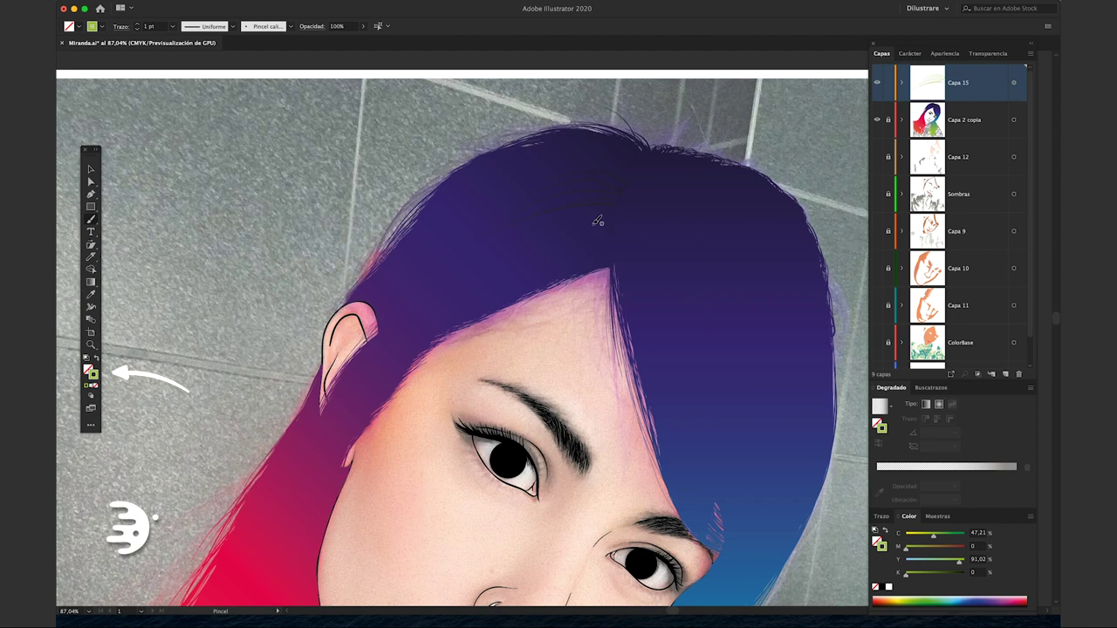
key(ctrl+3)
key(v)
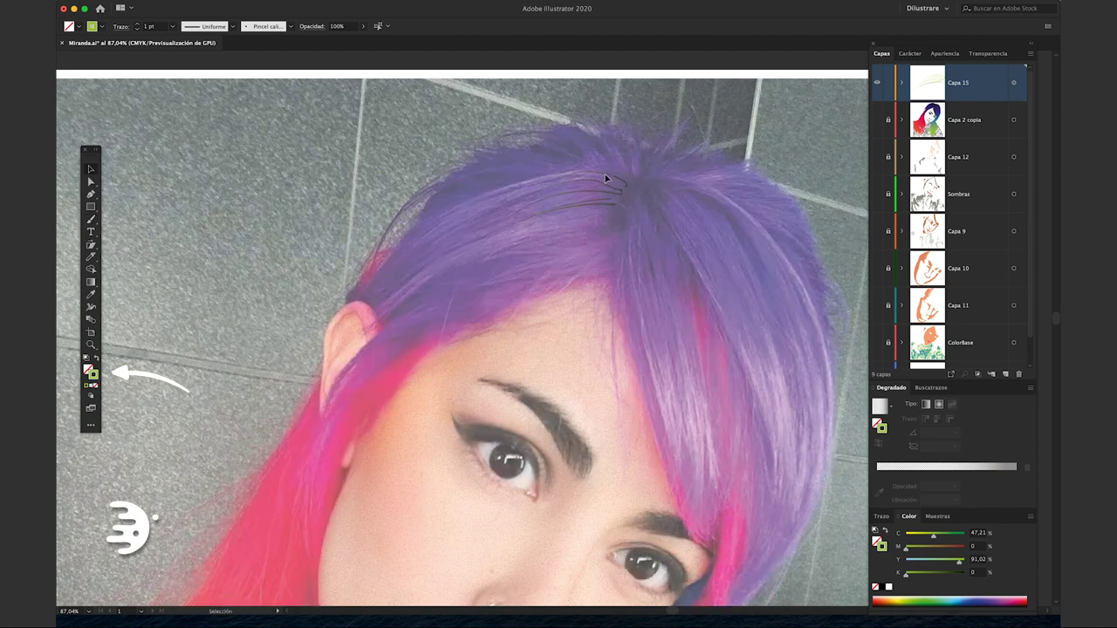
click(614, 172)
key(period)
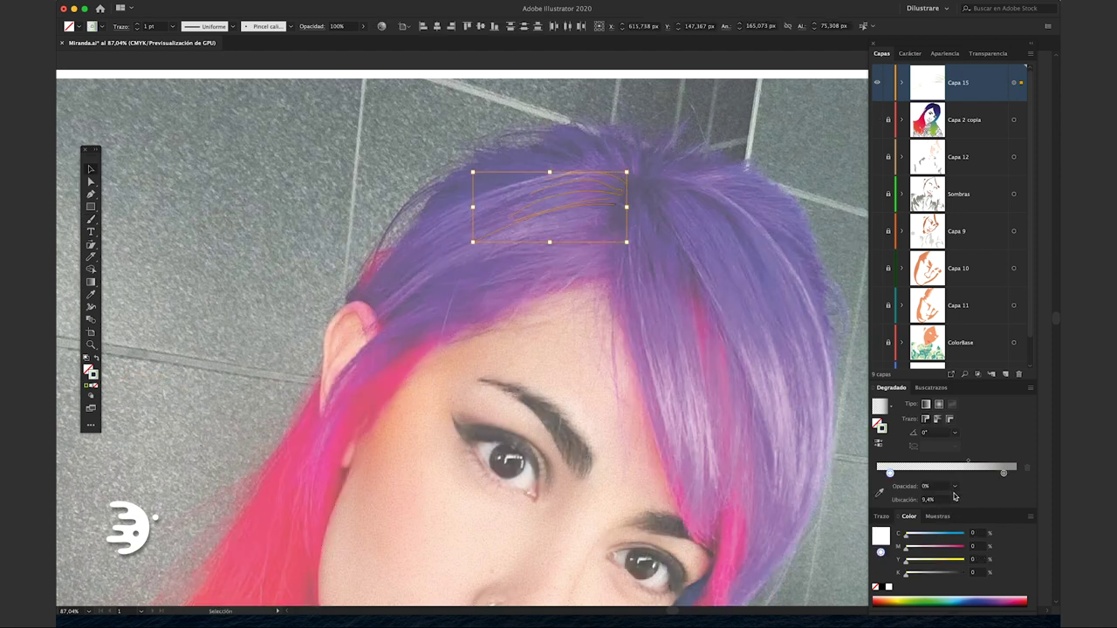
click(596, 276)
Brush more strands across the crown, fringe, toward the ear and down the left locks
click(877, 122)
key(b)
drag(578, 212, 616, 210)
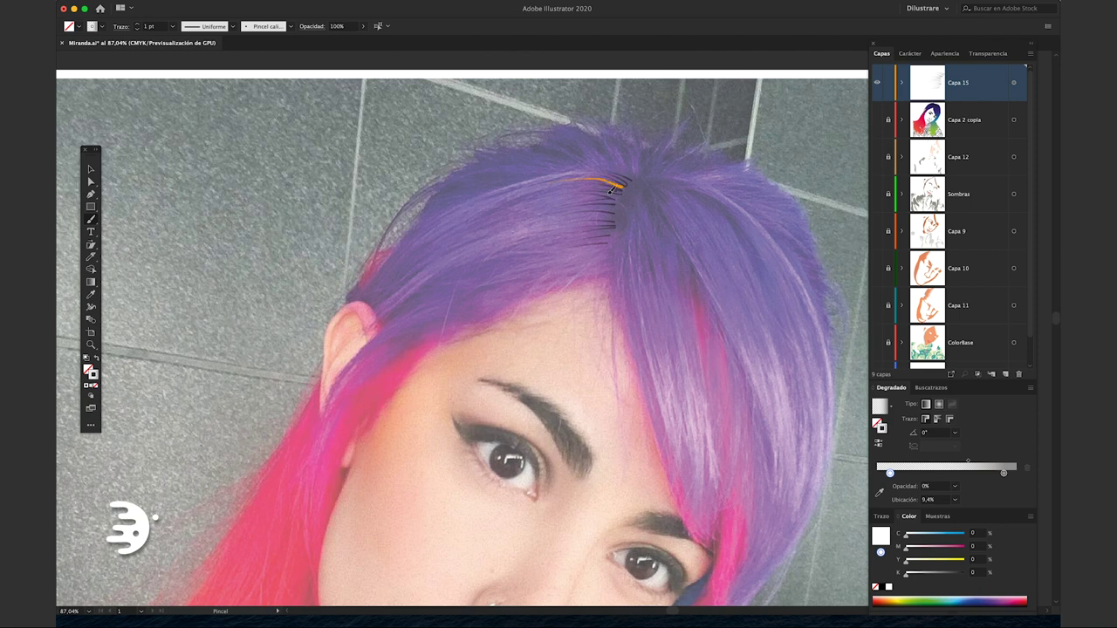
drag(471, 281, 606, 247)
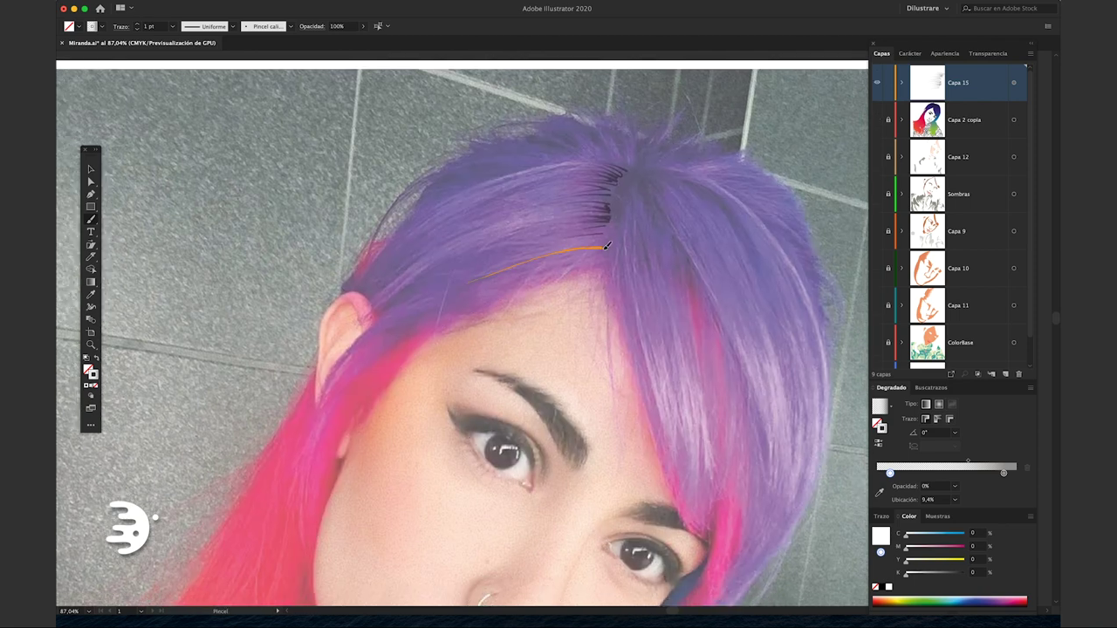
scroll(387, 262, up, 1)
mouse_move(428, 242)
mouse_down()
mouse_move(363, 292)
mouse_move(445, 220)
mouse_up()
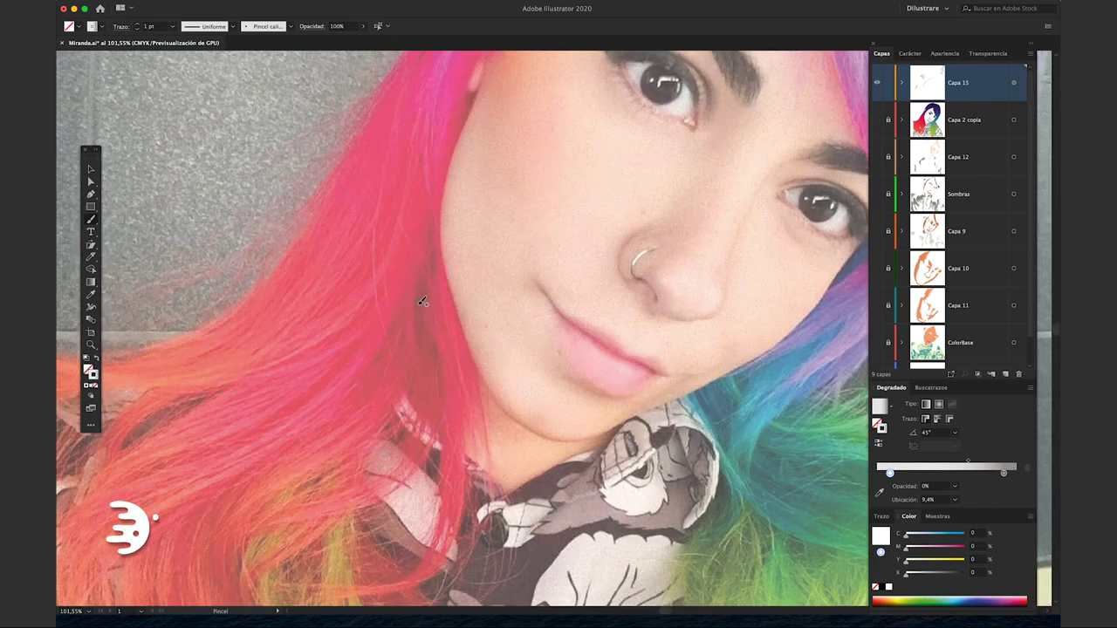
drag(423, 296, 437, 371)
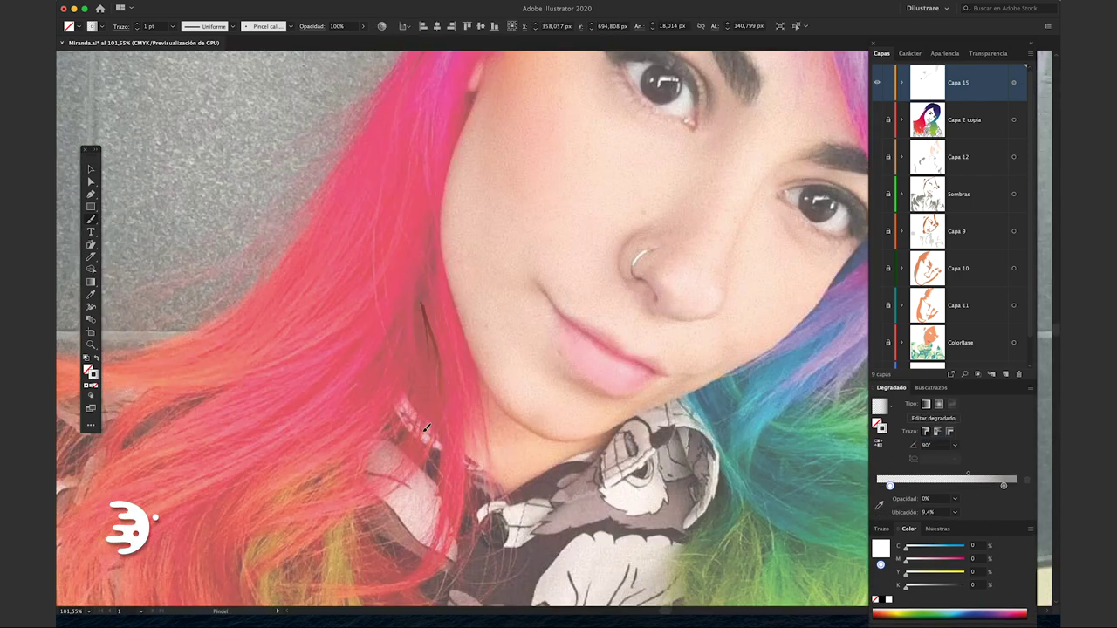
drag(416, 301, 419, 388)
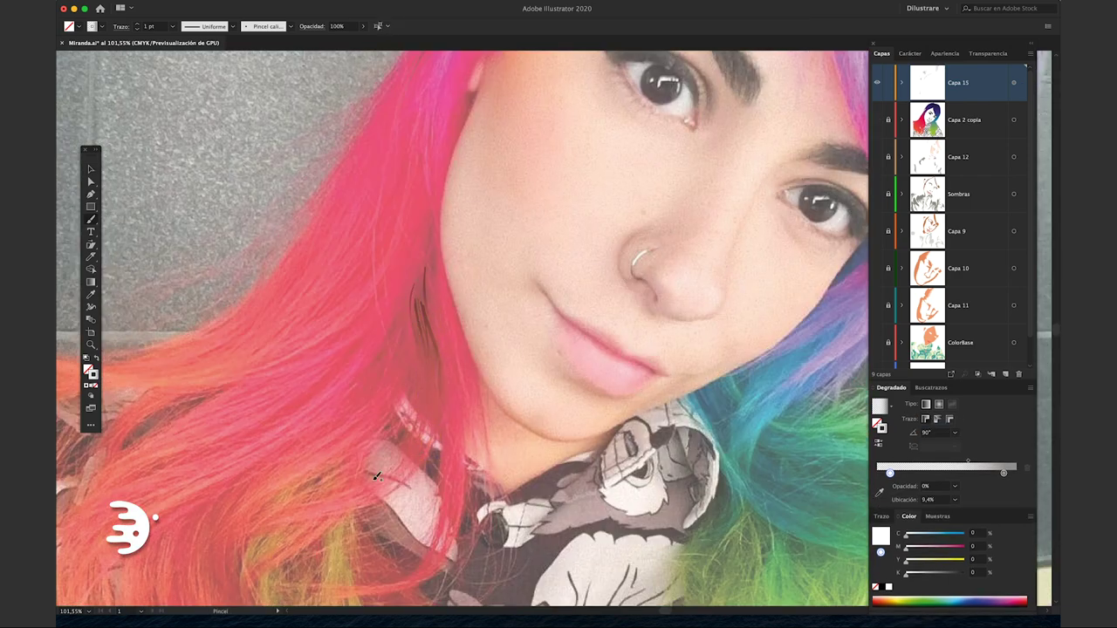
drag(422, 258, 431, 414)
drag(431, 228, 419, 384)
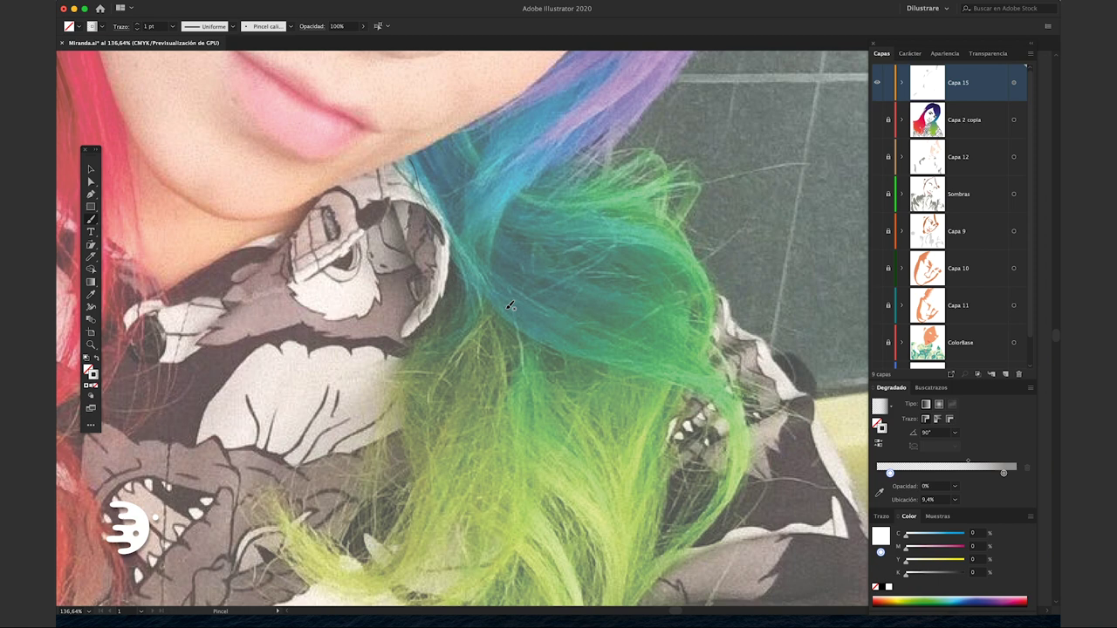
Paint strands into the green lower locks and a dark shadow along the hair edge
click(542, 288)
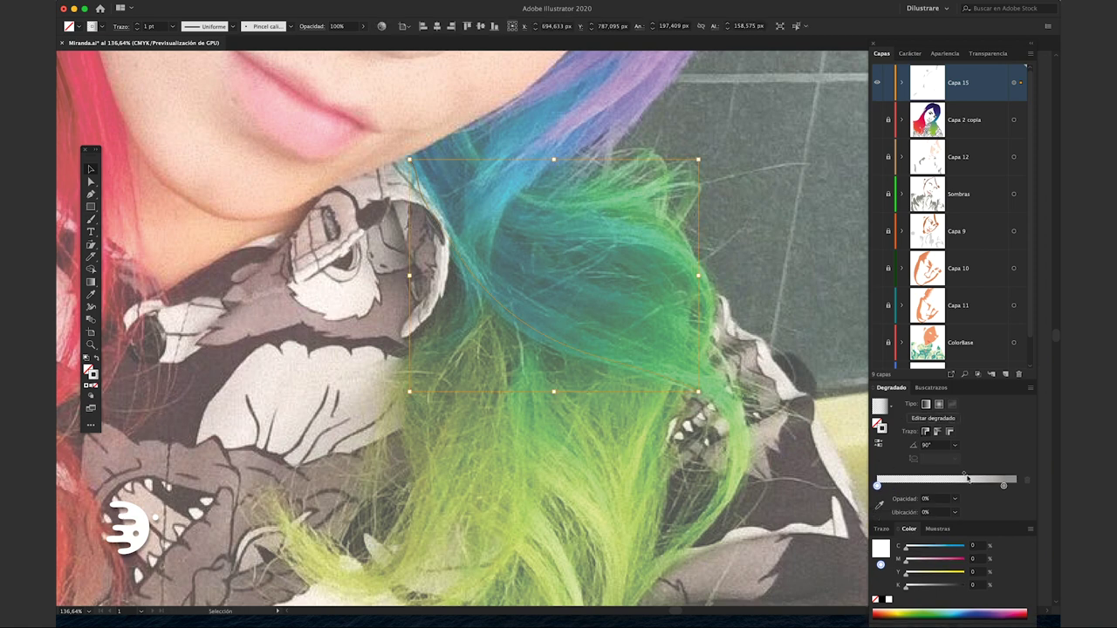
key(b)
drag(463, 260, 438, 384)
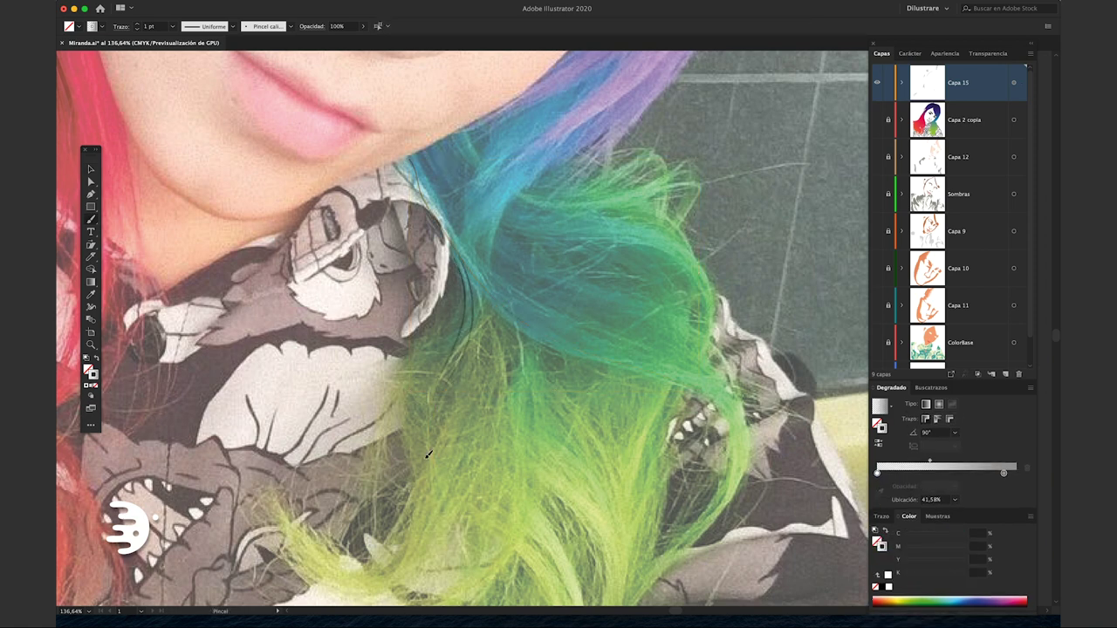
drag(453, 320, 457, 276)
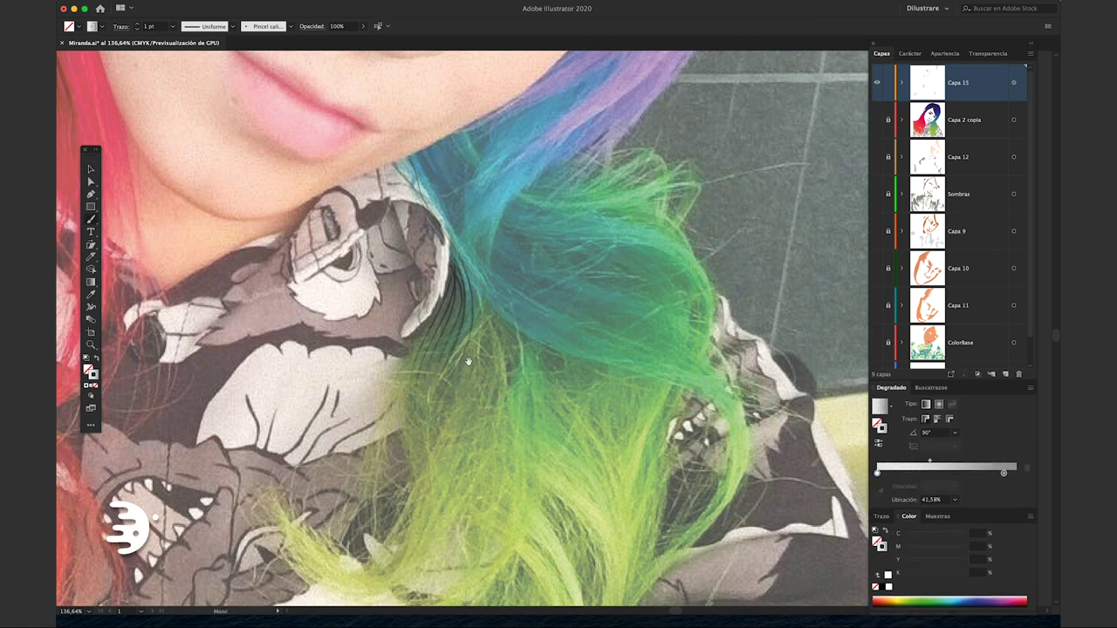
drag(510, 340, 427, 387)
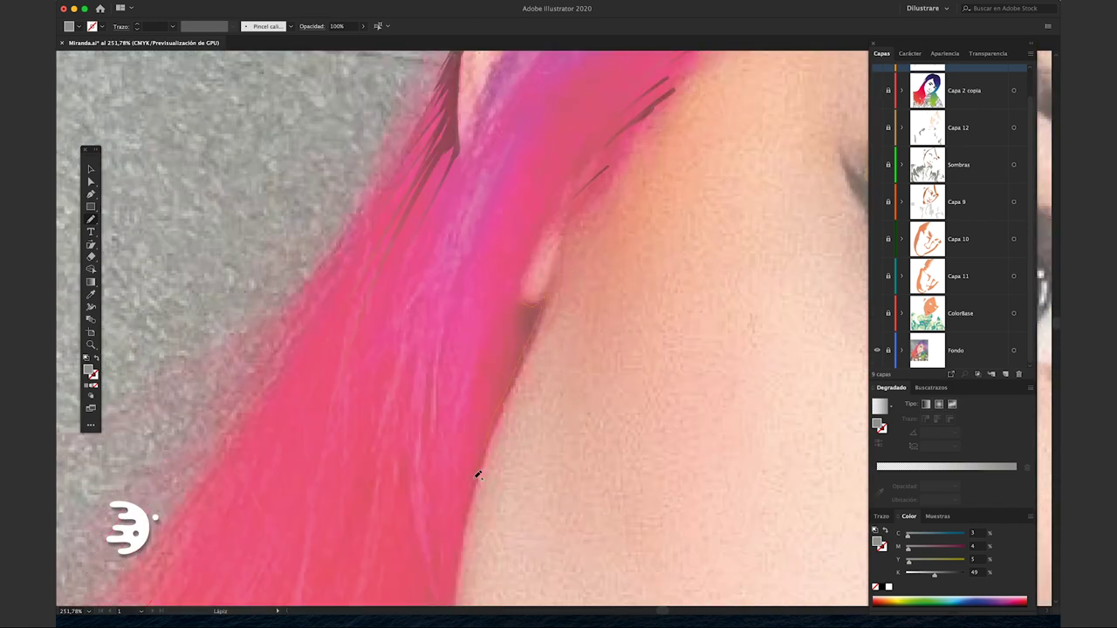
drag(477, 474, 572, 310)
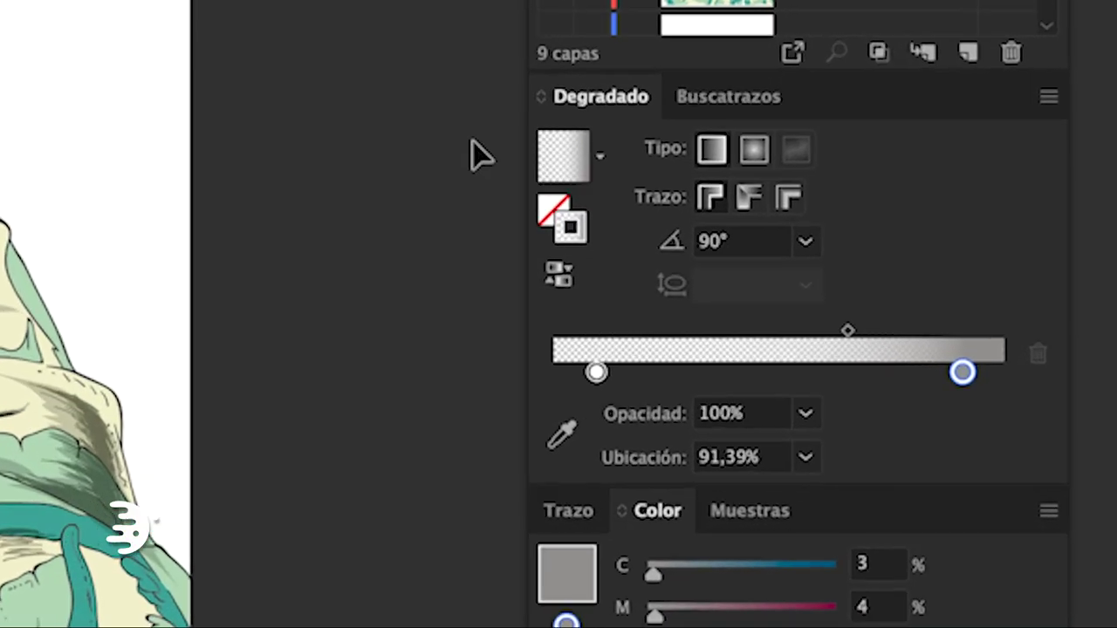
Adjust the gradient: grey stop at about 51%, transparent stop at right end, left stop at 3.76%
click(963, 374)
drag(963, 373, 747, 374)
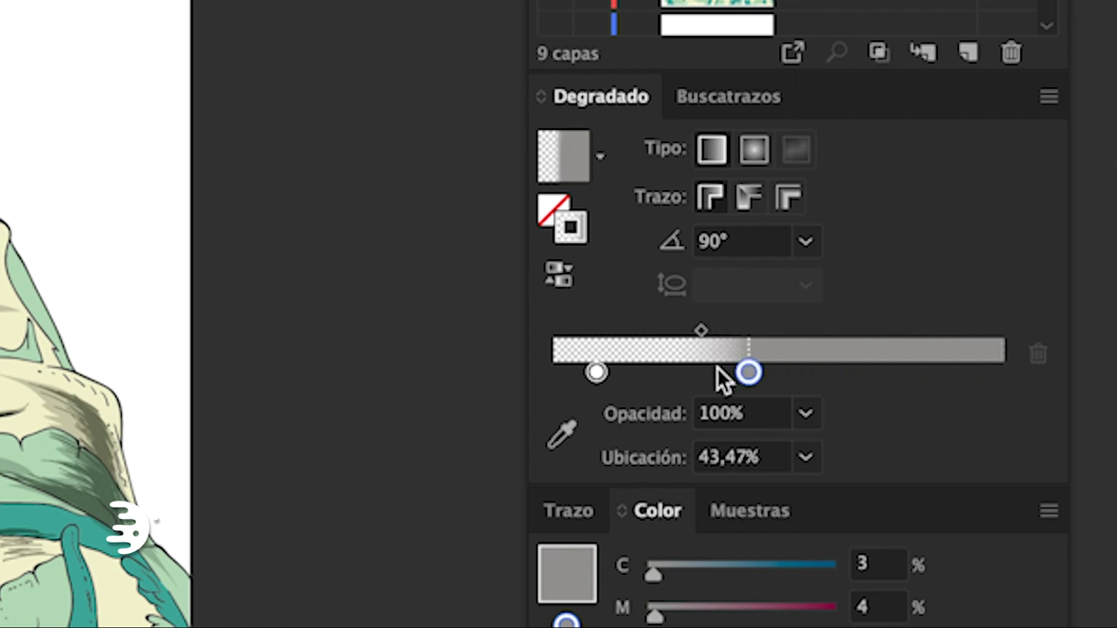
click(564, 383)
drag(567, 374, 999, 374)
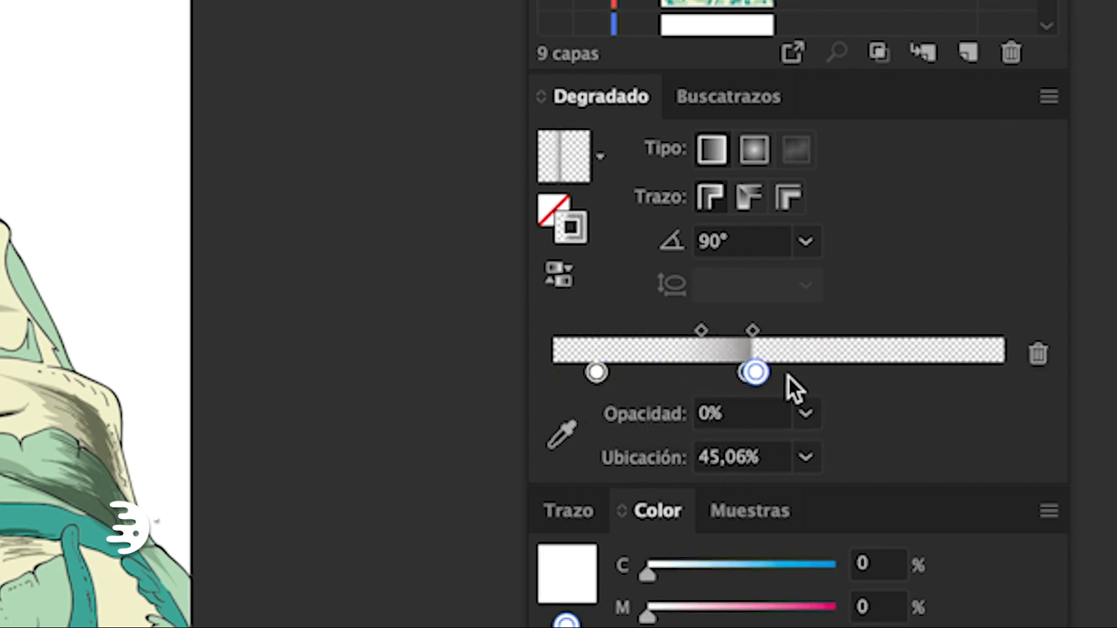
drag(748, 373, 780, 374)
drag(596, 373, 572, 373)
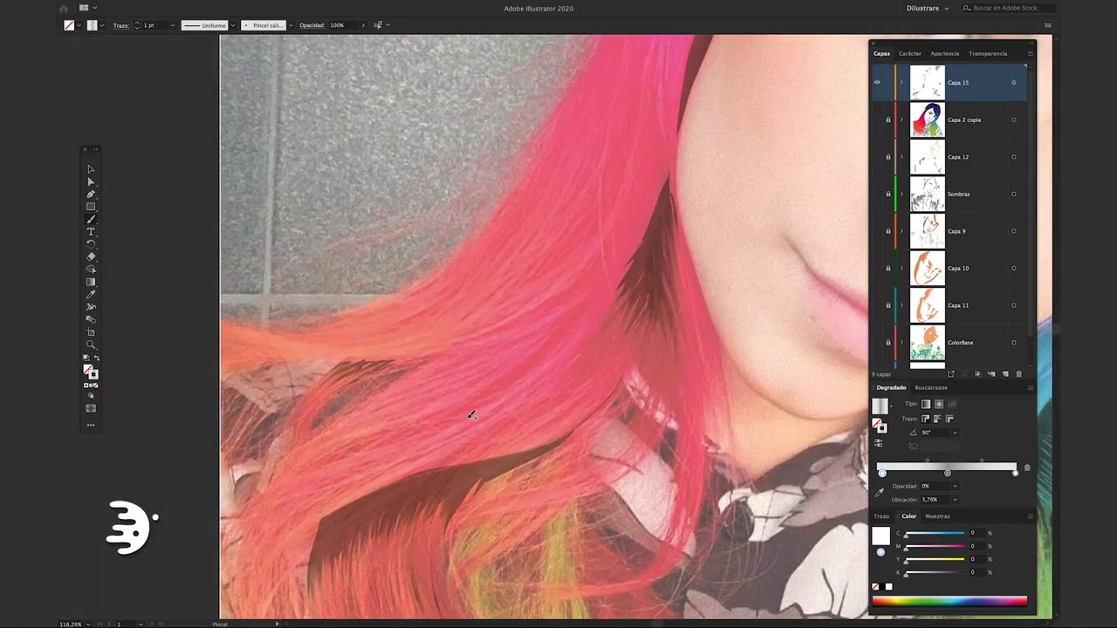
Check the orange hair stroke, then bring the green hair into view
key(v)
click(531, 333)
key(b)
drag(613, 185, 512, 360)
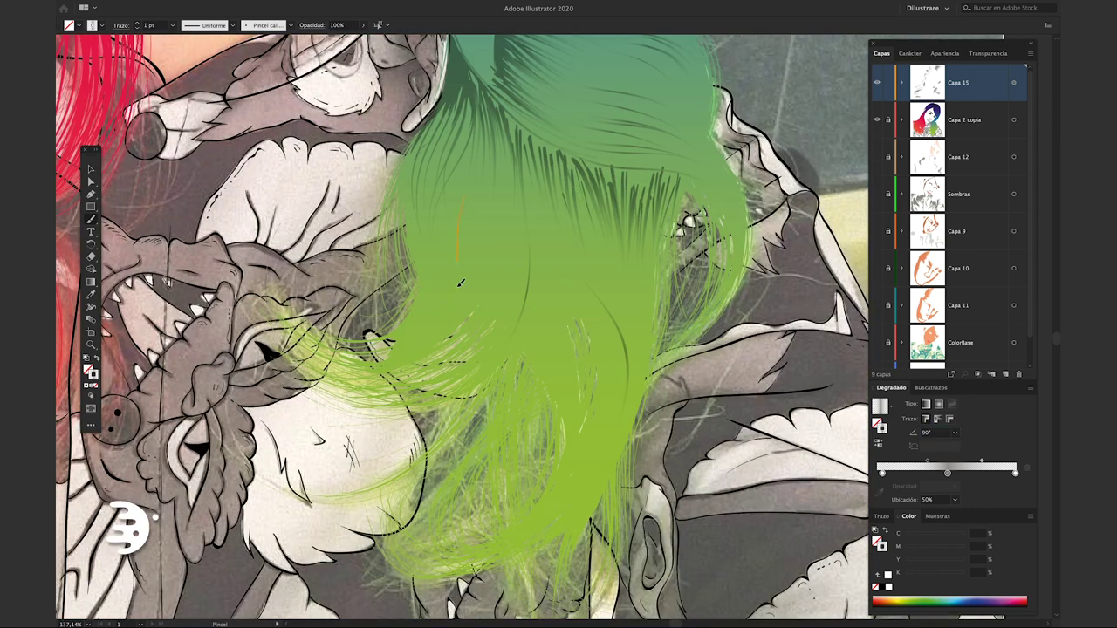
Draw seven thin dark hair strands into the green hair
drag(460, 282, 454, 305)
drag(489, 222, 486, 278)
drag(506, 229, 511, 310)
drag(637, 337, 639, 412)
drag(618, 332, 611, 423)
drag(609, 326, 599, 399)
drag(571, 327, 545, 420)
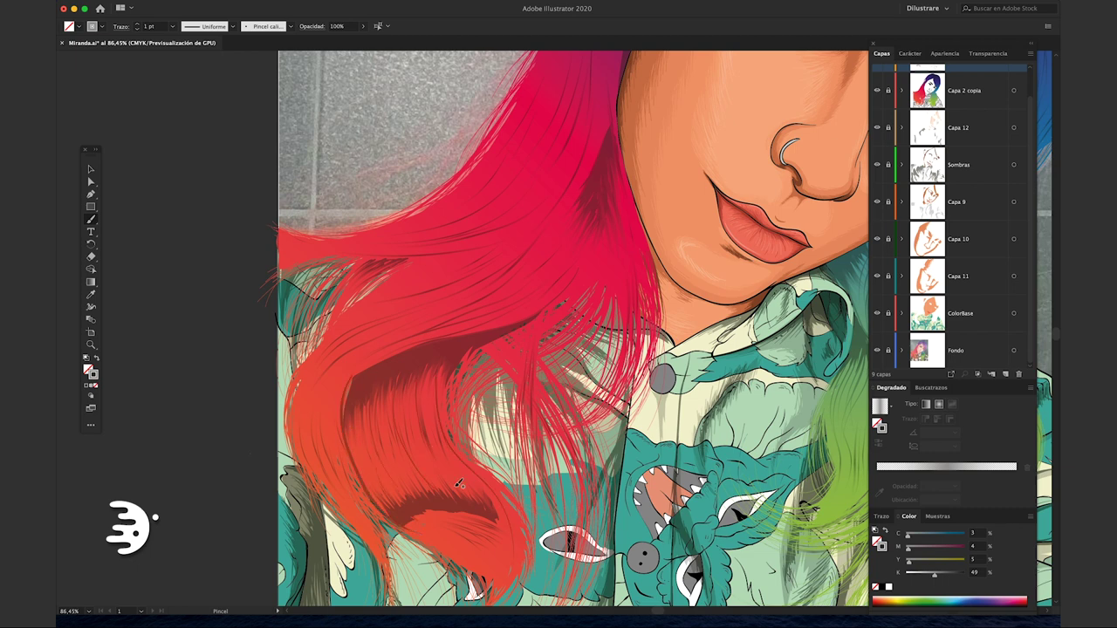
Scroll around the canvas to review the brushed hair strands
scroll(568, 332, up, 5)
scroll(625, 293, up, 5)
scroll(625, 293, down, 2)
scroll(621, 306, down, 4)
scroll(621, 306, left, 3)
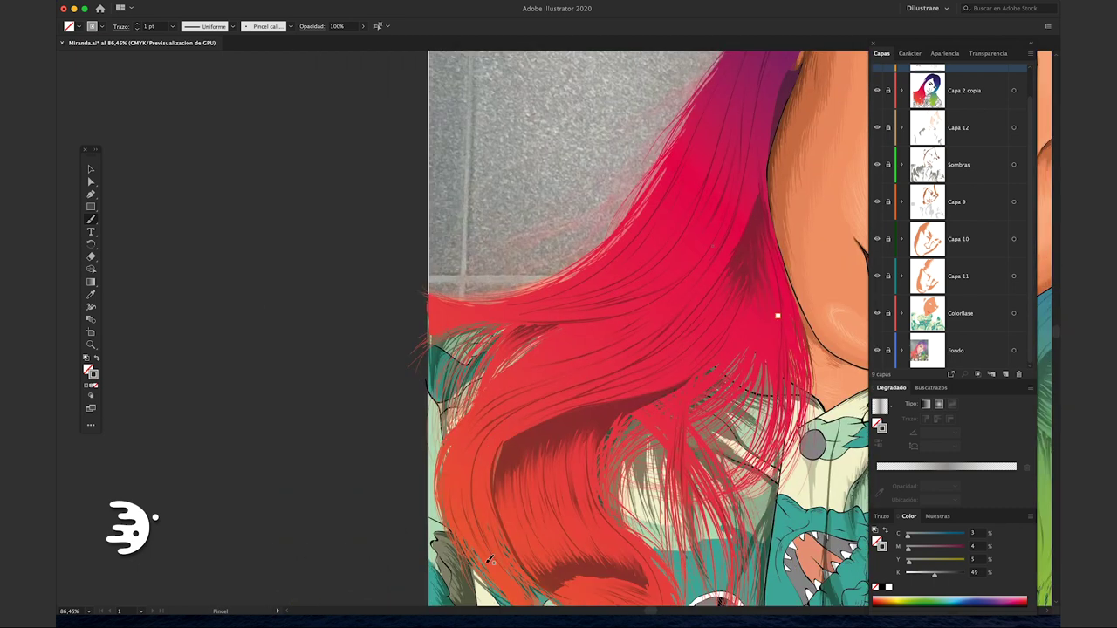
scroll(503, 311, up, 5)
scroll(503, 311, right, 4)
scroll(544, 319, up, 1)
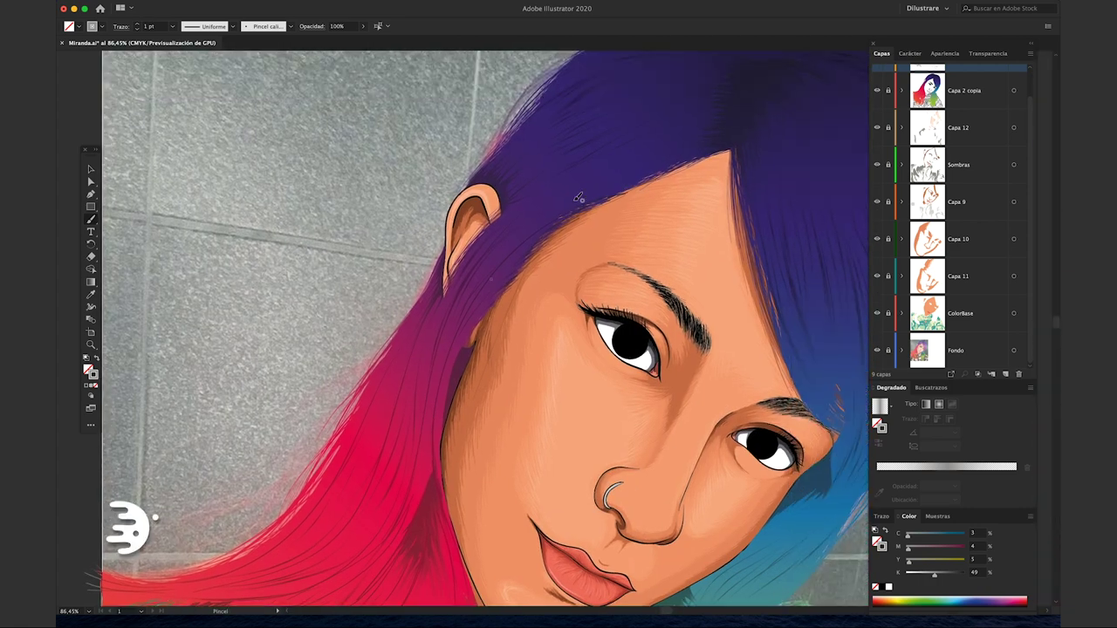
scroll(499, 295, up, 2)
scroll(498, 294, right, 1)
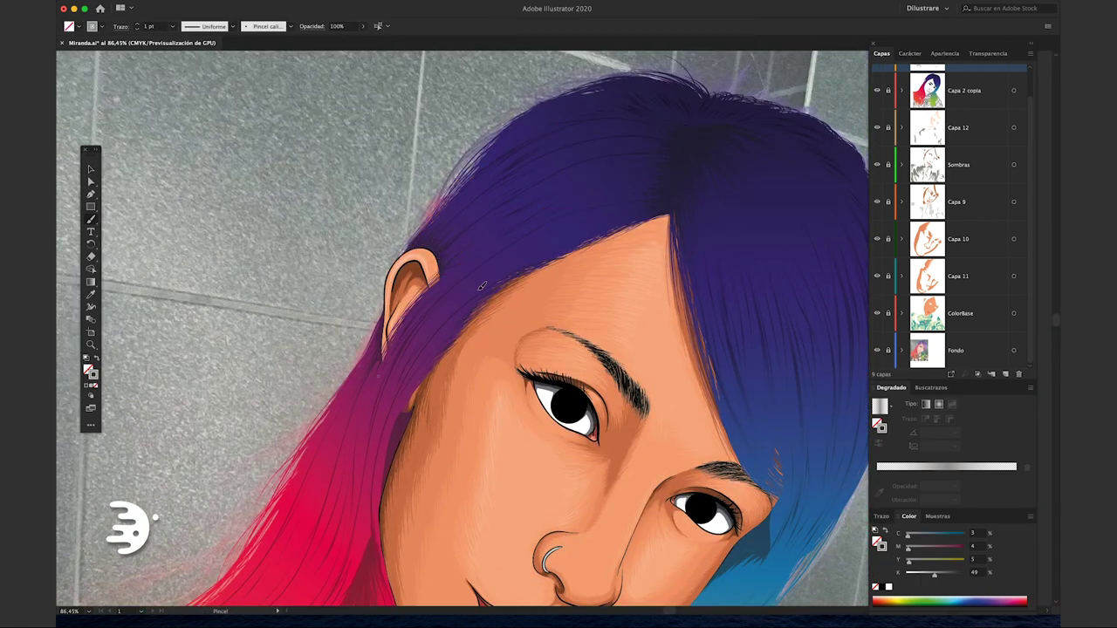
scroll(699, 272, down, 1)
scroll(699, 271, right, 3)
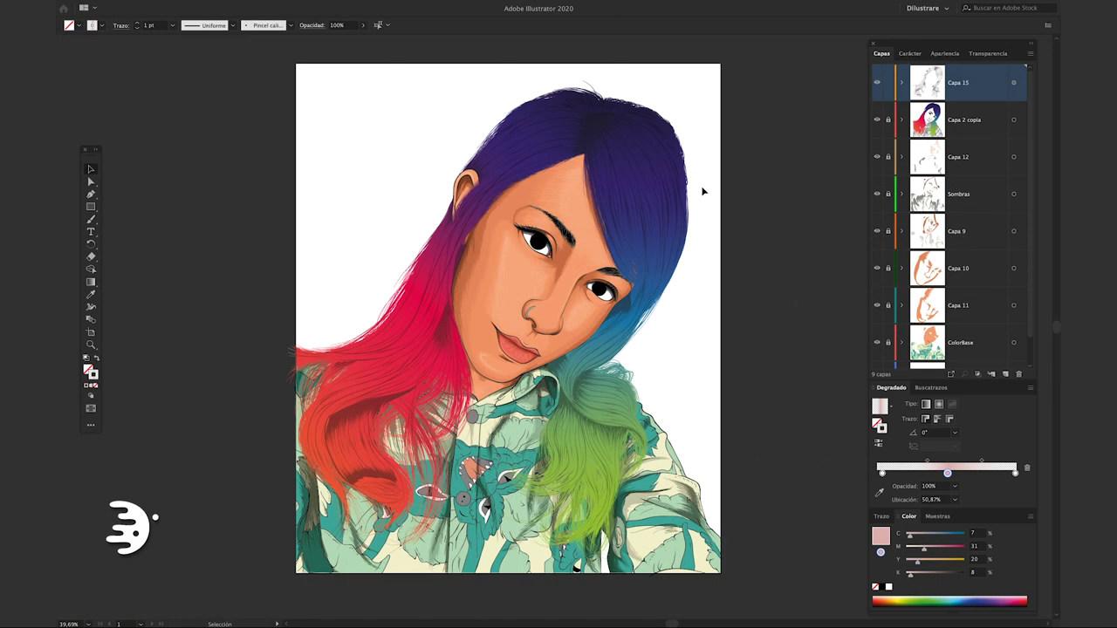
Set Capa 15's hair strokes to 80% opacity and add new layer Capa 16
click(1014, 83)
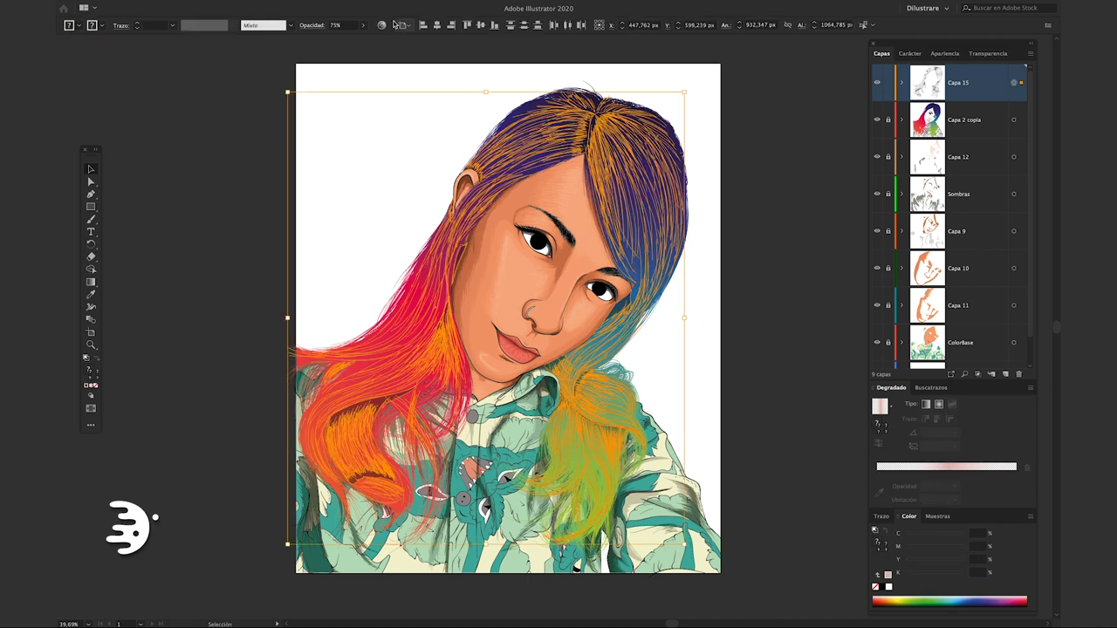
click(347, 24)
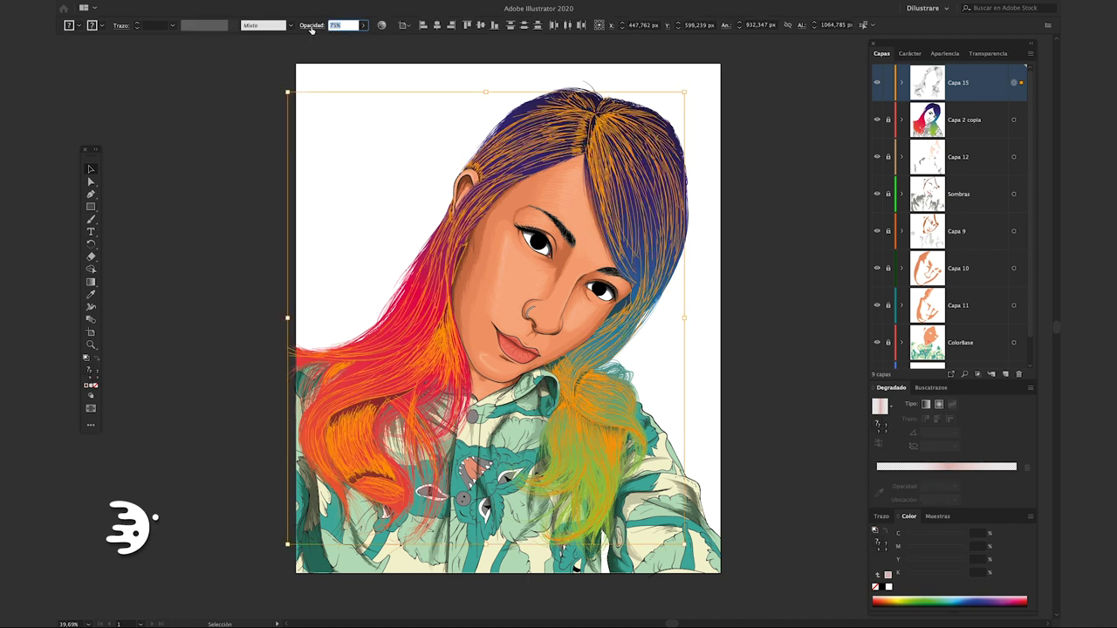
text(80)
key(Return)
click(387, 233)
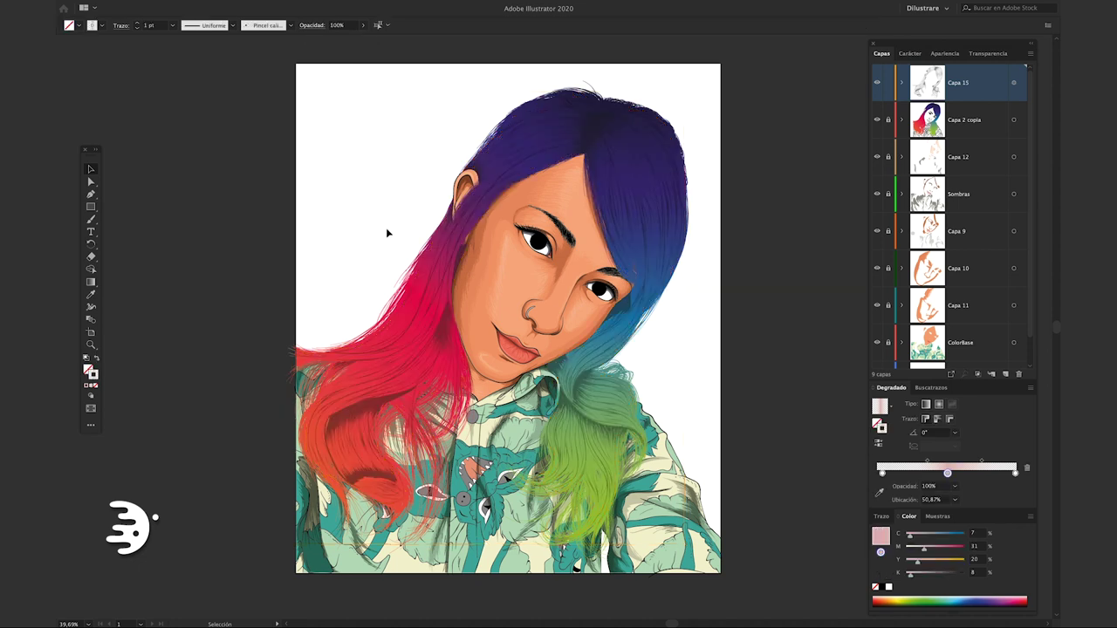
key(ctrl+l)
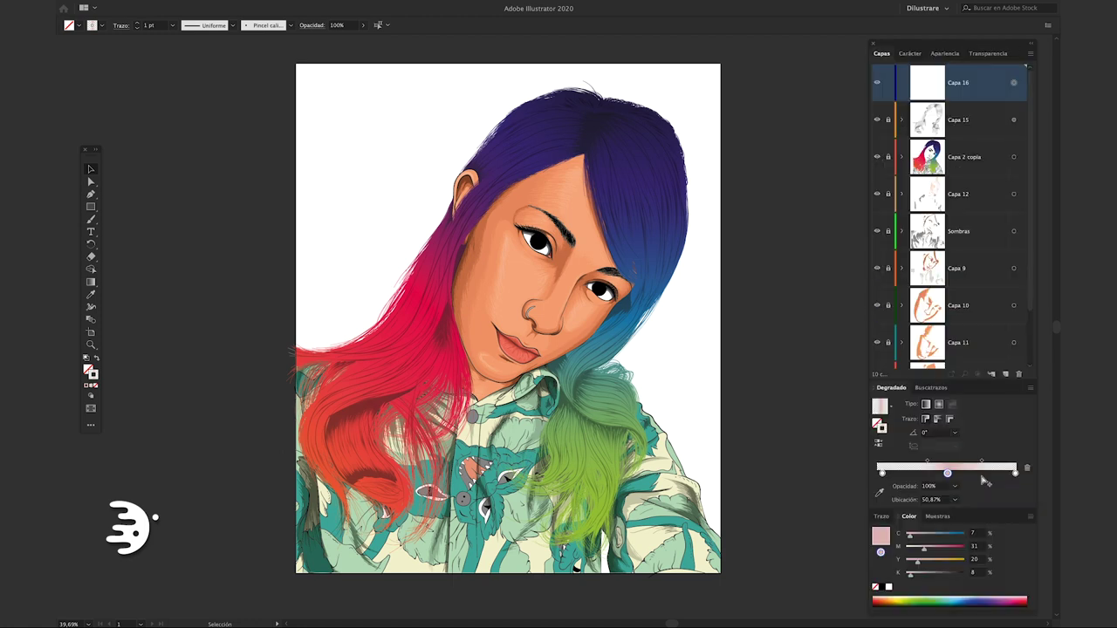
Zoom in on the hair and paint two short strands at the crown
click(950, 474)
scroll(592, 109, up, 4)
key(b)
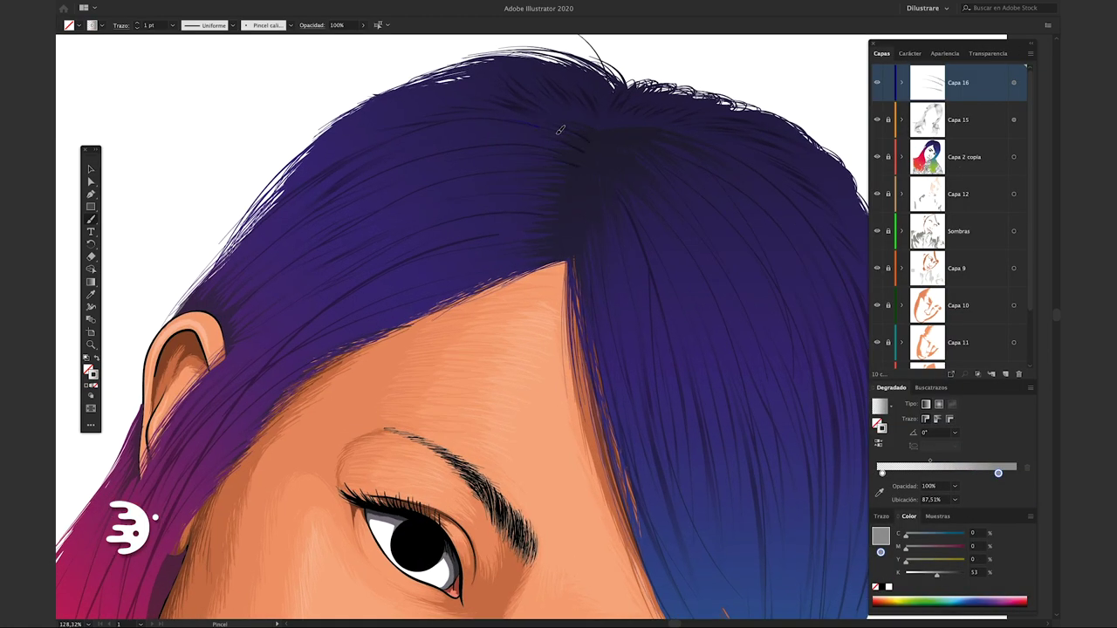
drag(520, 174, 562, 171)
drag(597, 254, 598, 229)
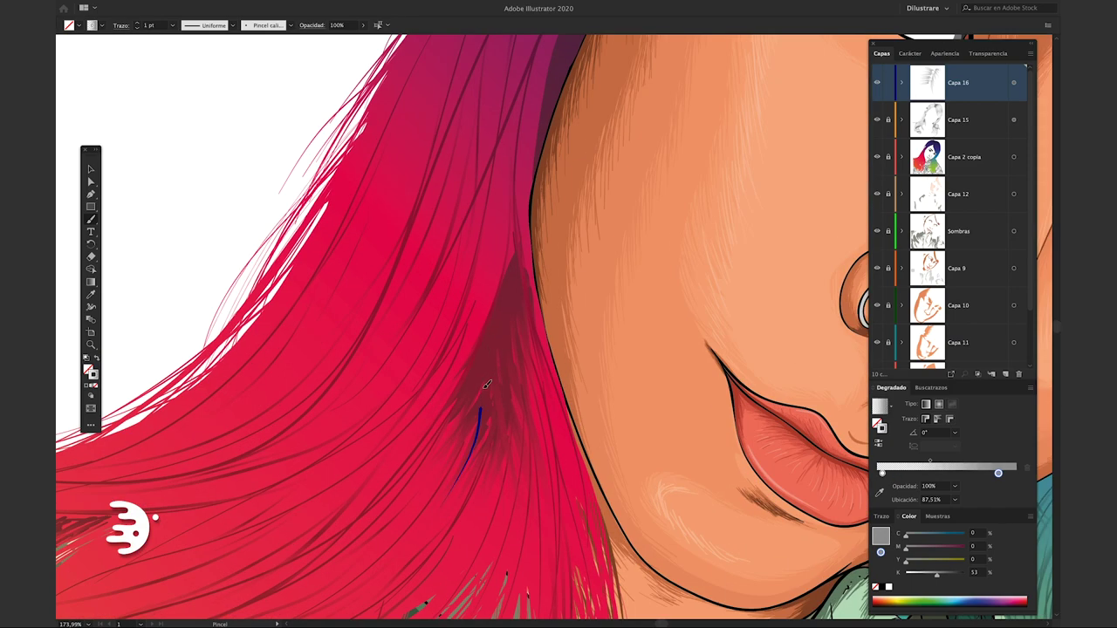
Paint eight dark strands into the red hair's shadow near the neck
drag(498, 440, 498, 325)
drag(515, 382, 519, 267)
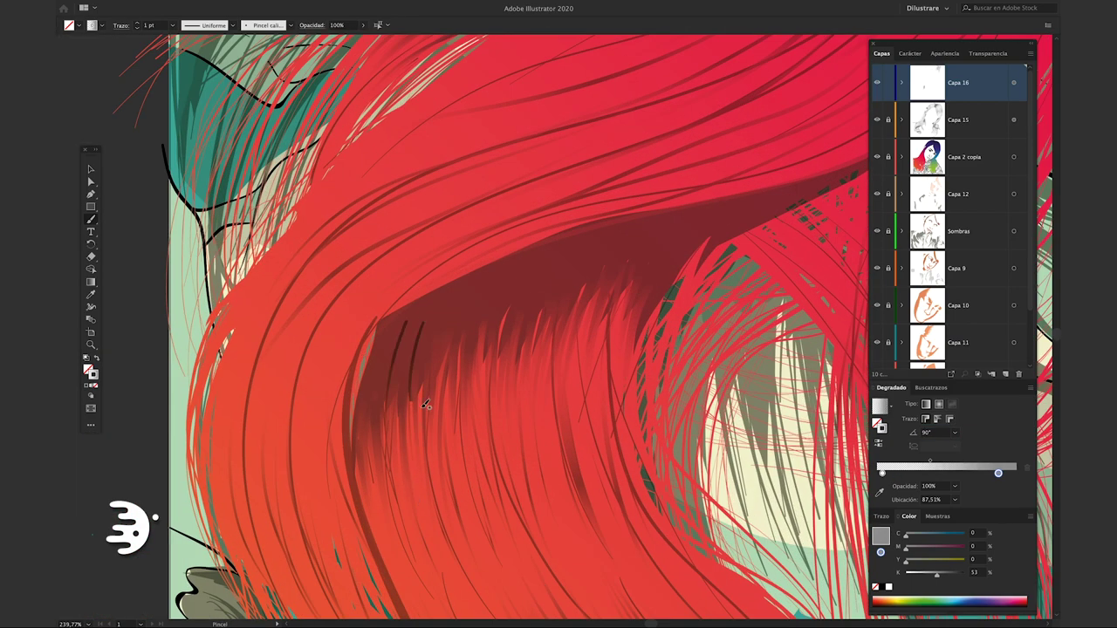
drag(388, 409, 393, 330)
drag(550, 384, 559, 266)
drag(650, 331, 659, 234)
drag(489, 394, 490, 281)
drag(377, 470, 384, 336)
drag(576, 360, 580, 234)
Paint short dark strands along the lower dark band of the hair
drag(532, 481, 494, 427)
drag(635, 503, 611, 463)
drag(497, 475, 470, 437)
drag(436, 493, 391, 437)
drag(466, 478, 429, 431)
mouse_move(651, 515)
mouse_down()
mouse_move(628, 482)
mouse_move(644, 476)
mouse_up()
drag(491, 485, 449, 431)
drag(403, 492, 357, 421)
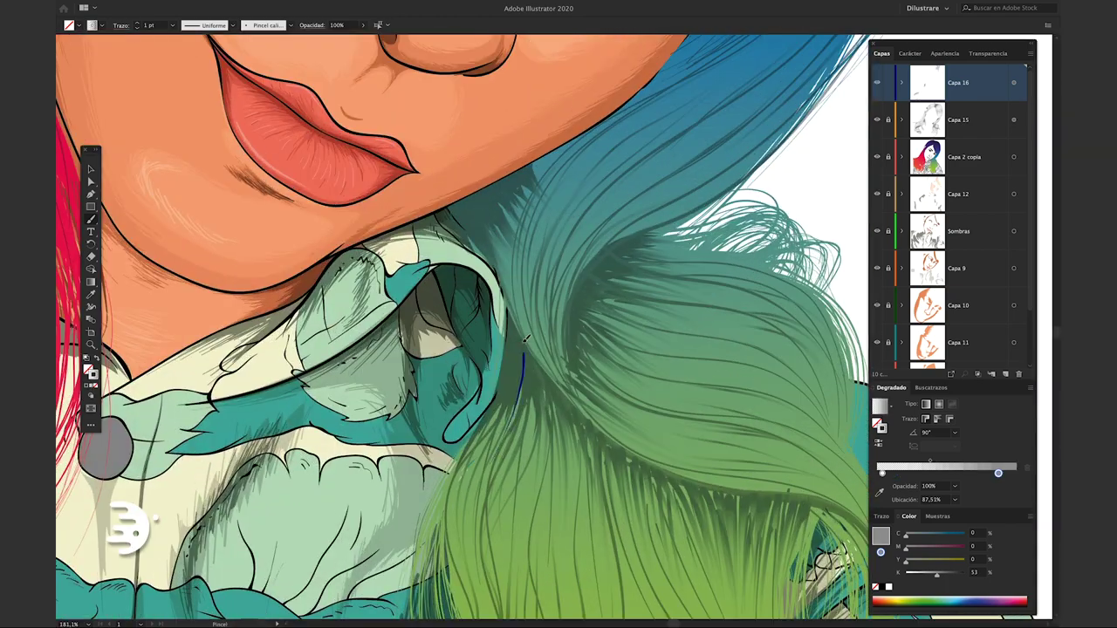
Paint three dark strands into the green hair and add new layer Capa 17
drag(525, 338, 526, 332)
drag(515, 410, 522, 331)
drag(577, 360, 588, 307)
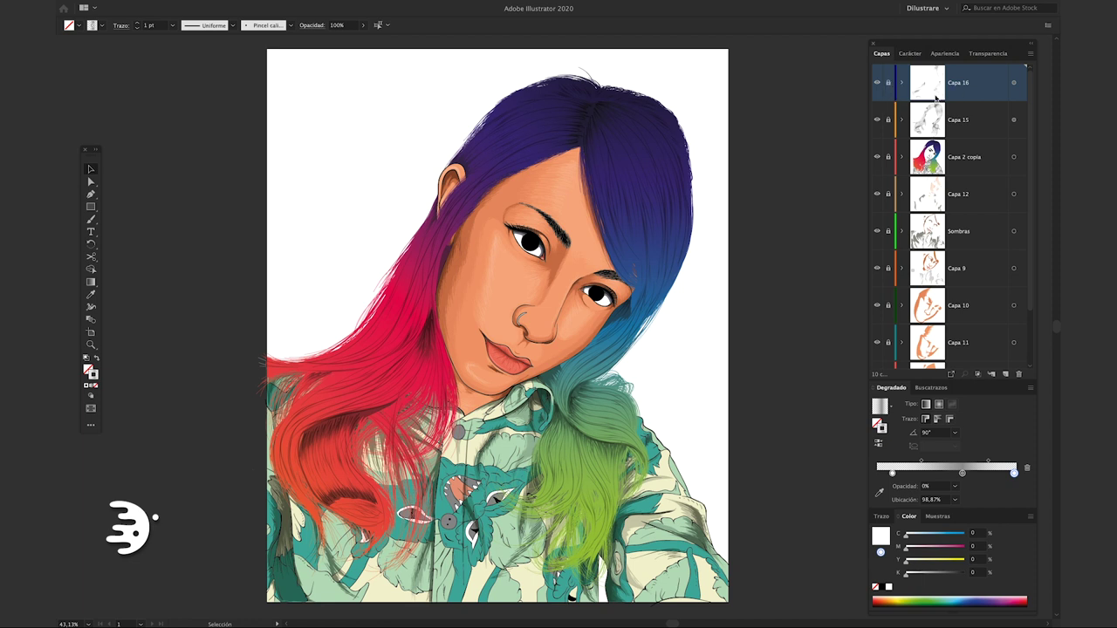
click(1001, 377)
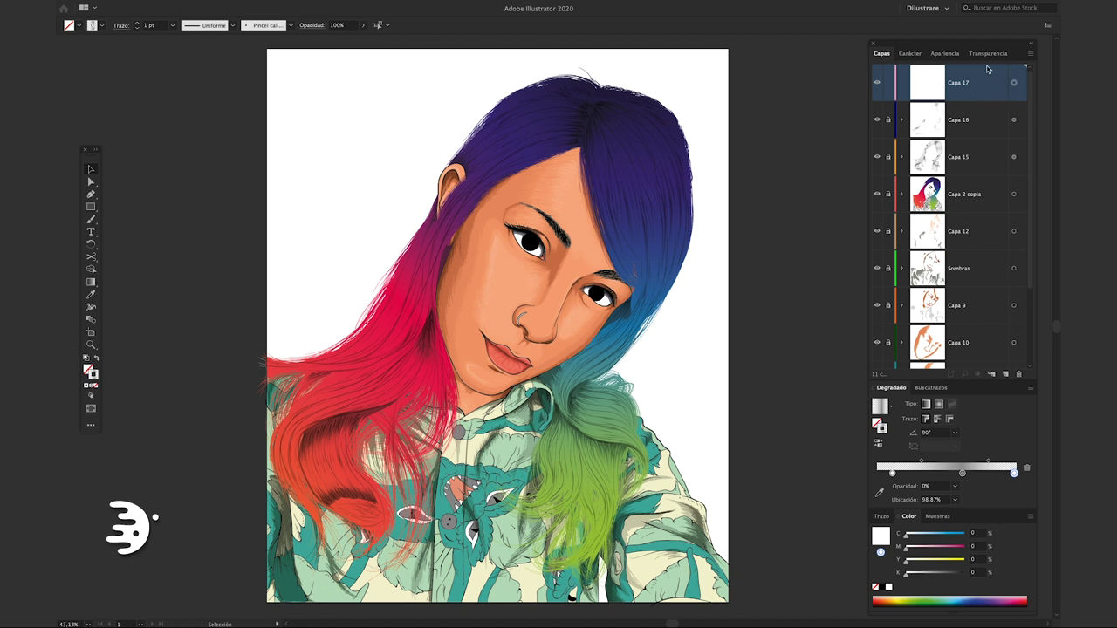
Set the new layer's blend mode to Trama with 65% opacity
click(945, 54)
click(990, 53)
click(898, 69)
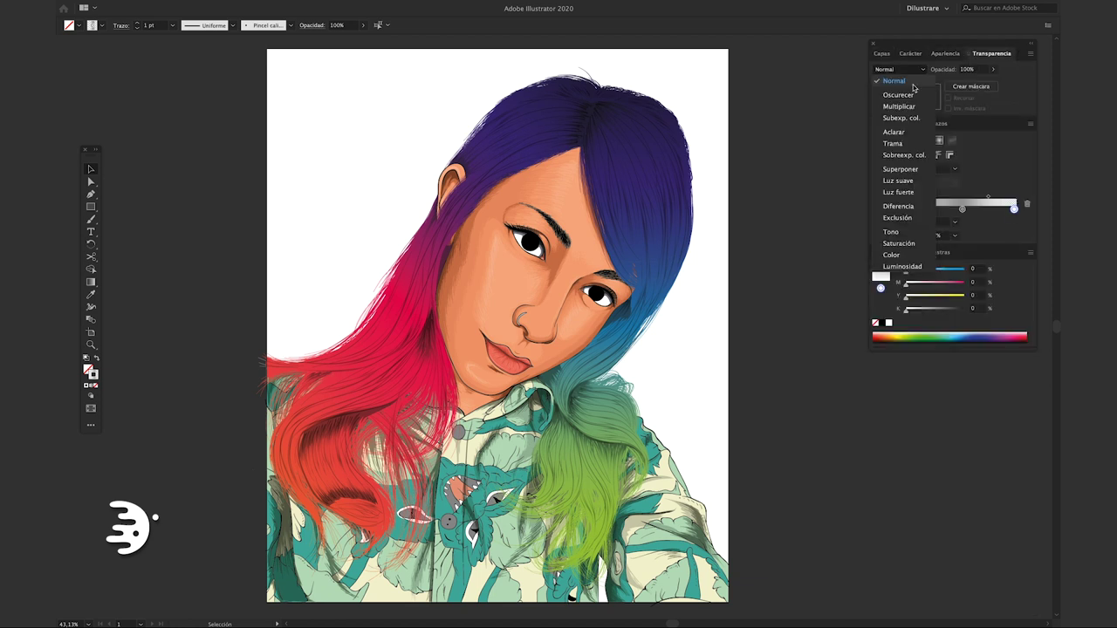
click(904, 143)
click(975, 72)
text(65)
key(Return)
Set the gradient stop's opacity to 100%
click(880, 54)
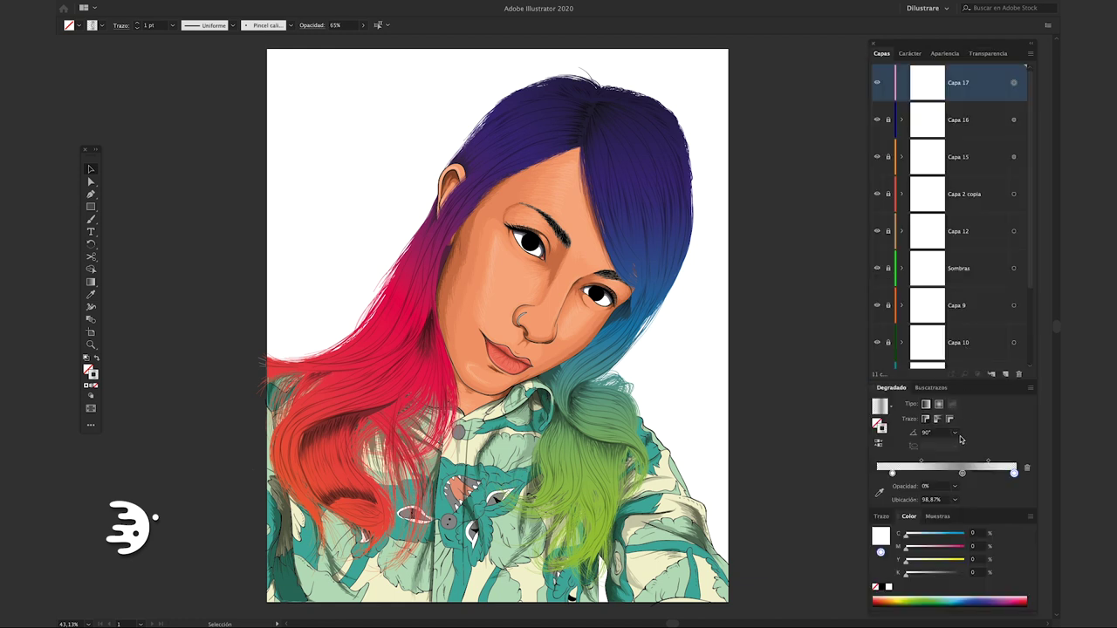
click(954, 486)
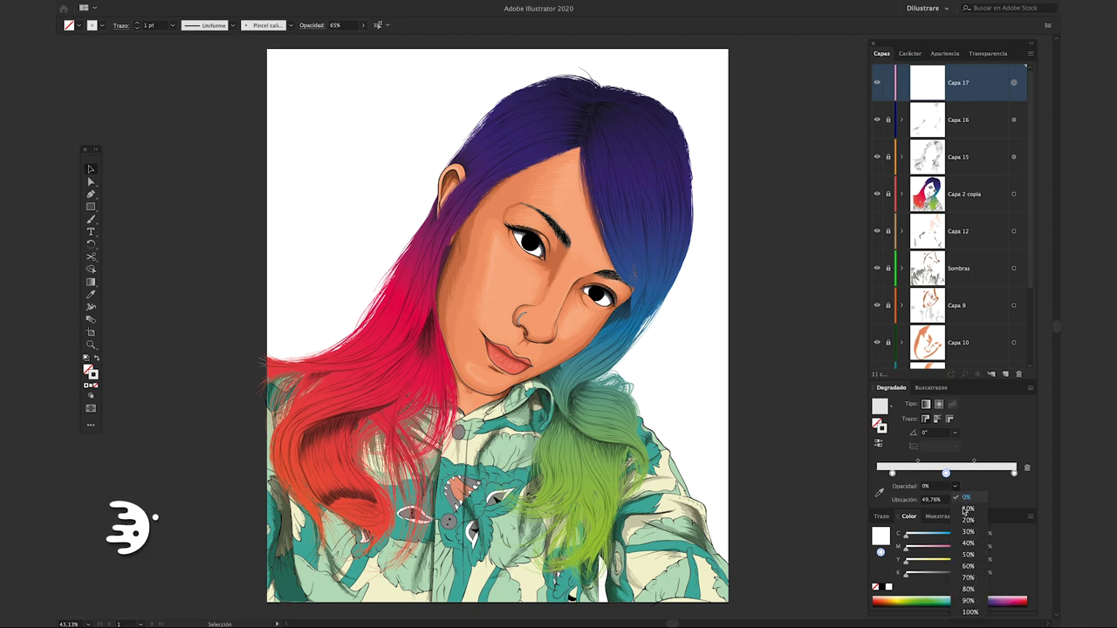
click(951, 561)
scroll(503, 332, up, 5)
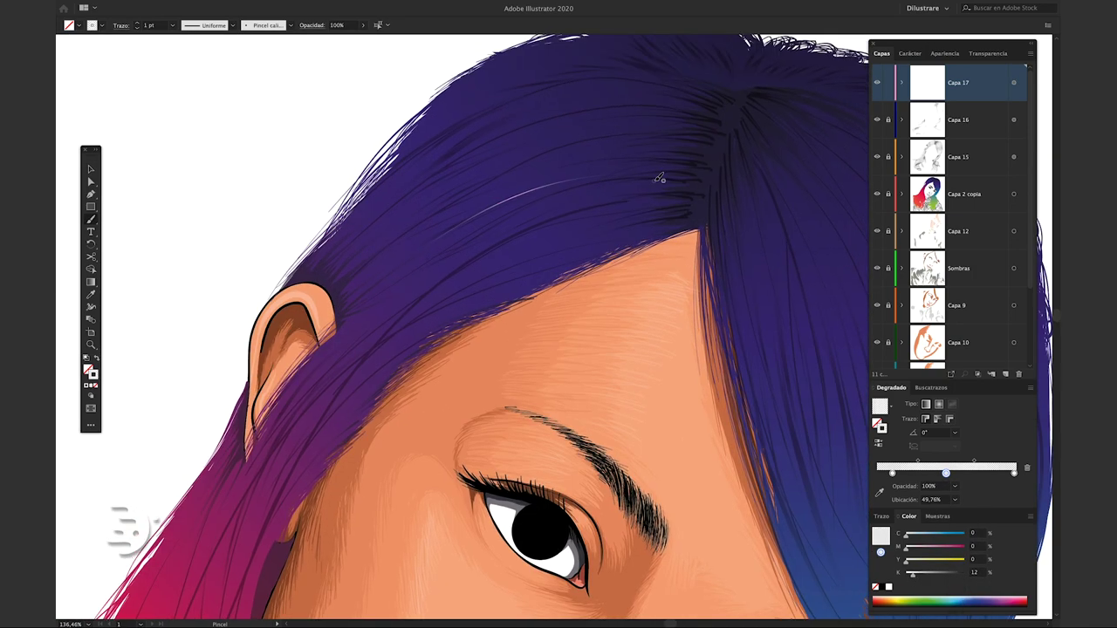
Switch to the Paintbrush and bring the purple crown of the hair into view
scroll(503, 331, up, 2)
key(b)
scroll(503, 331, up, 2)
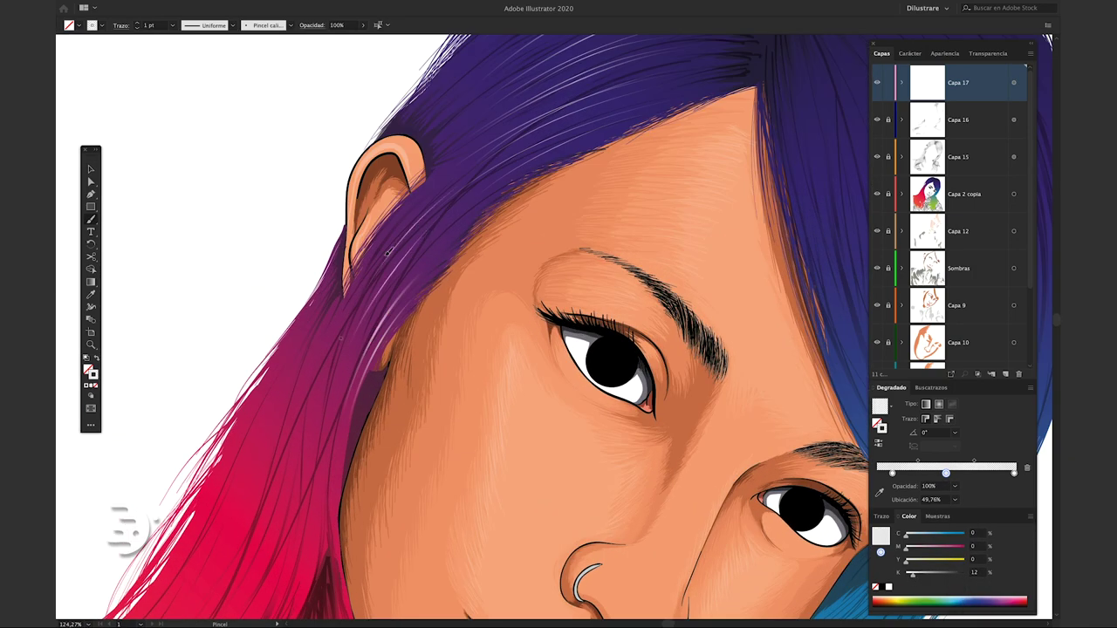
scroll(346, 465, down, 5)
scroll(346, 465, down, 2)
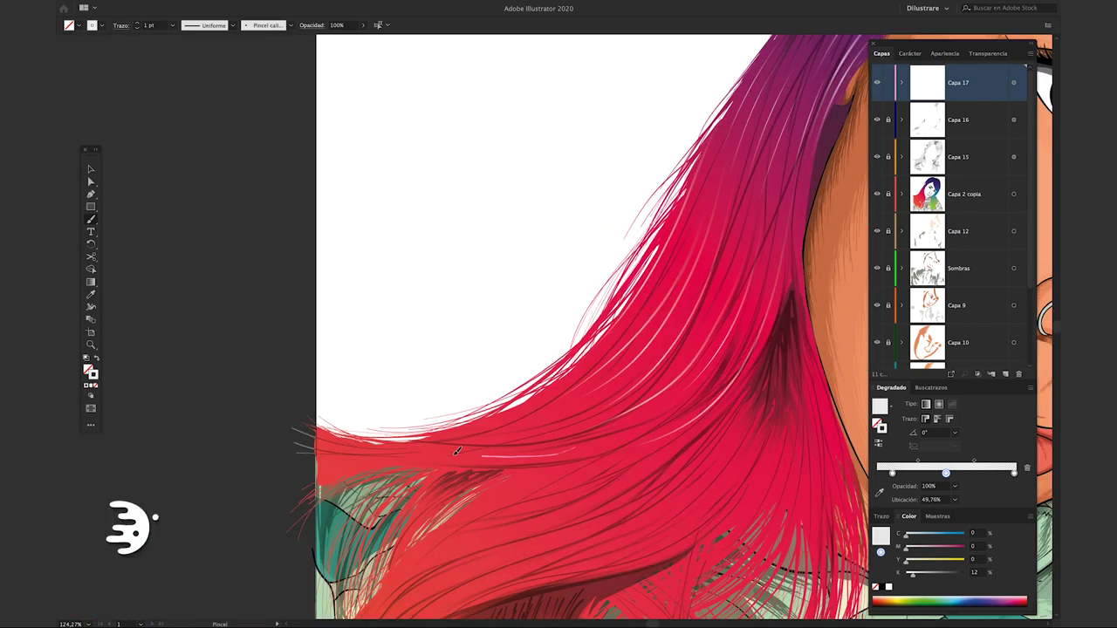
scroll(579, 444, down, 3)
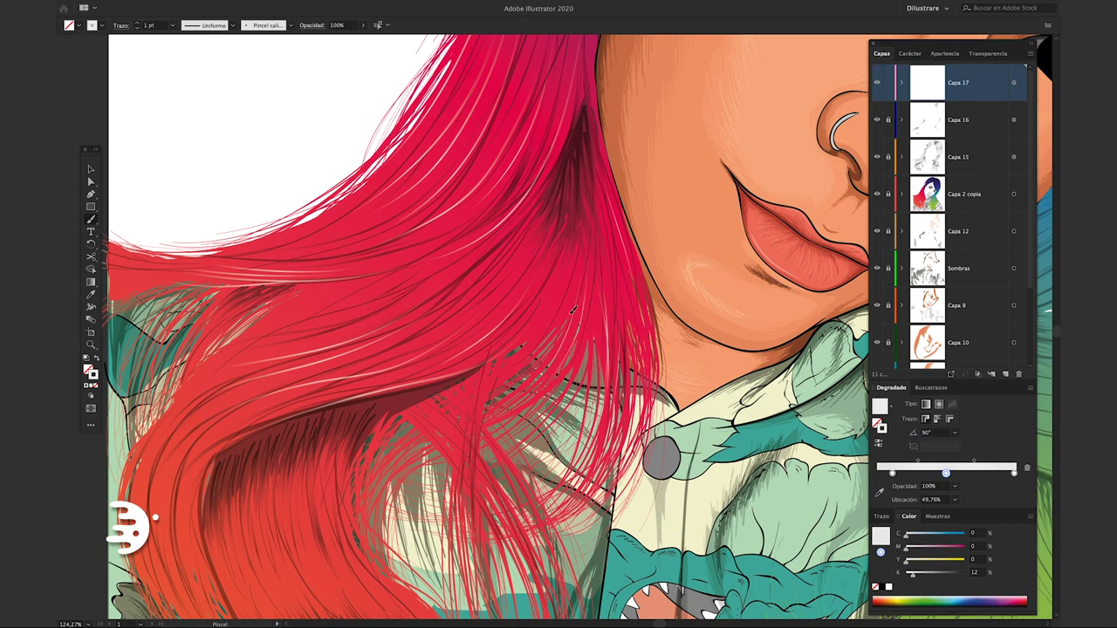
scroll(831, 499, down, 3)
scroll(830, 499, down, 1)
scroll(272, 296, left, 2)
scroll(271, 297, down, 3)
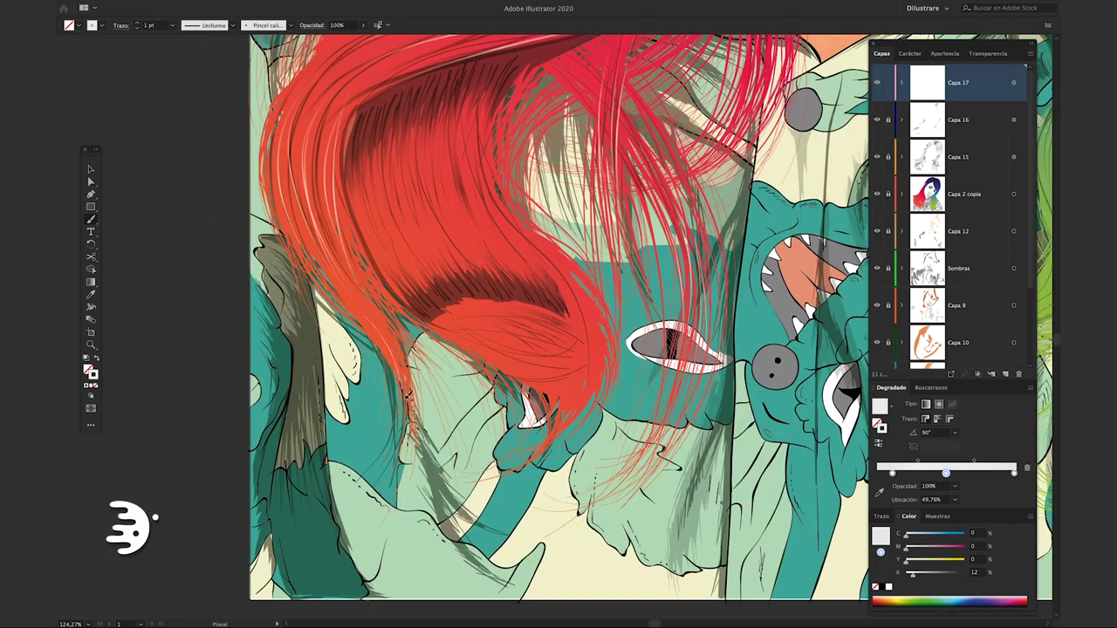
scroll(384, 349, up, 2)
scroll(384, 349, right, 1)
scroll(456, 331, down, 1)
scroll(456, 331, right, 1)
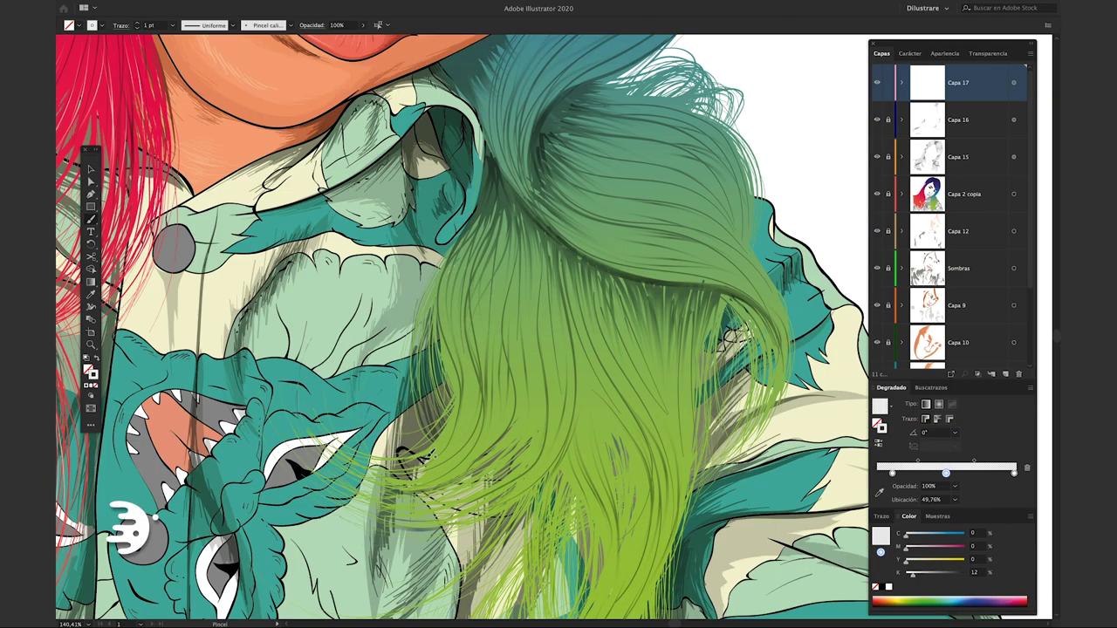
scroll(465, 359, down, 2)
scroll(464, 359, right, 1)
scroll(464, 359, down, 2)
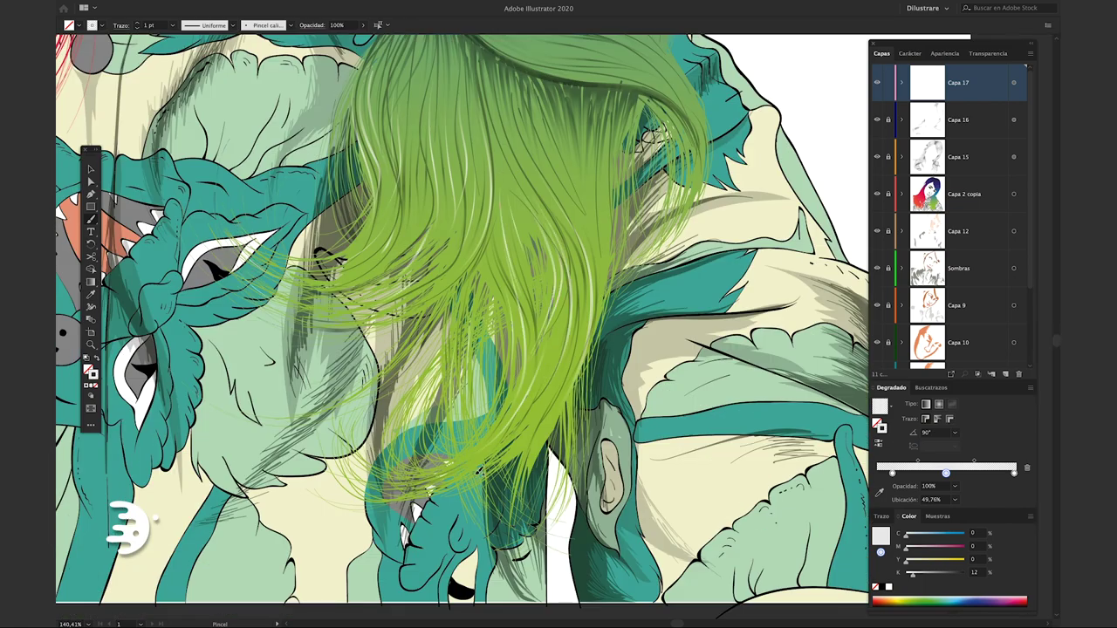
scroll(490, 212, up, 3)
scroll(489, 212, up, 2)
scroll(489, 212, up, 1)
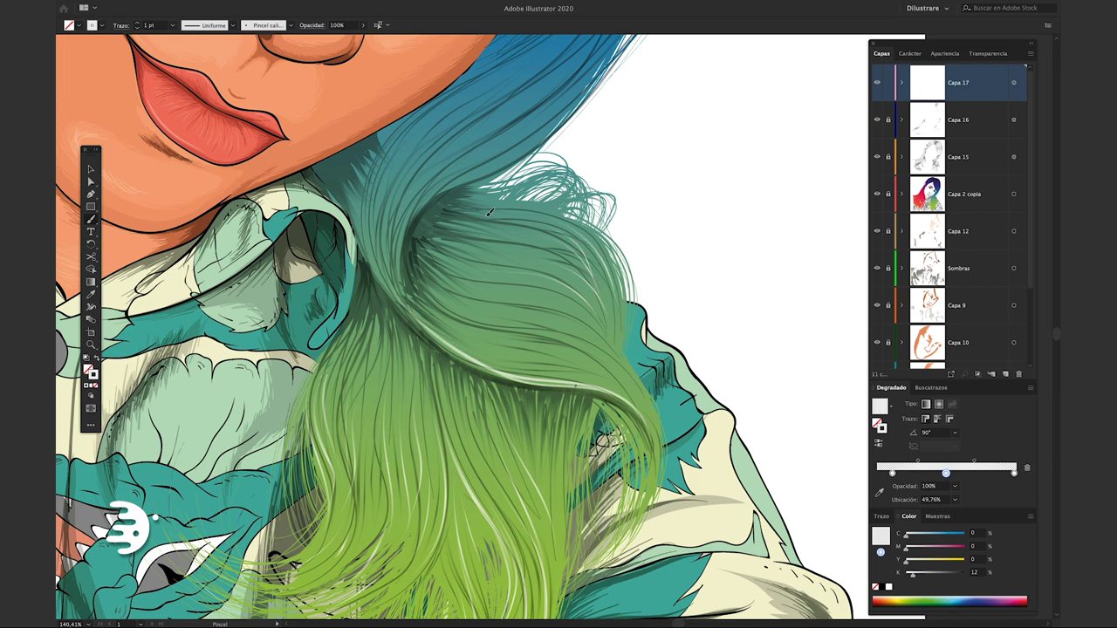
key(space)
scroll(420, 318, up, 5)
scroll(420, 318, right, 2)
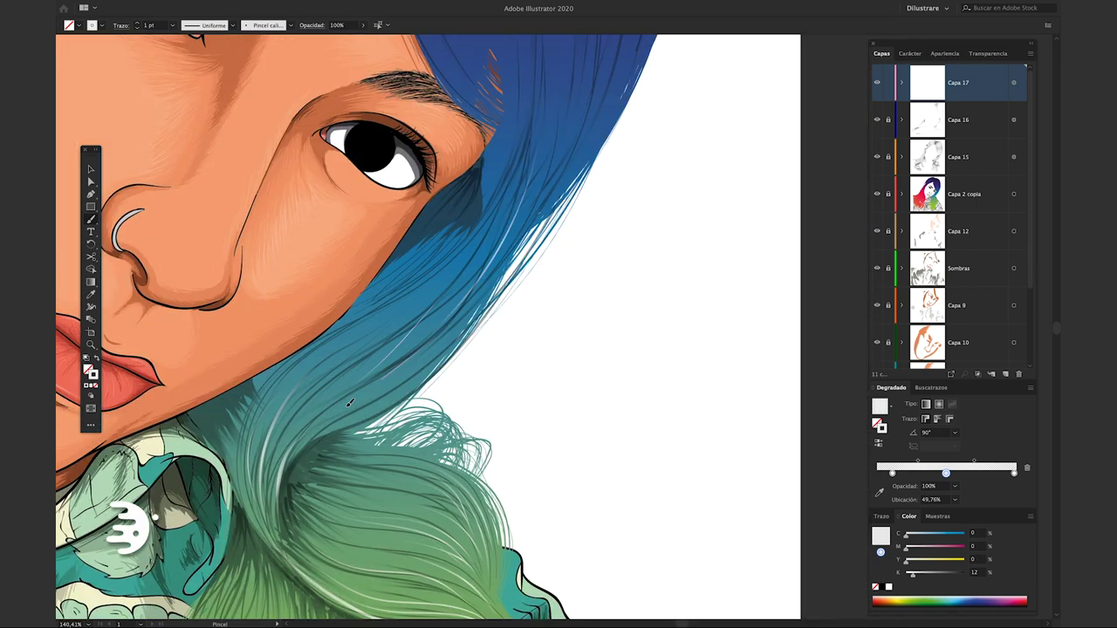
scroll(420, 349, up, 5)
scroll(420, 349, right, 3)
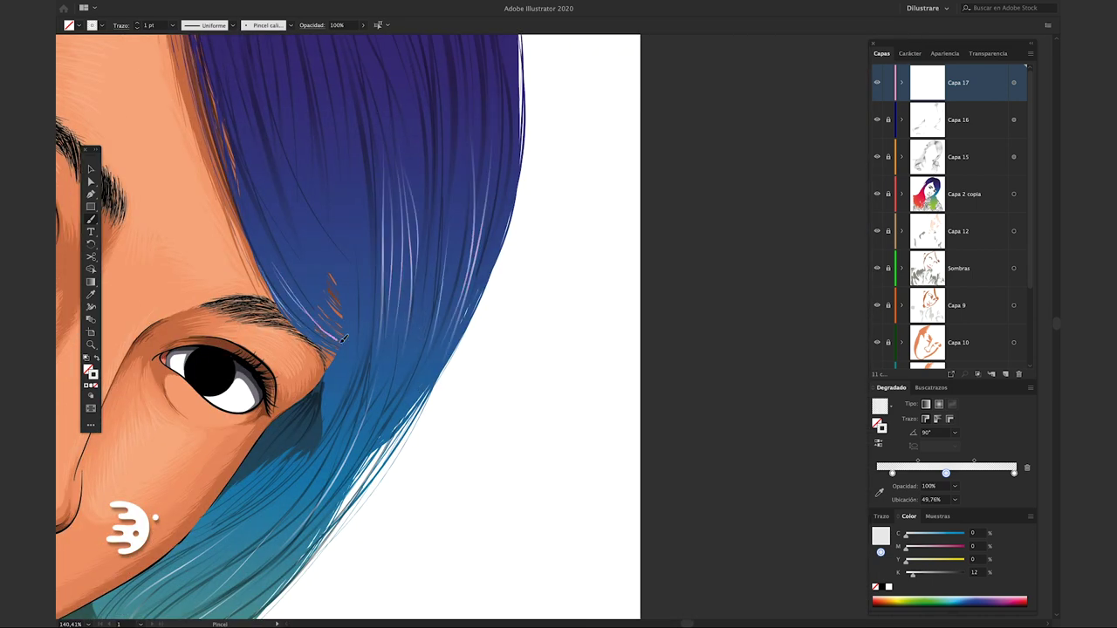
scroll(271, 250, up, 5)
scroll(271, 250, left, 3)
scroll(454, 349, up, 2)
scroll(454, 349, right, 2)
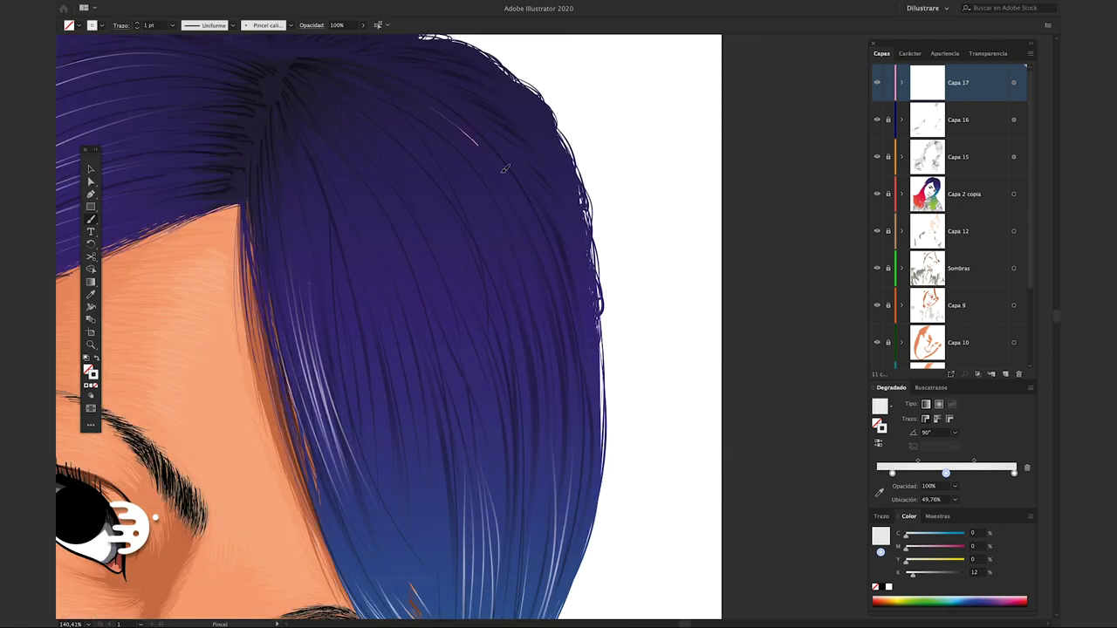
Paint six light highlight strands across the purple crown, then zoom out to the whole portrait
drag(549, 367, 494, 174)
drag(506, 388, 435, 203)
drag(480, 240, 419, 441)
drag(432, 166, 349, 458)
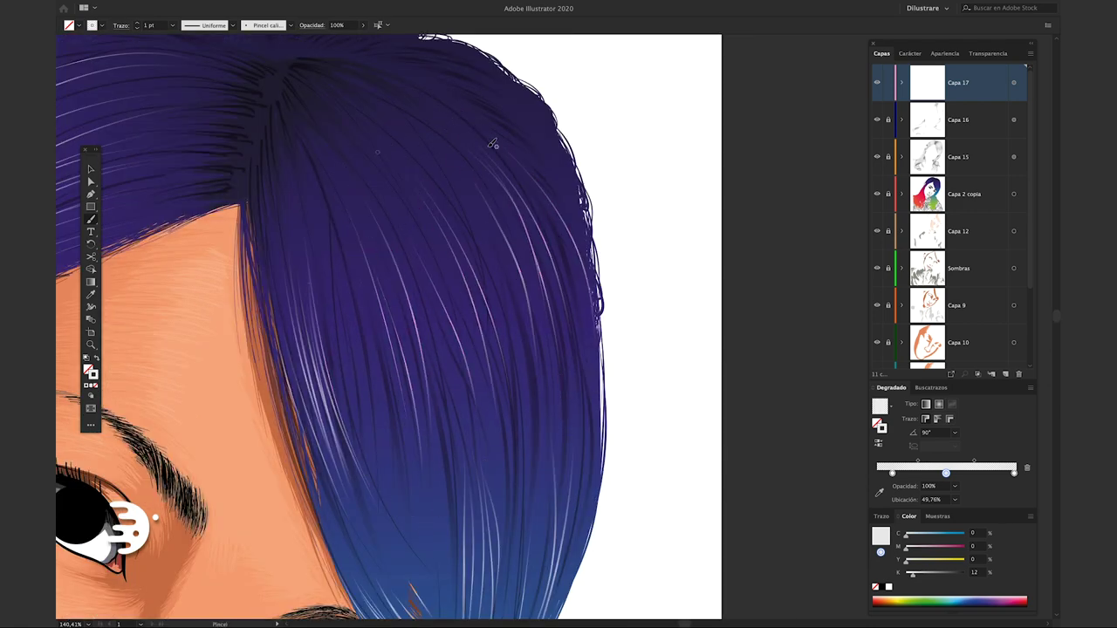
drag(534, 188, 467, 476)
drag(450, 238, 397, 476)
key(v)
key(ctrl+0)
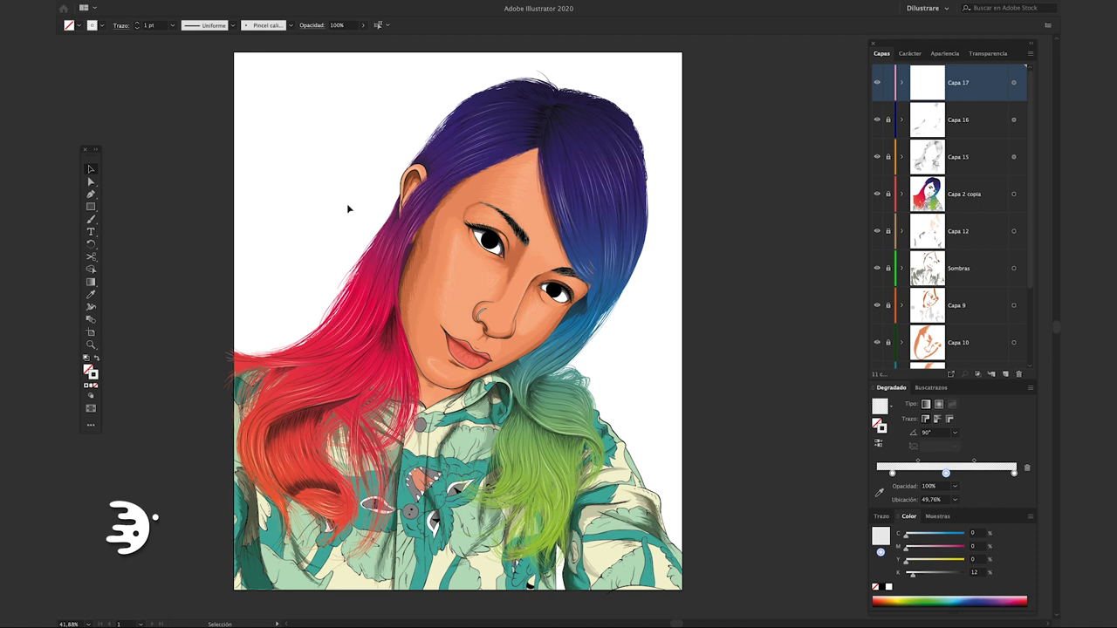
Show the Fondo reference photo and move it beside the portrait
scroll(943, 262, down, 5)
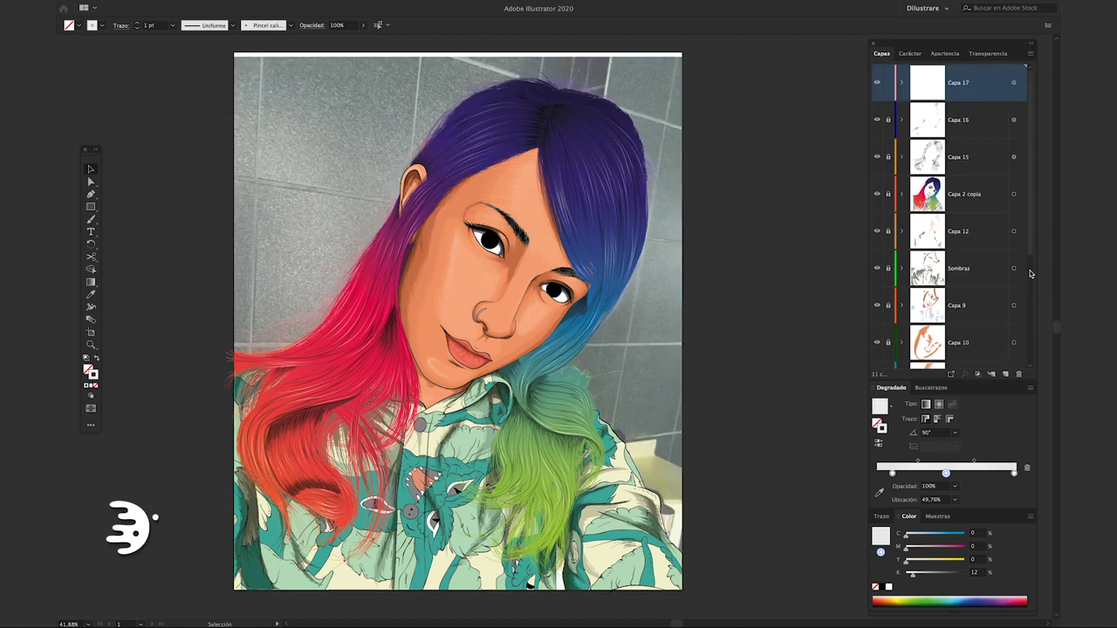
click(877, 312)
drag(577, 283, 362, 271)
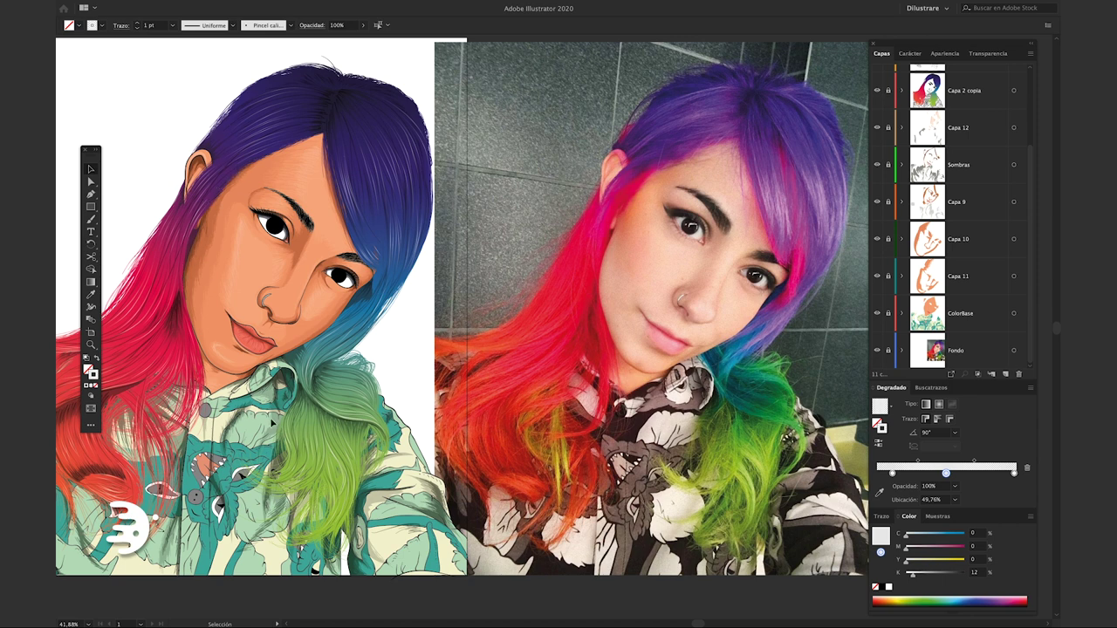
scroll(904, 159, up, 3)
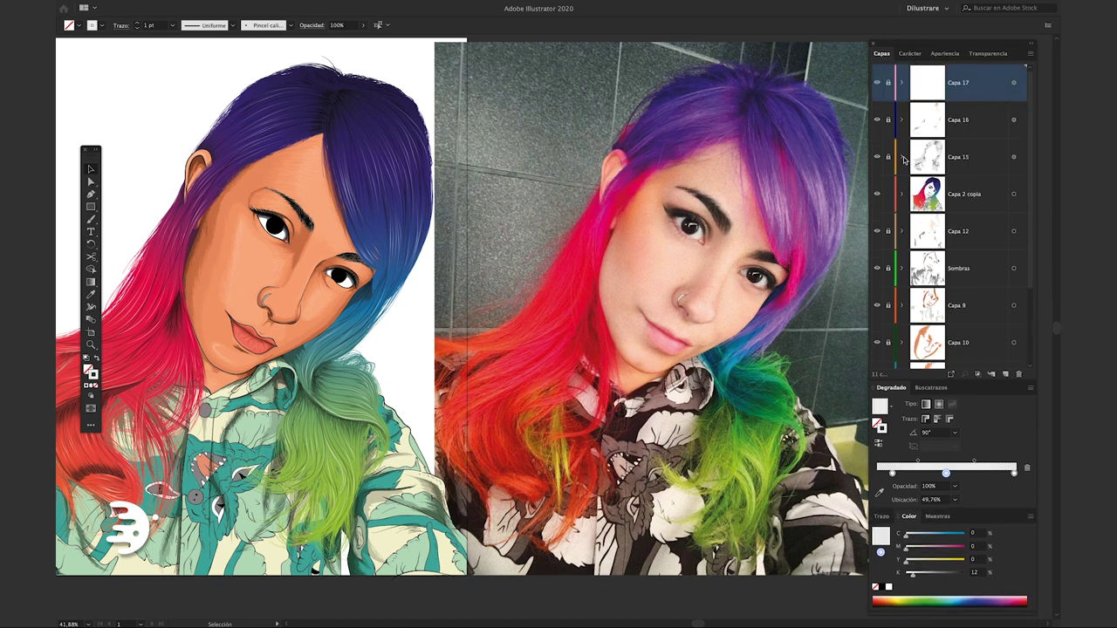
click(426, 244)
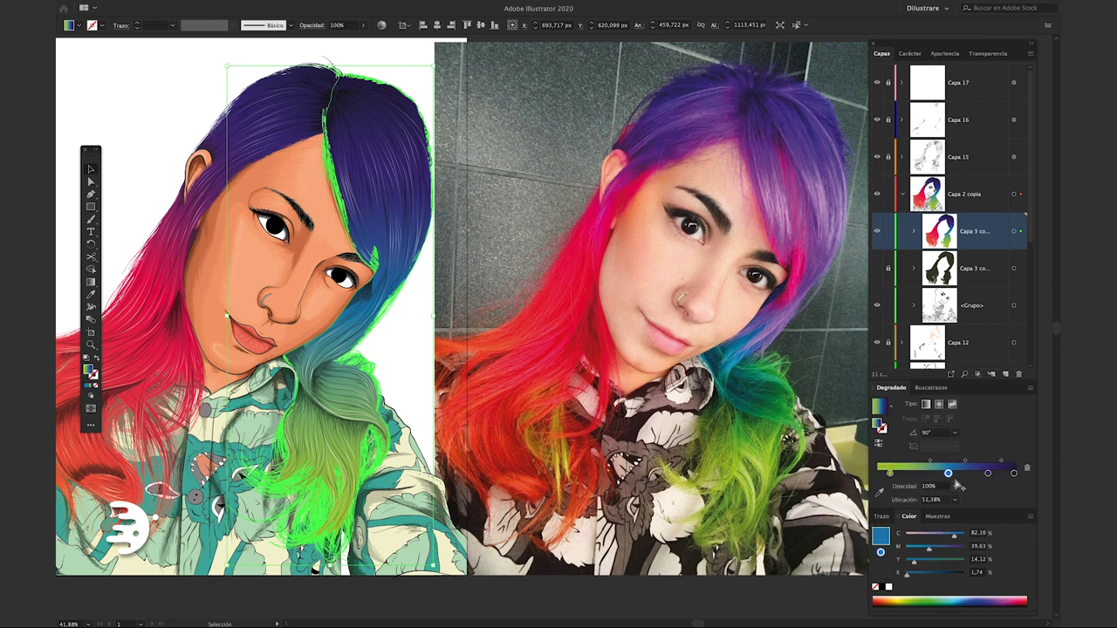
click(851, 535)
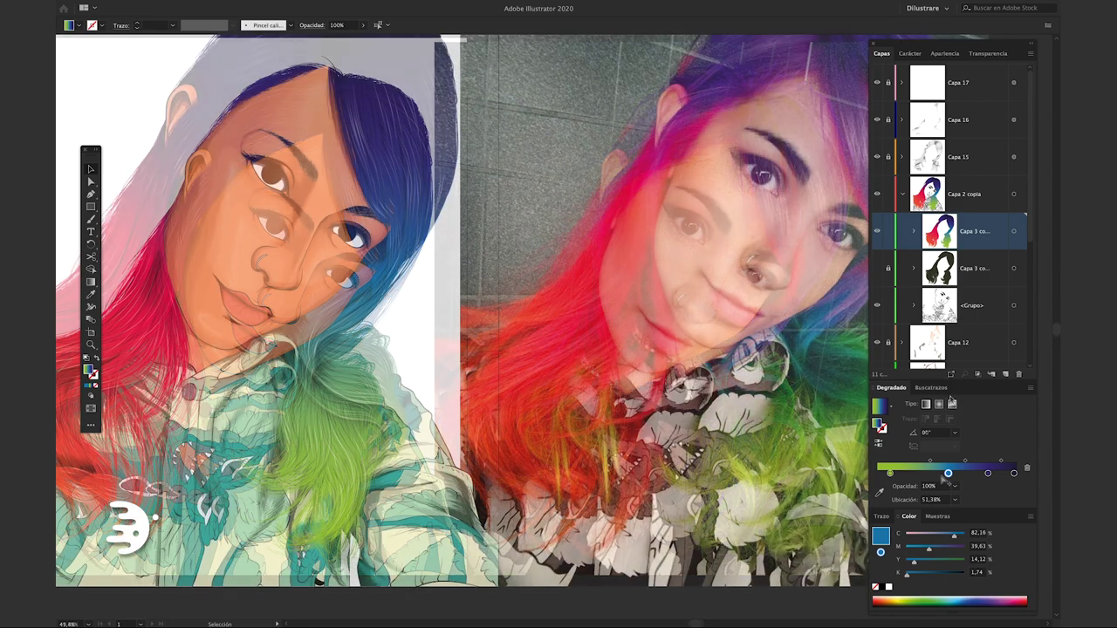
Remove the dark gradient stops and set the blue end stop to 10% opacity
key(Delete)
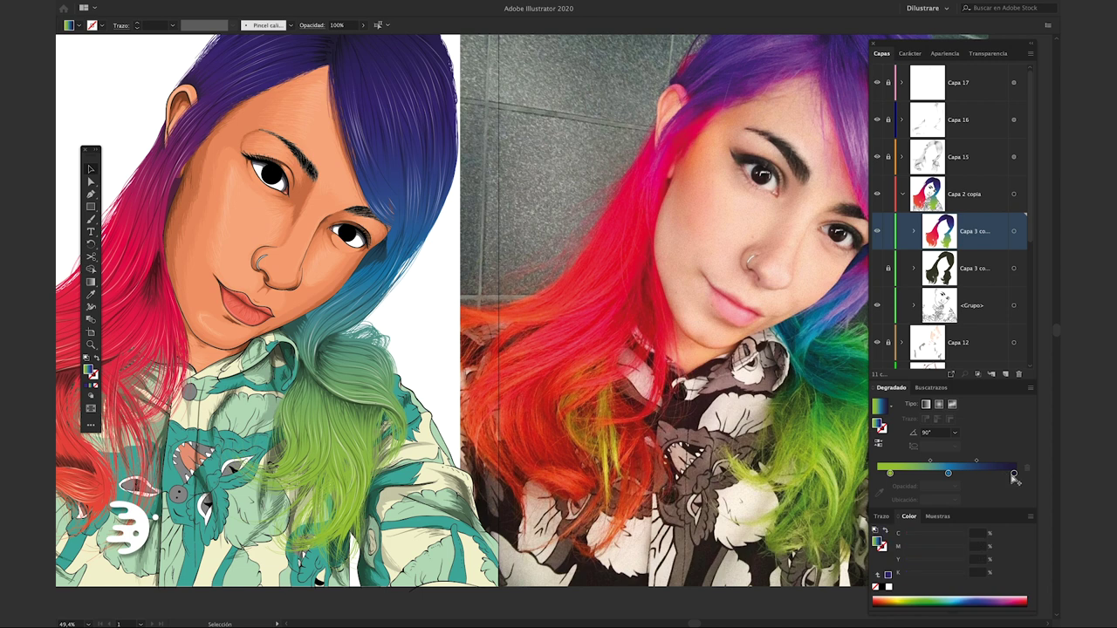
drag(1013, 473, 1013, 502)
click(952, 474)
click(955, 499)
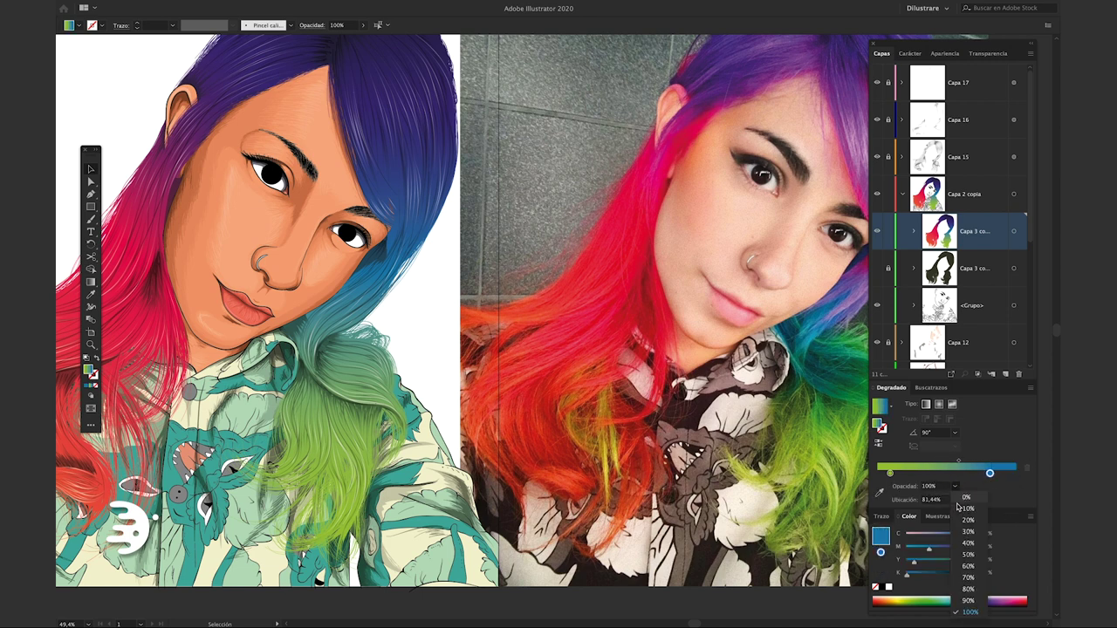
click(968, 509)
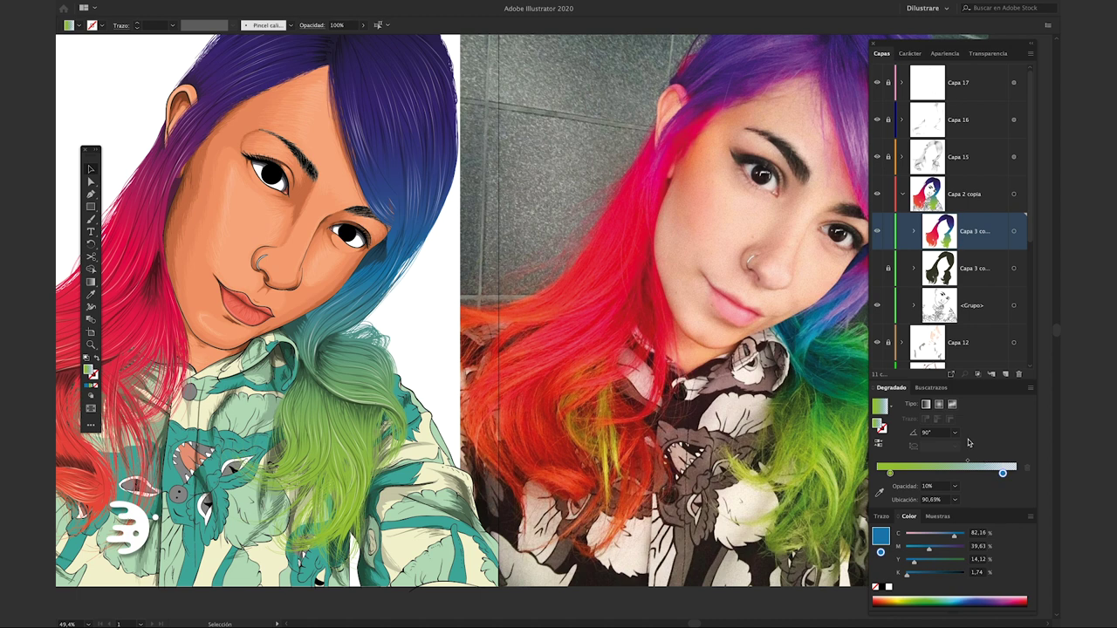
click(954, 158)
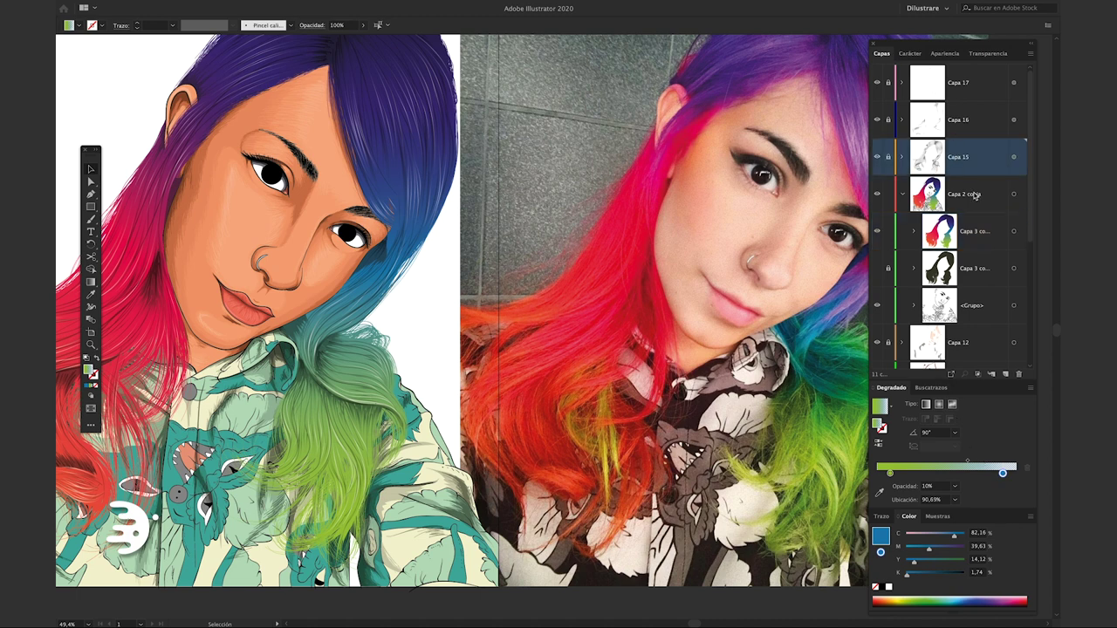
Add layer Capa 18 above Capa 15 and paint three thin gradient strands through the green curls
click(1004, 375)
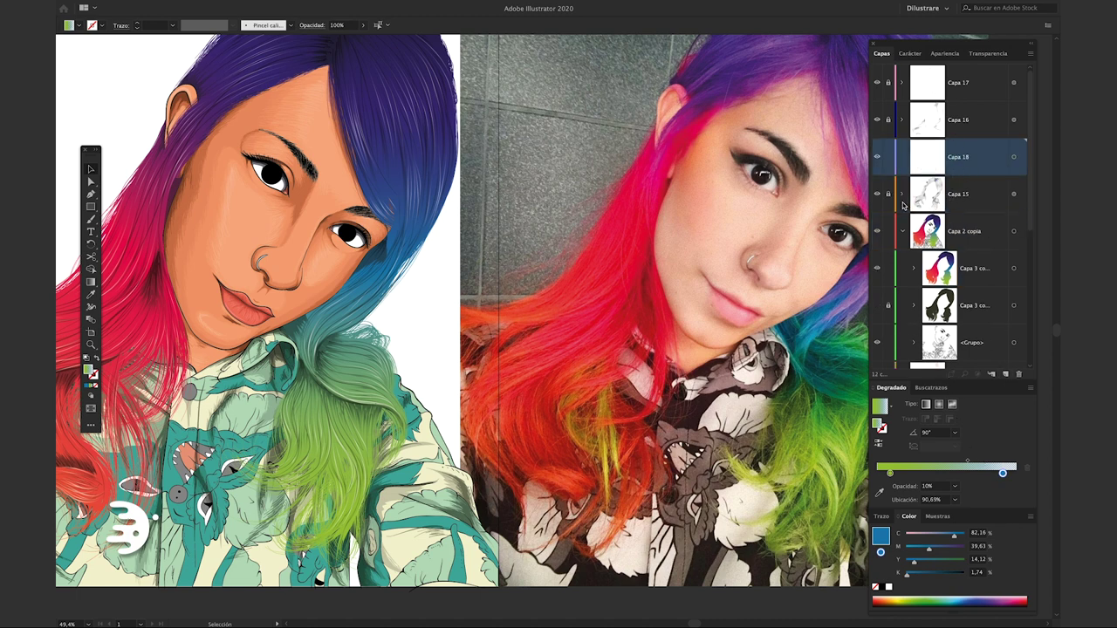
click(904, 232)
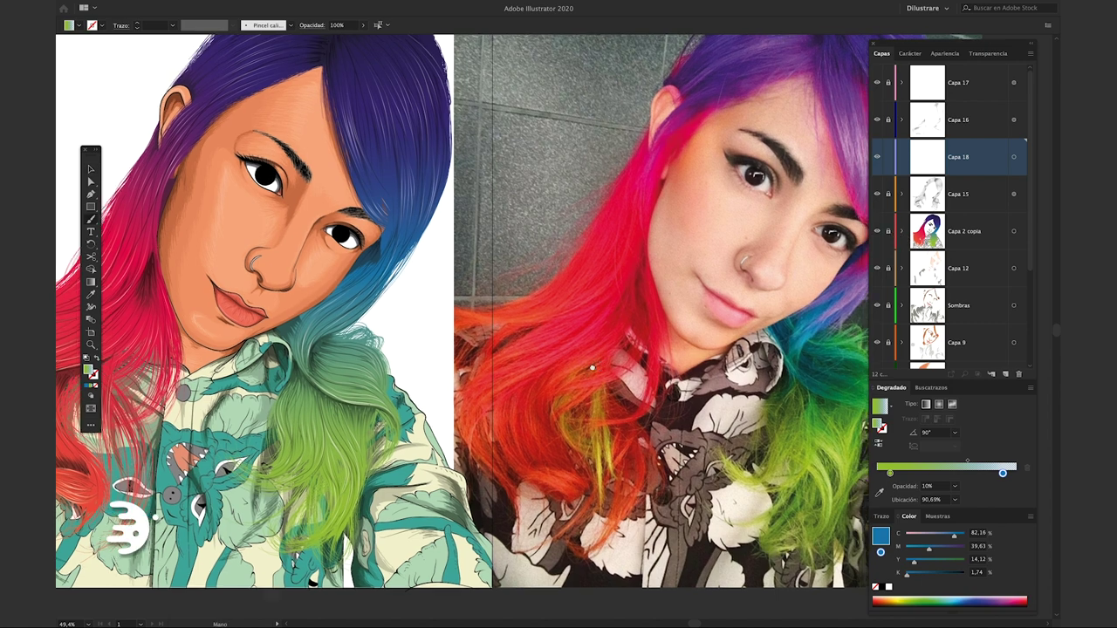
scroll(334, 356, up, 5)
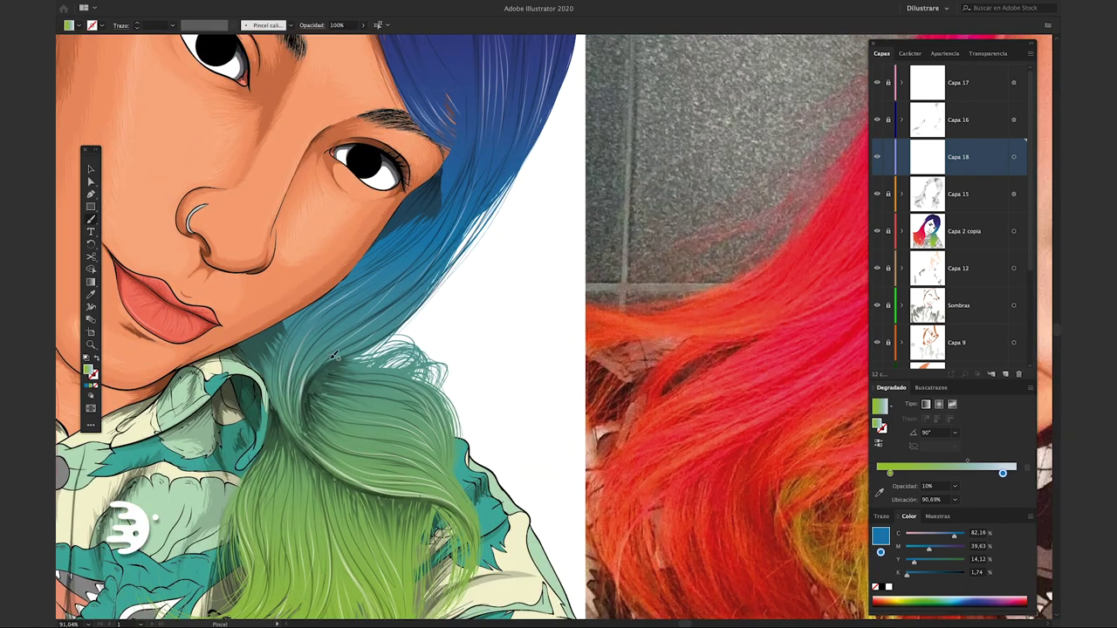
drag(334, 356, 311, 438)
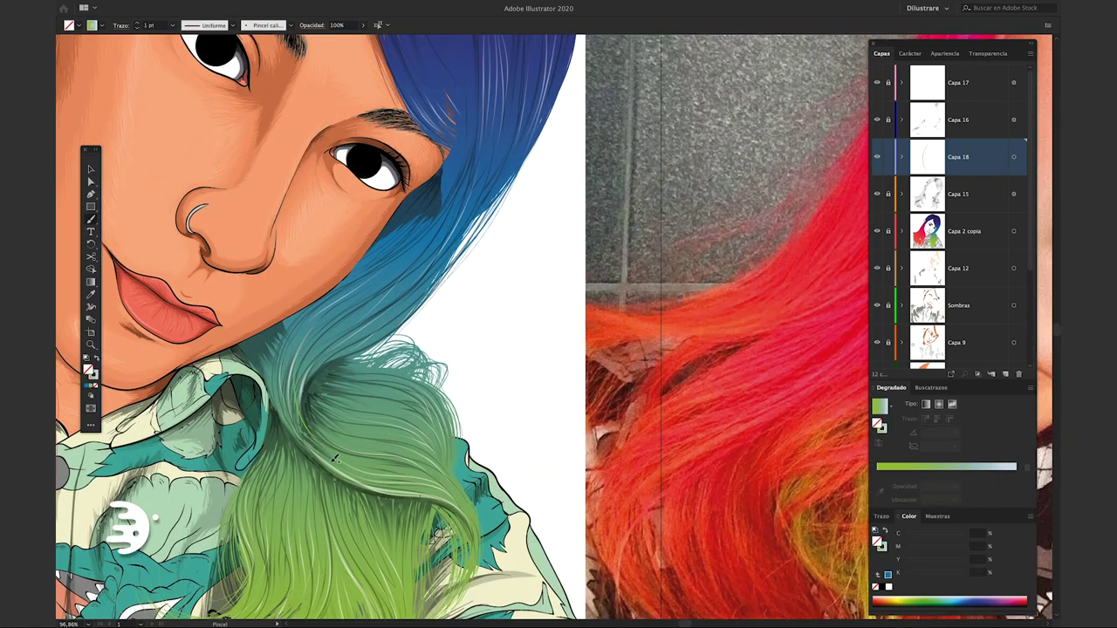
drag(439, 228, 384, 327)
scroll(450, 229, up, 2)
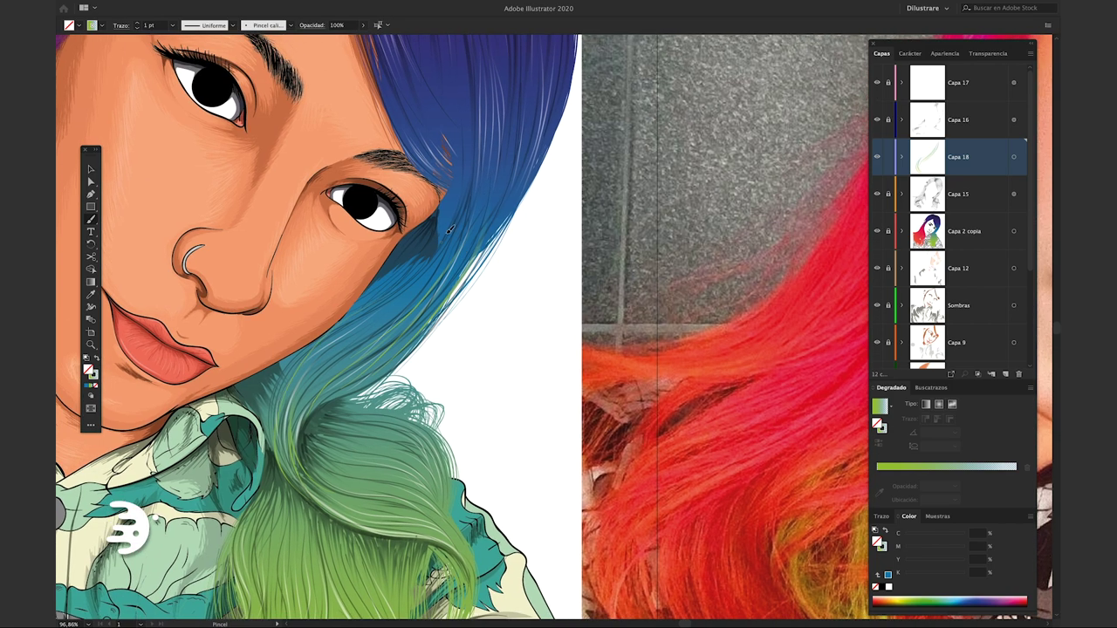
drag(353, 390, 316, 452)
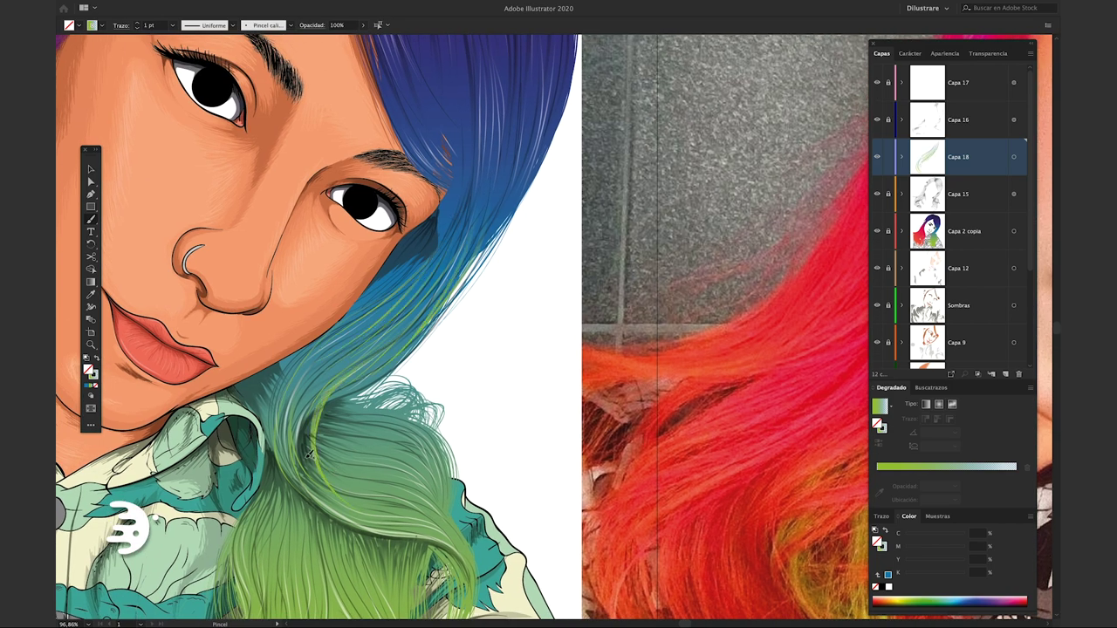
scroll(309, 454, down, 5)
scroll(511, 288, up, 1)
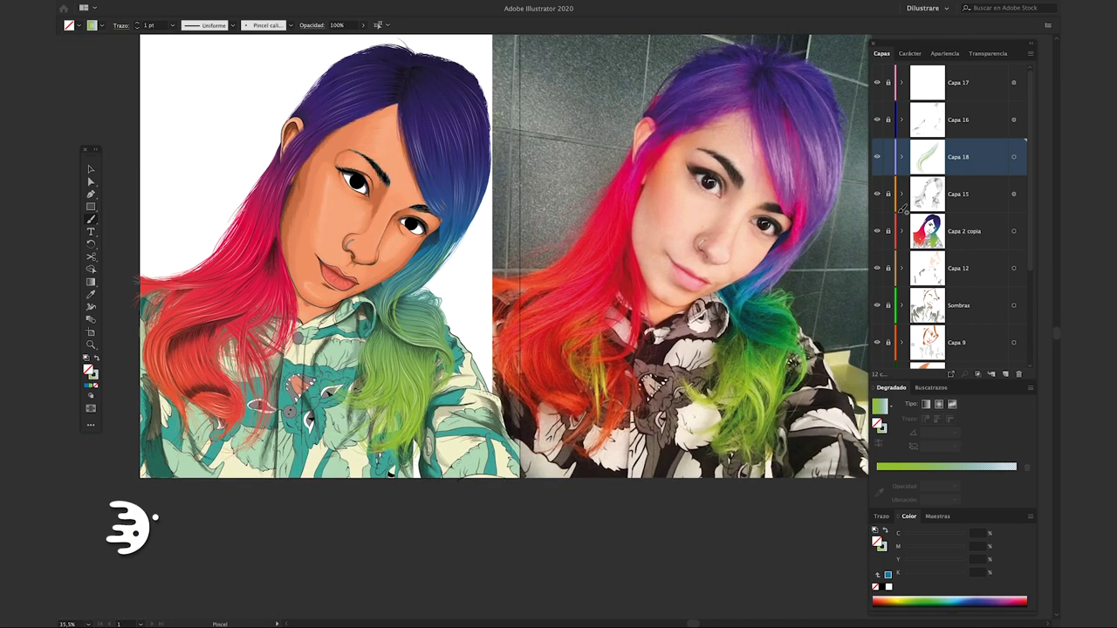
click(469, 171)
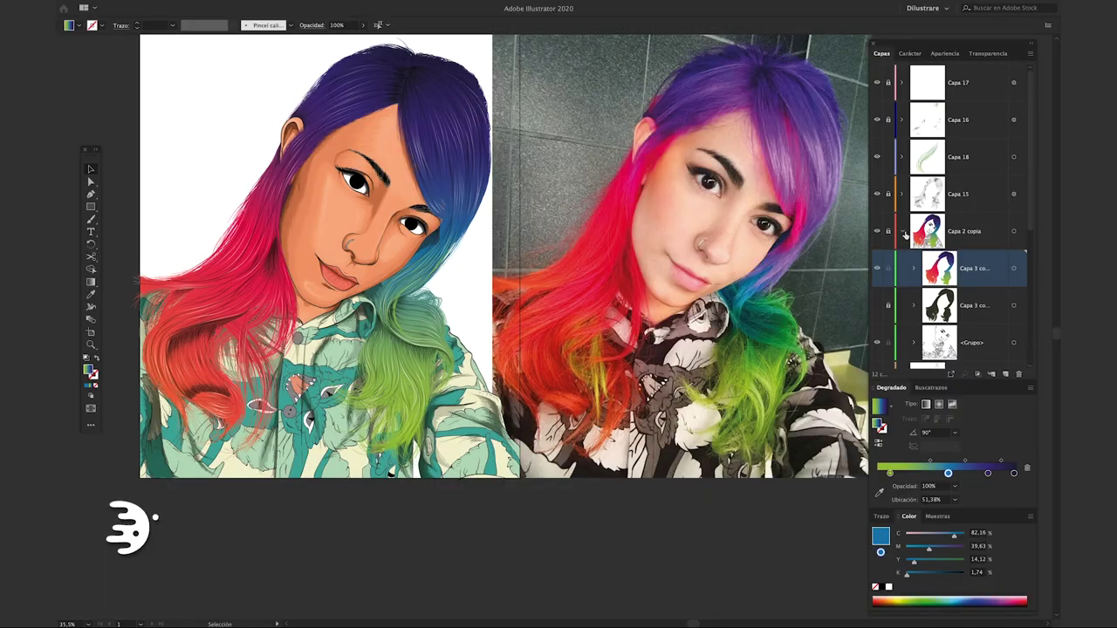
On Capa 18, make the gradient 10%-opacity green at 9.5% to blue near 80%, applied as stroke
click(903, 232)
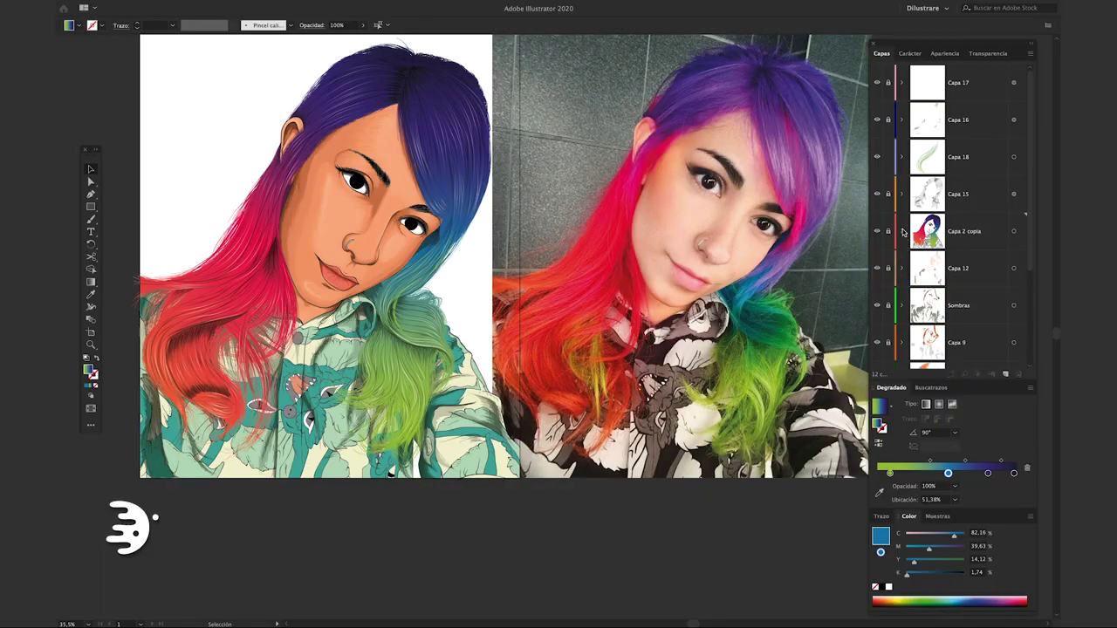
click(926, 157)
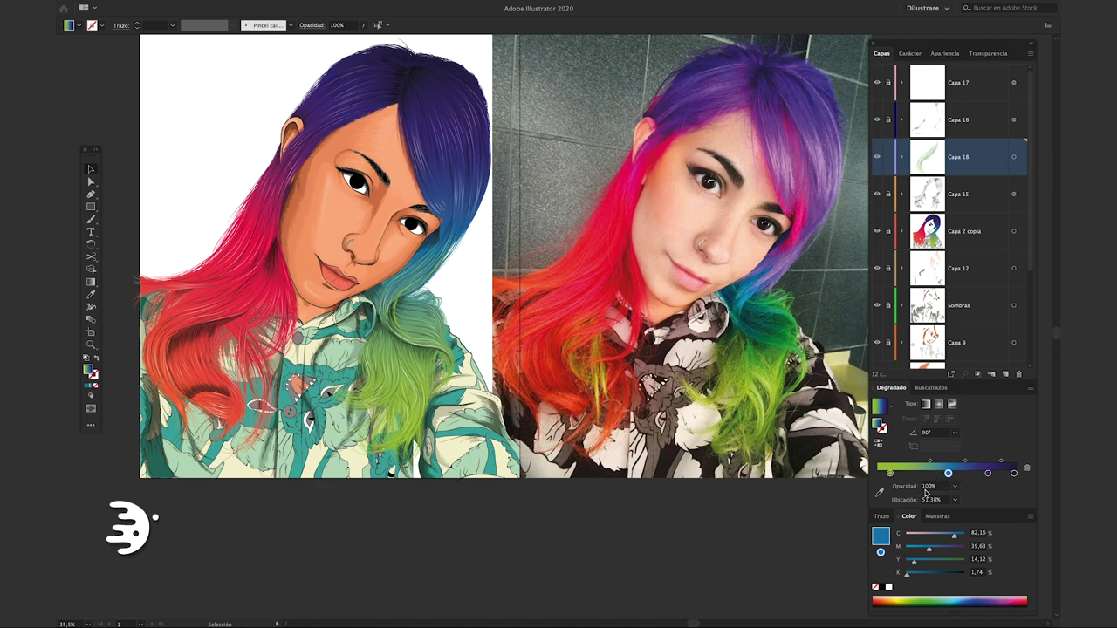
mouse_move(989, 473)
mouse_down()
mouse_move(986, 502)
mouse_move(970, 473)
mouse_up()
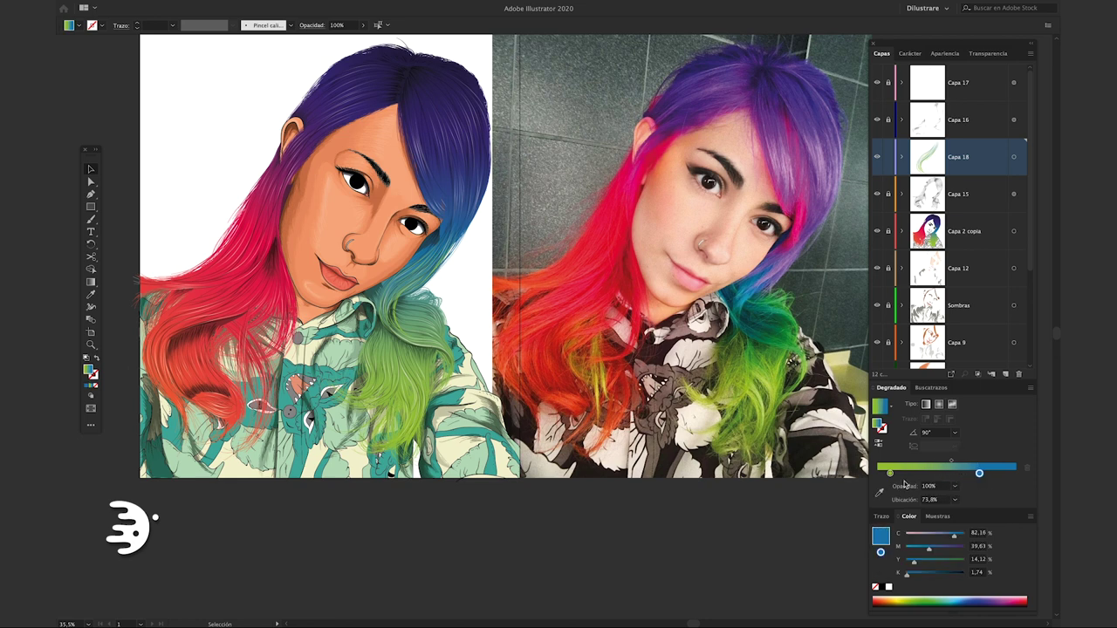
drag(892, 473, 891, 474)
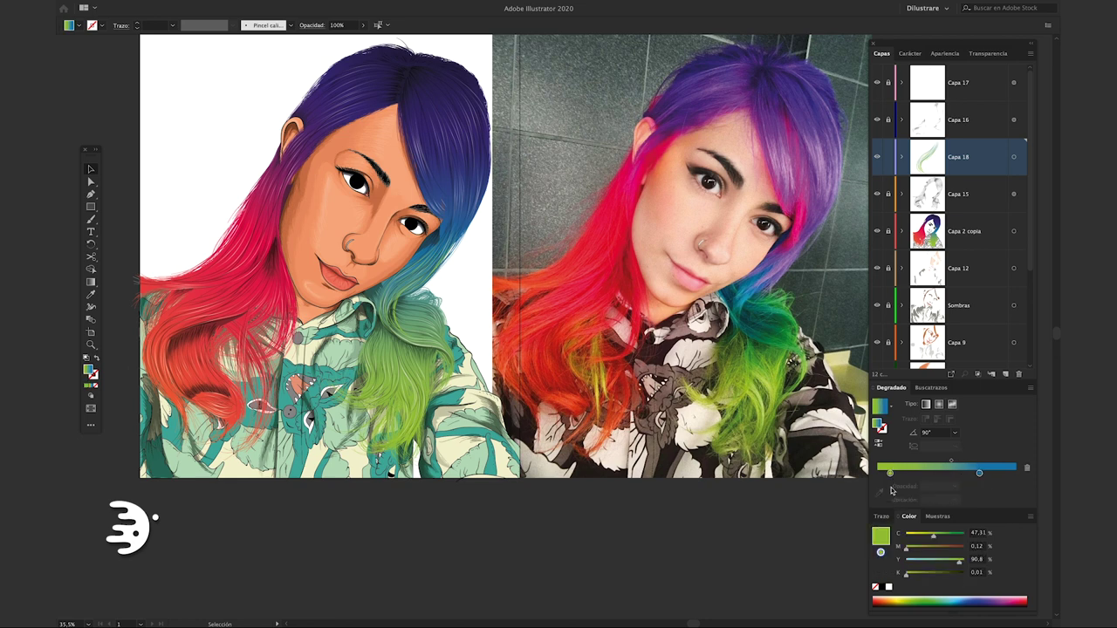
click(955, 487)
click(960, 511)
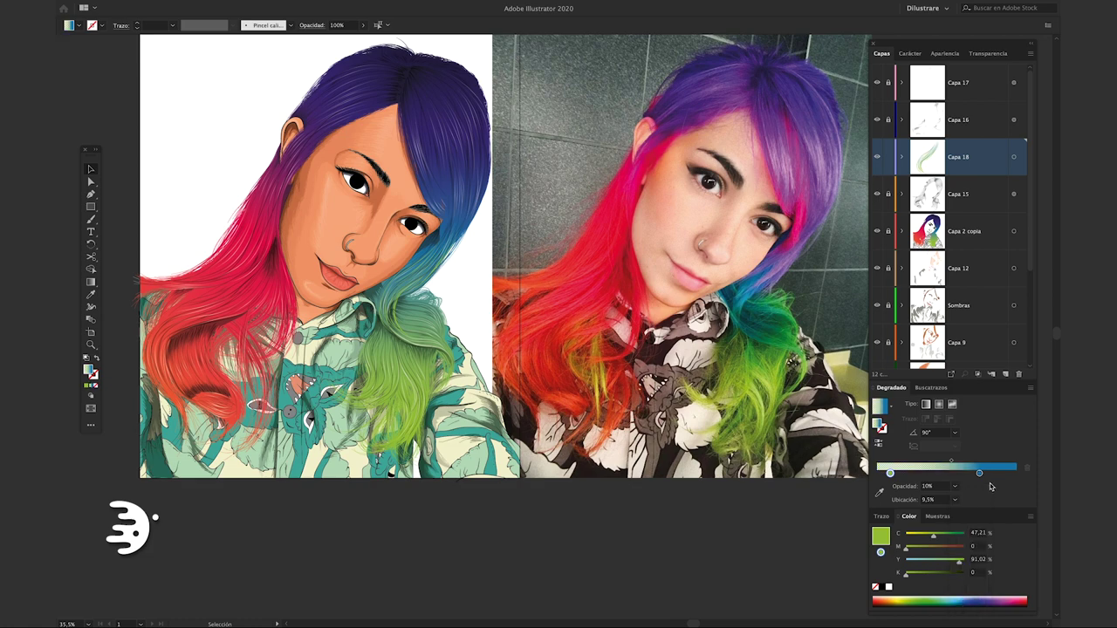
drag(980, 474, 990, 475)
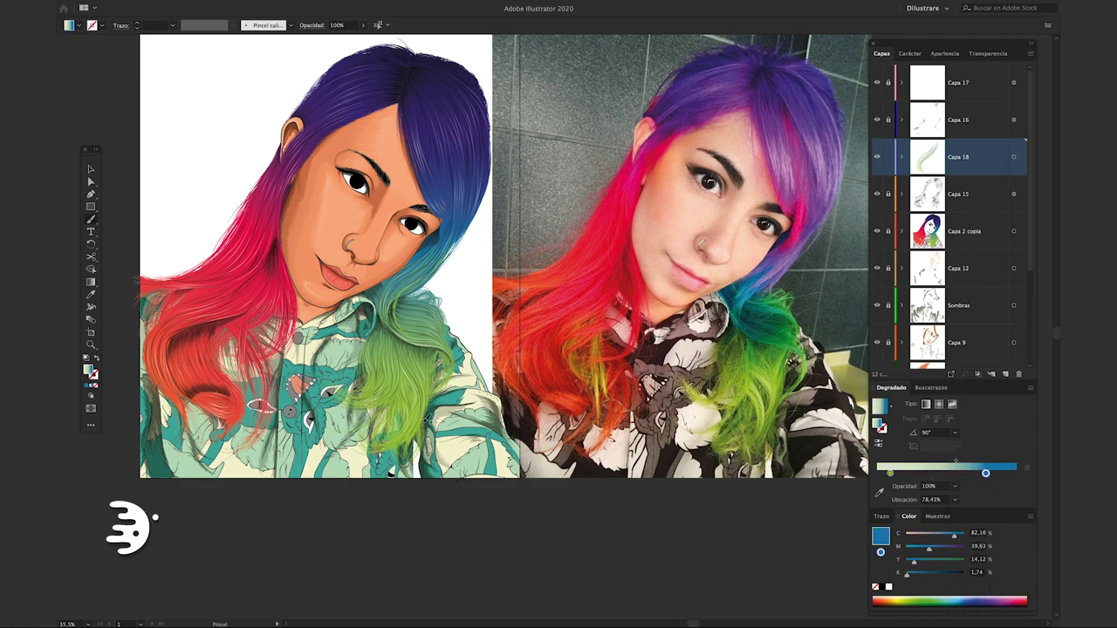
scroll(439, 381, up, 4)
key(shift+x)
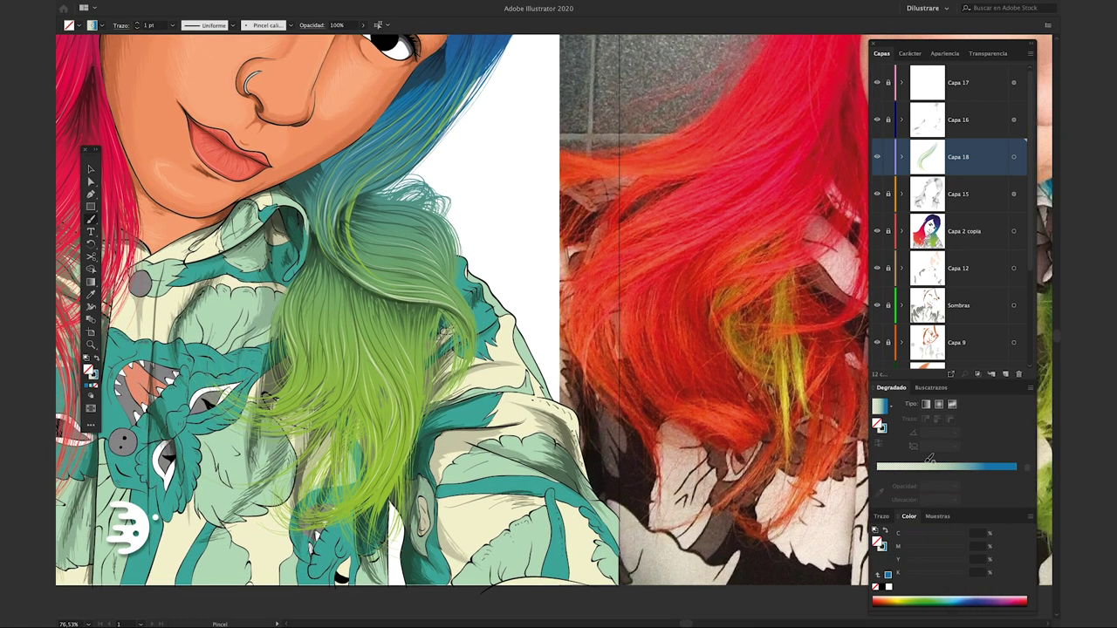
Select one painted strand to check its blue-fading gradient
ctrl+click(342, 218)
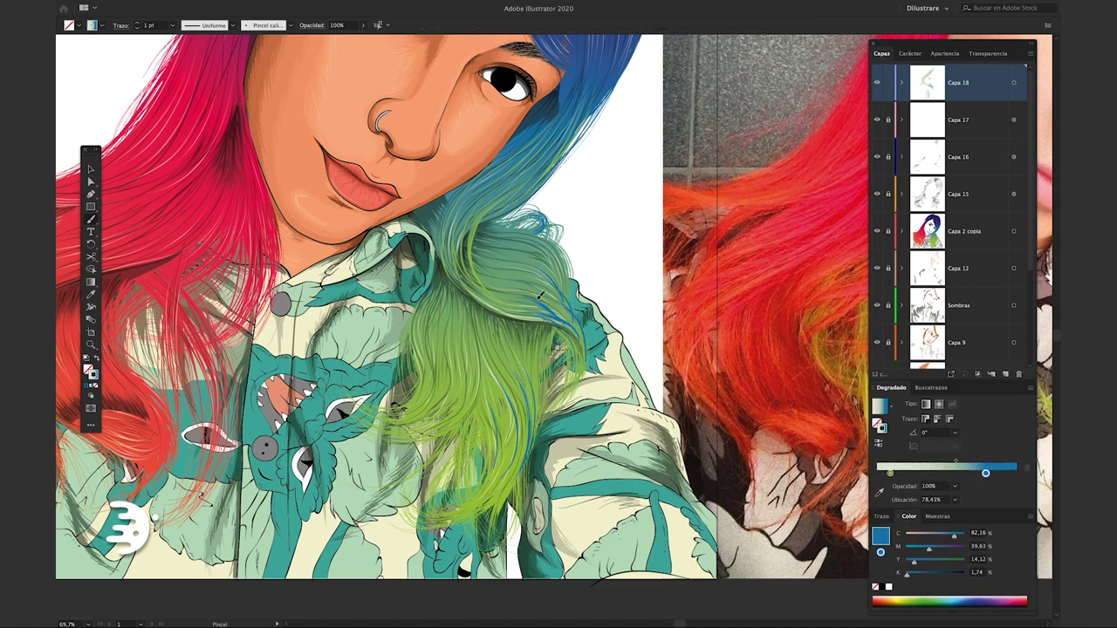
scroll(515, 214, down, 5)
scroll(528, 334, up, 2)
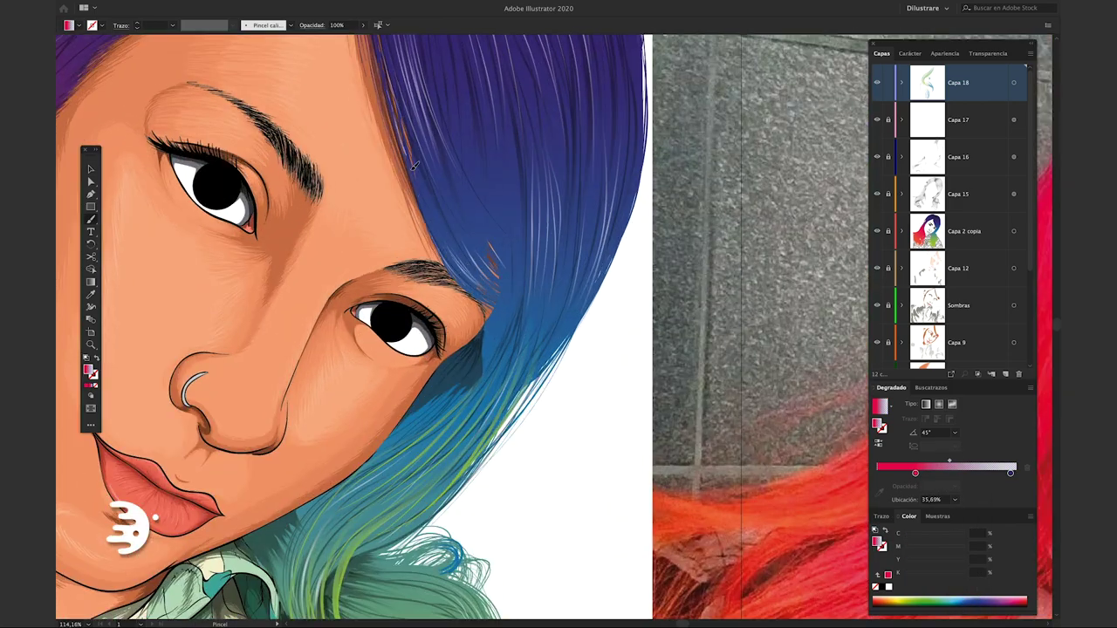
Paint two pink gradient strands along the bangs beside the eye
mouse_move(416, 166)
mouse_down()
mouse_move(456, 272)
mouse_move(498, 293)
mouse_up()
drag(424, 189, 501, 295)
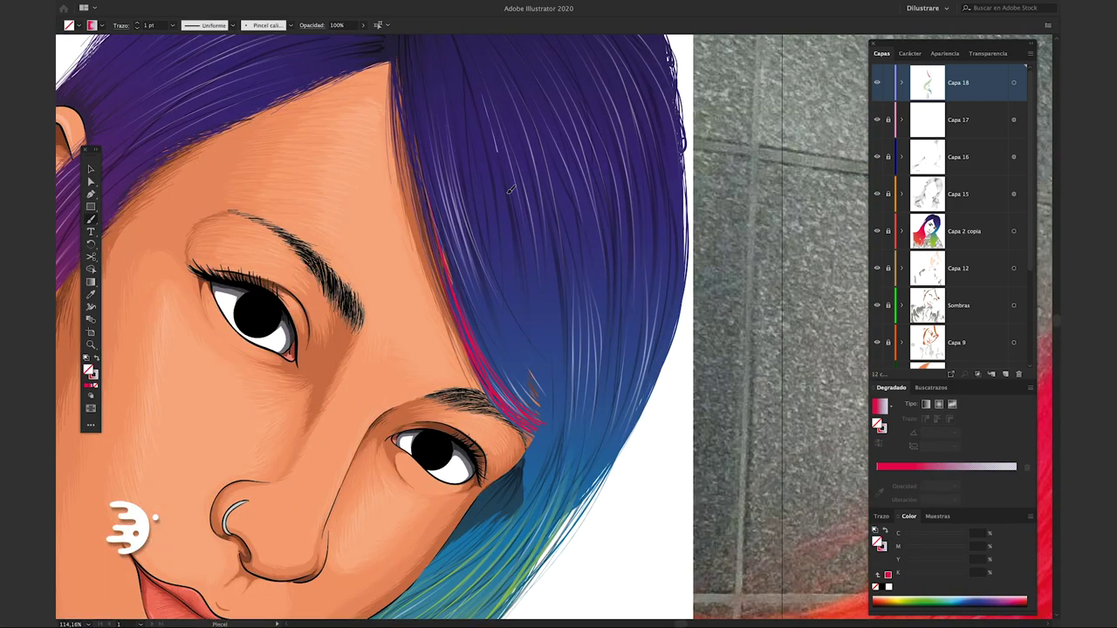